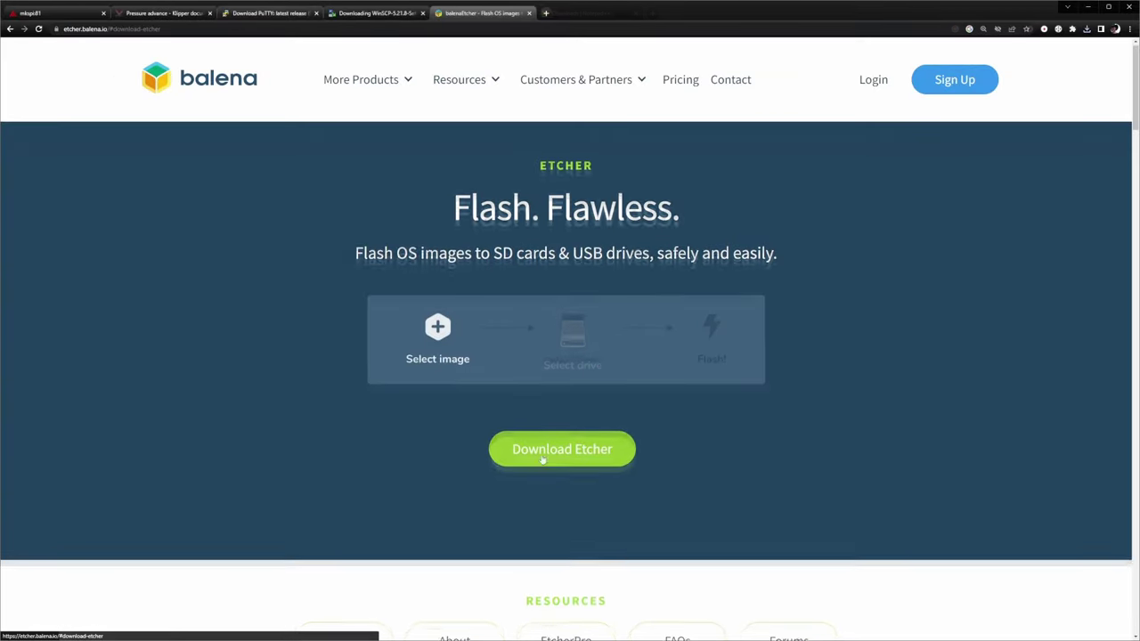
Visit the balenaEtcher and PuTTY download pages and start the WinSCP 5.21.8 installer download
{"action": "left_click", "coordinate": [562, 455]}
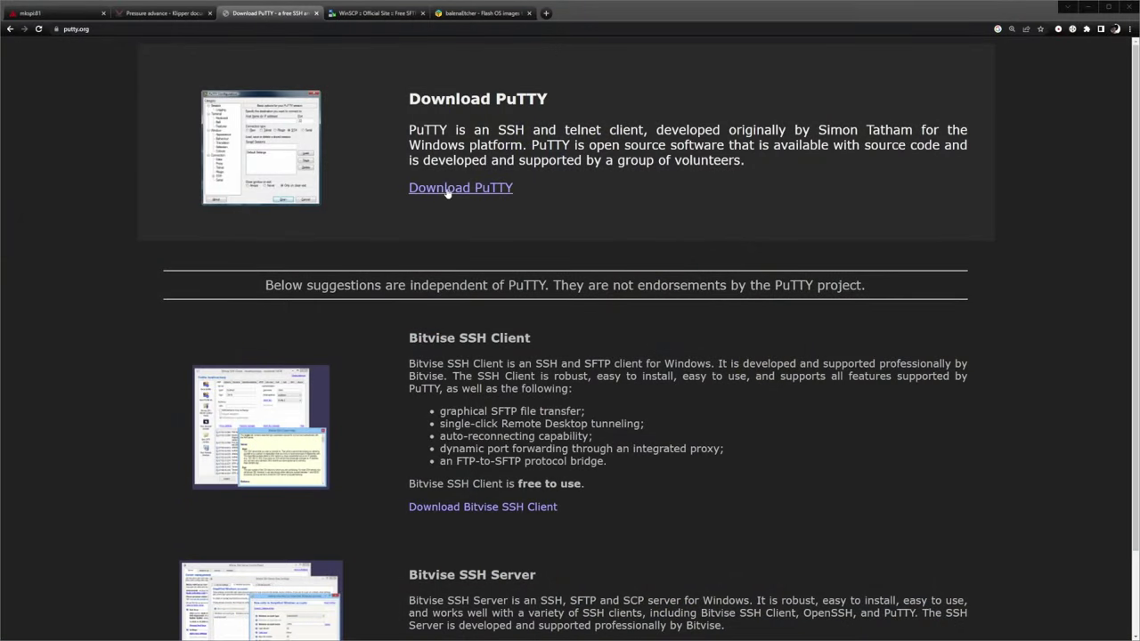
{"action": "left_click", "coordinate": [447, 190]}
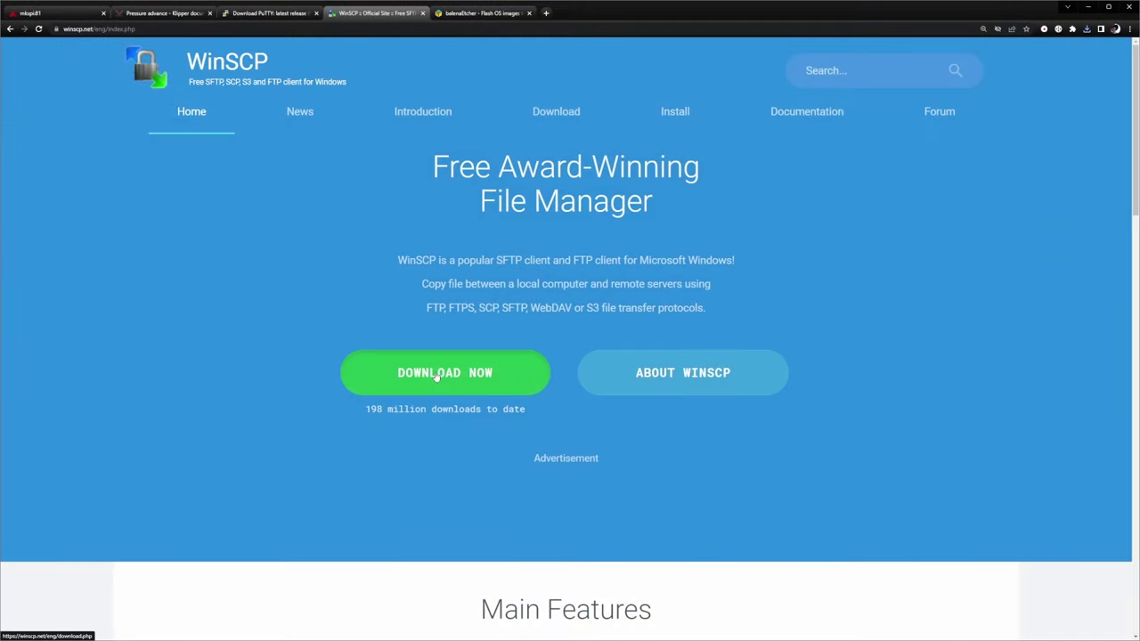
{"action": "left_click", "coordinate": [436, 375]}
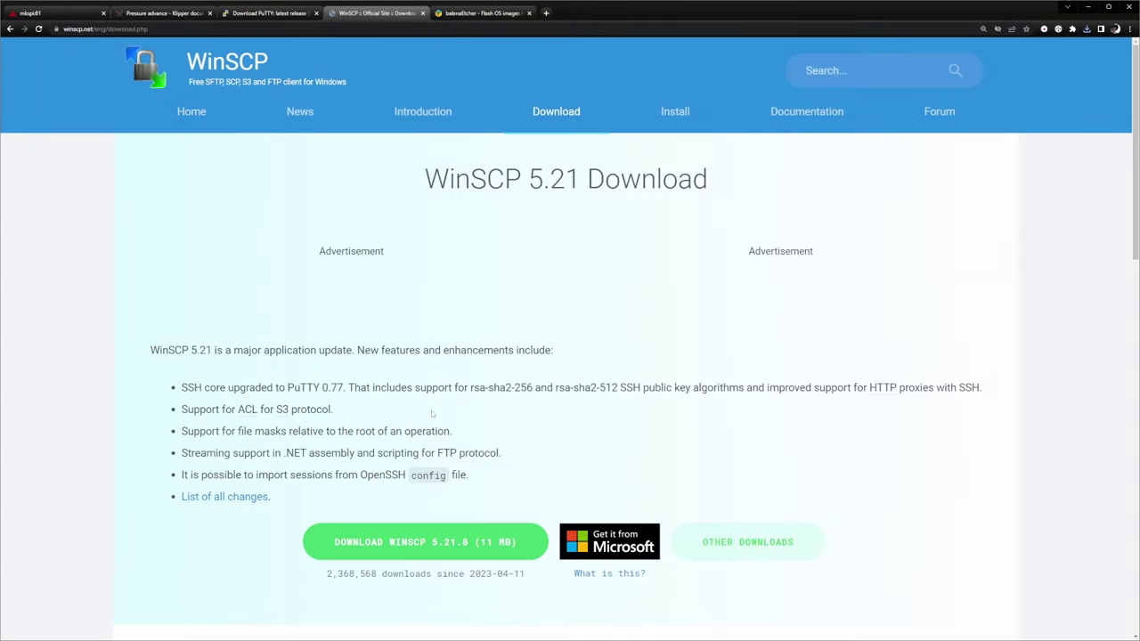
{"action": "left_click", "coordinate": [424, 541]}
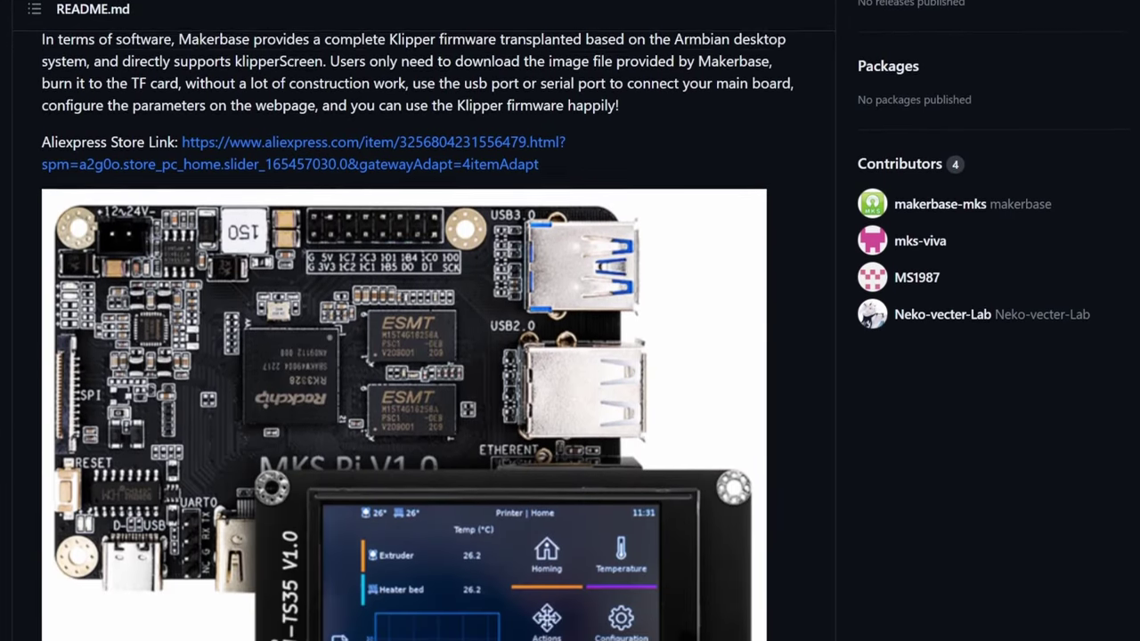
Scroll the MKS-PI README past the wiring diagram and dimensions to the system image download section
{"action": "scroll", "coordinate": [570, 320], "scroll_direction": "down", "scroll_amount": 4}
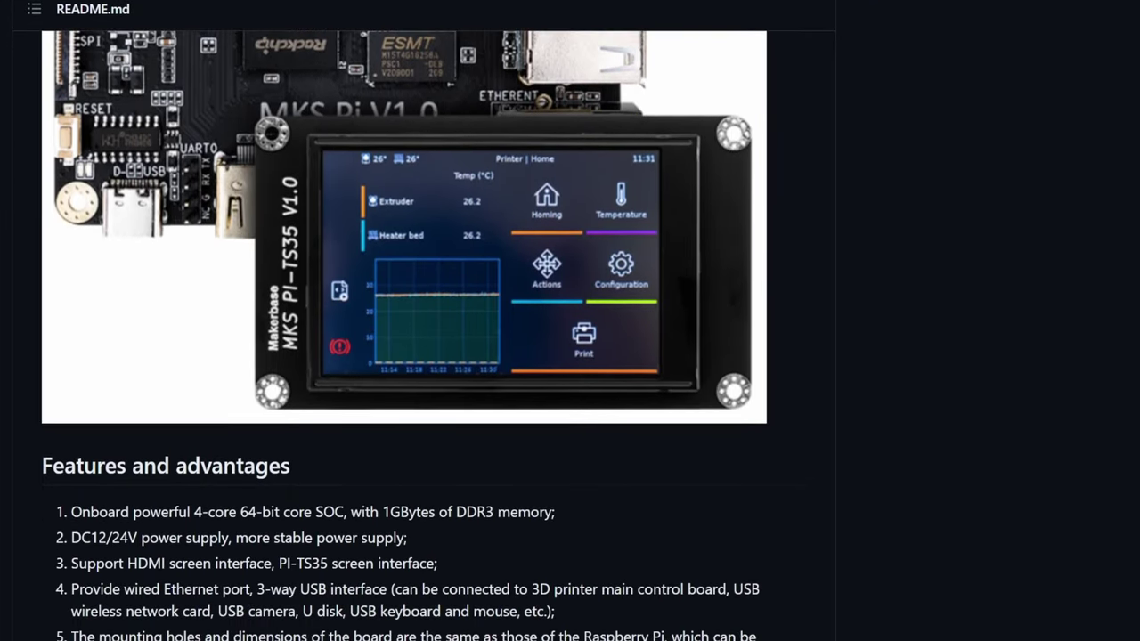
{"action": "scroll", "coordinate": [570, 321], "scroll_direction": "down", "scroll_amount": 4}
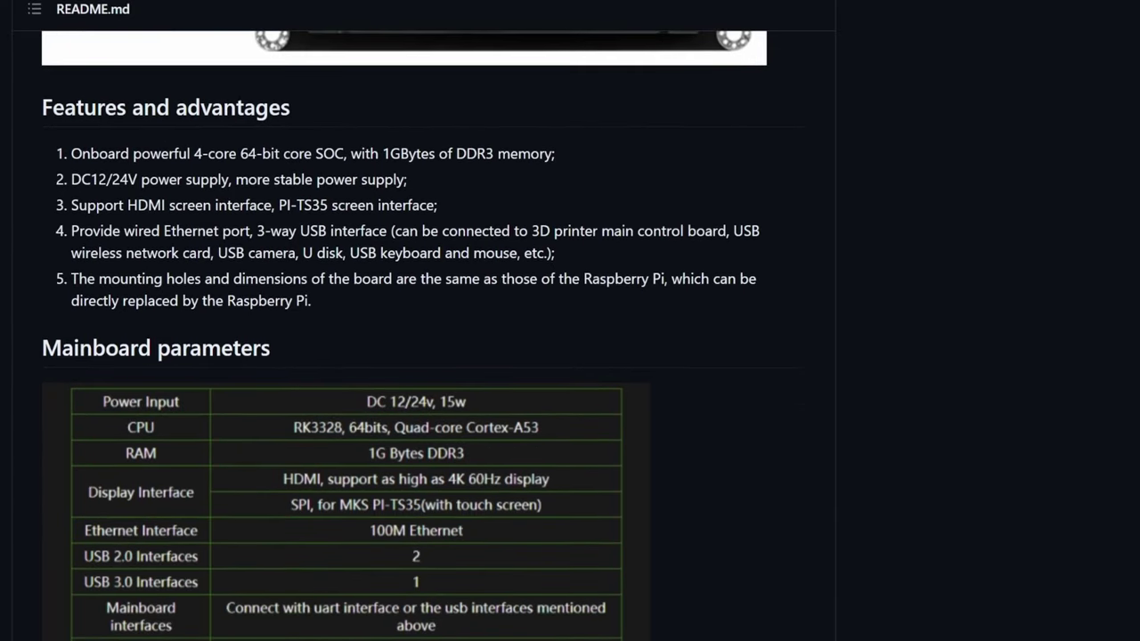
{"action": "scroll", "coordinate": [570, 321], "scroll_direction": "down", "scroll_amount": 3}
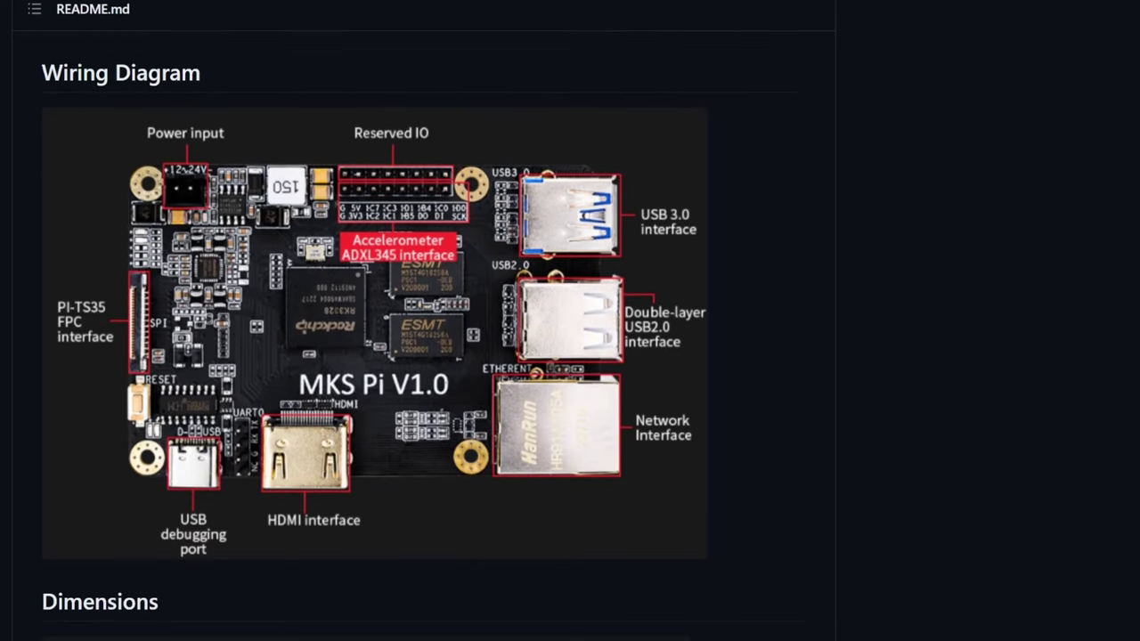
{"action": "scroll", "coordinate": [374, 348], "scroll_direction": "down", "scroll_amount": 5}
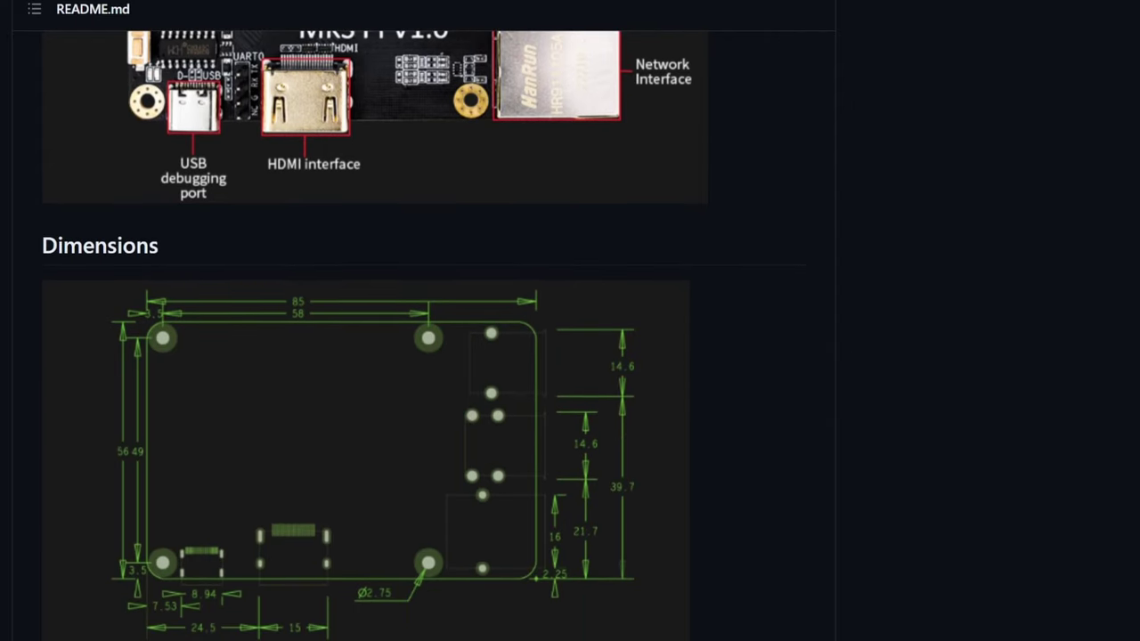
{"action": "scroll", "coordinate": [374, 347], "scroll_direction": "down", "scroll_amount": 5}
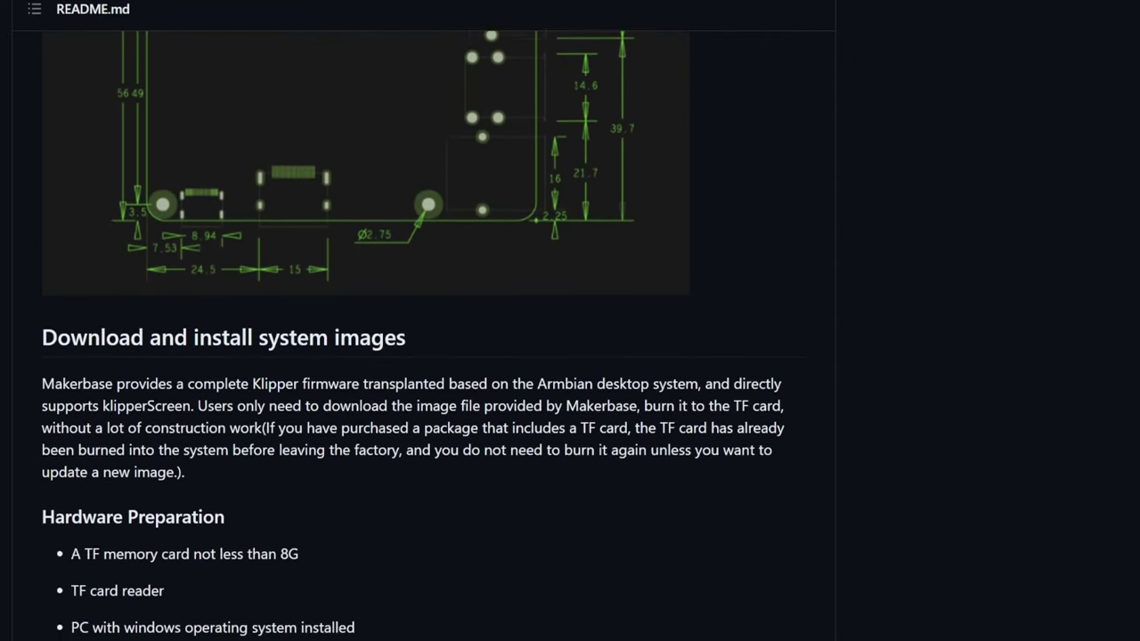
{"action": "scroll", "coordinate": [410, 348], "scroll_direction": "down", "scroll_amount": 5}
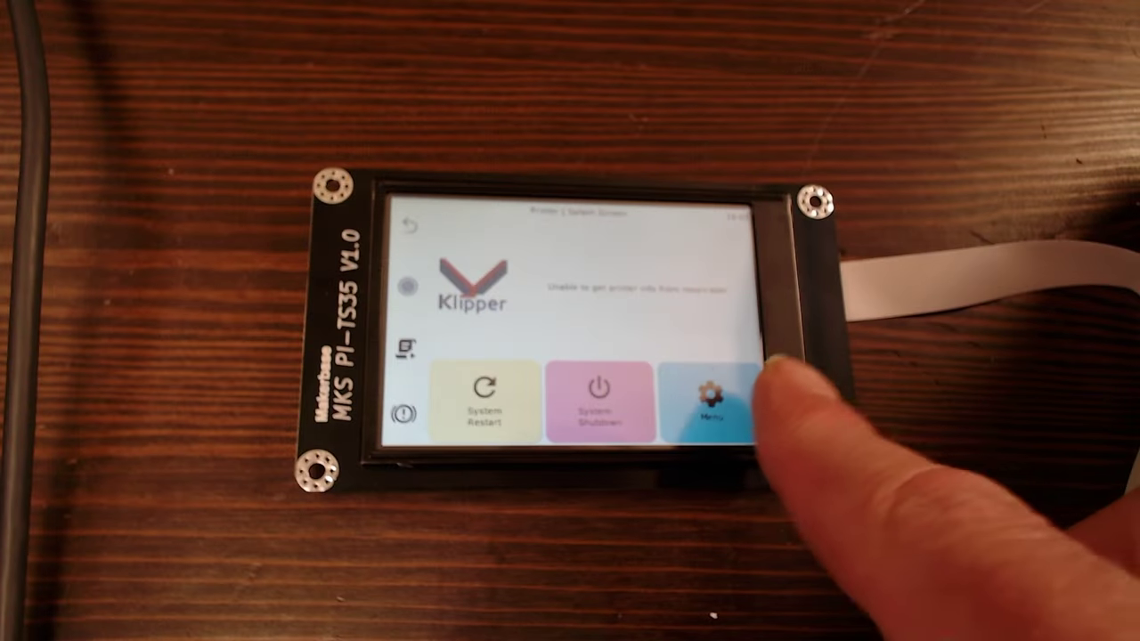
On the KlipperScreen touchscreen, go from the Menu into the Settings list
{"action": "left_click", "coordinate": [712, 396]}
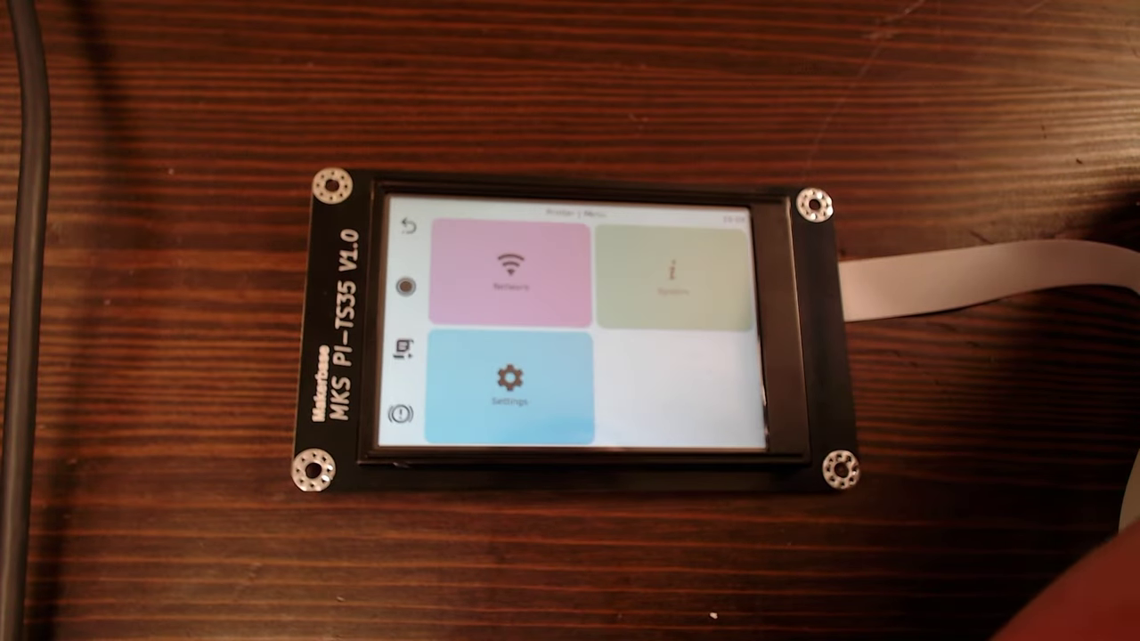
{"action": "left_click", "coordinate": [503, 374]}
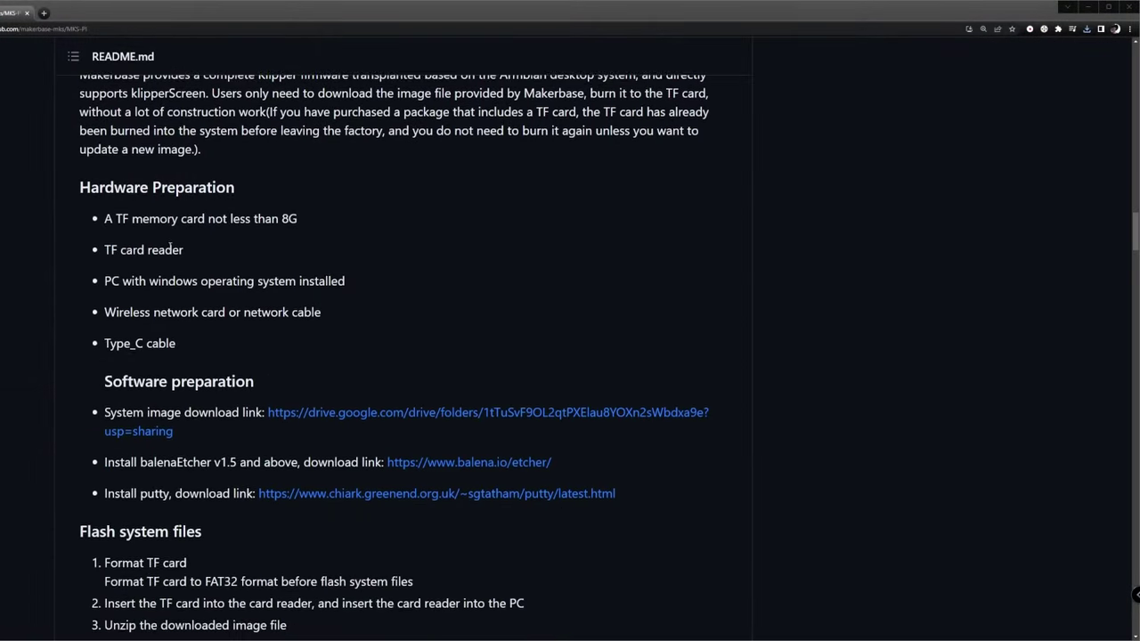
{"action": "scroll", "coordinate": [171, 250], "scroll_direction": "down", "scroll_amount": 1}
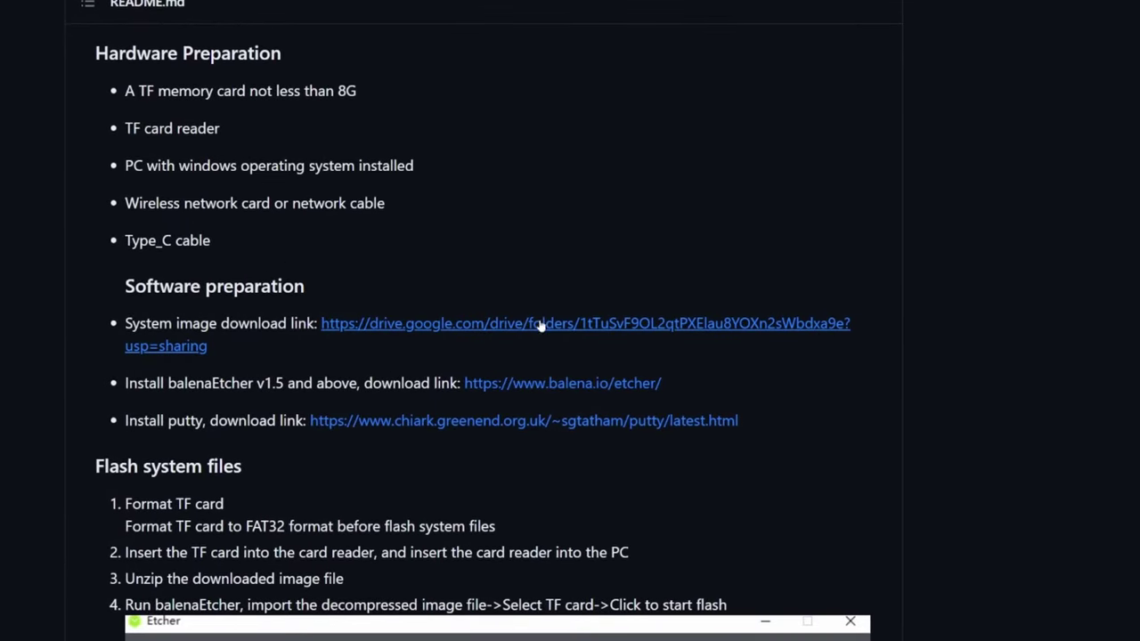
Download Armbian-makerbase-k5.16.20-EN-20230321.img.zip from the MKS PI Drive folder linked in the README
{"action": "left_click", "coordinate": [543, 325]}
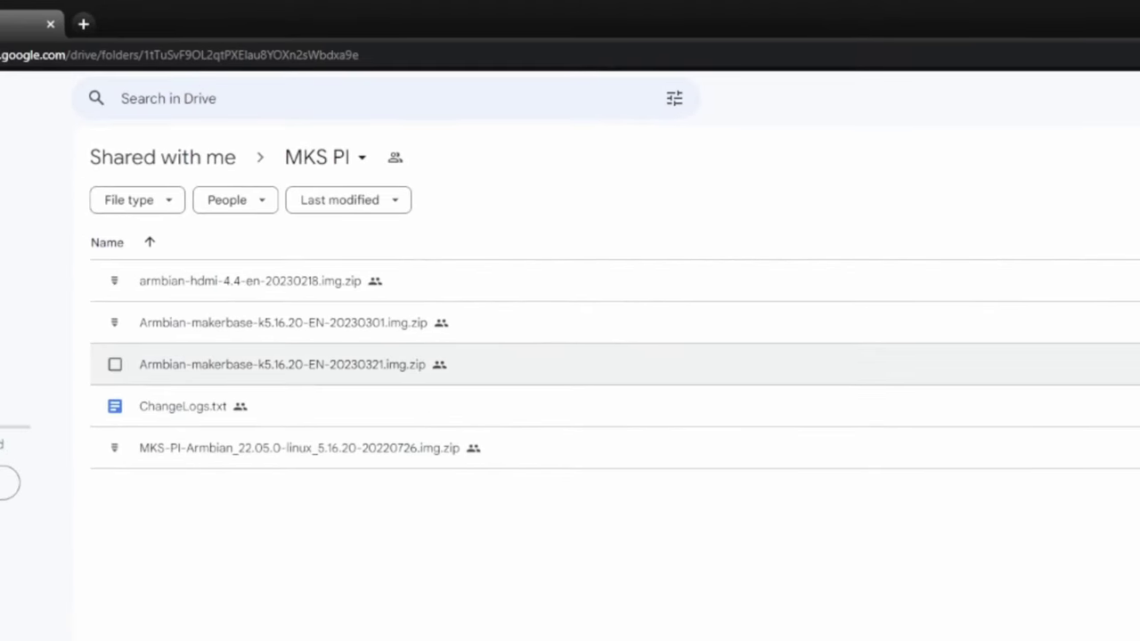
{"action": "left_click", "coordinate": [999, 198]}
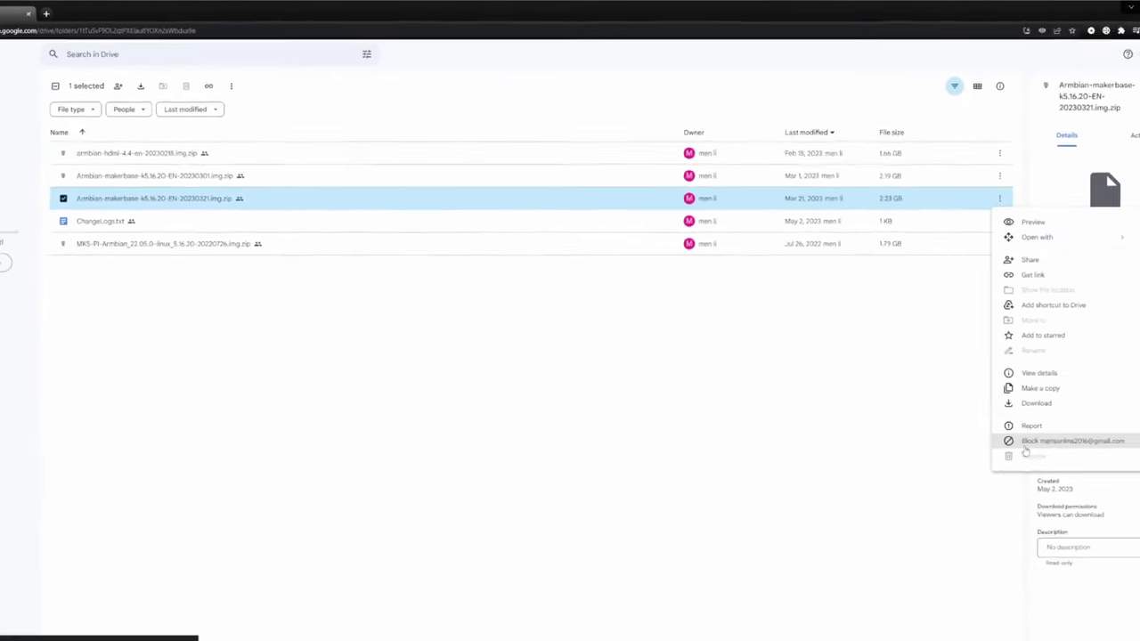
{"action": "left_click", "coordinate": [1035, 402]}
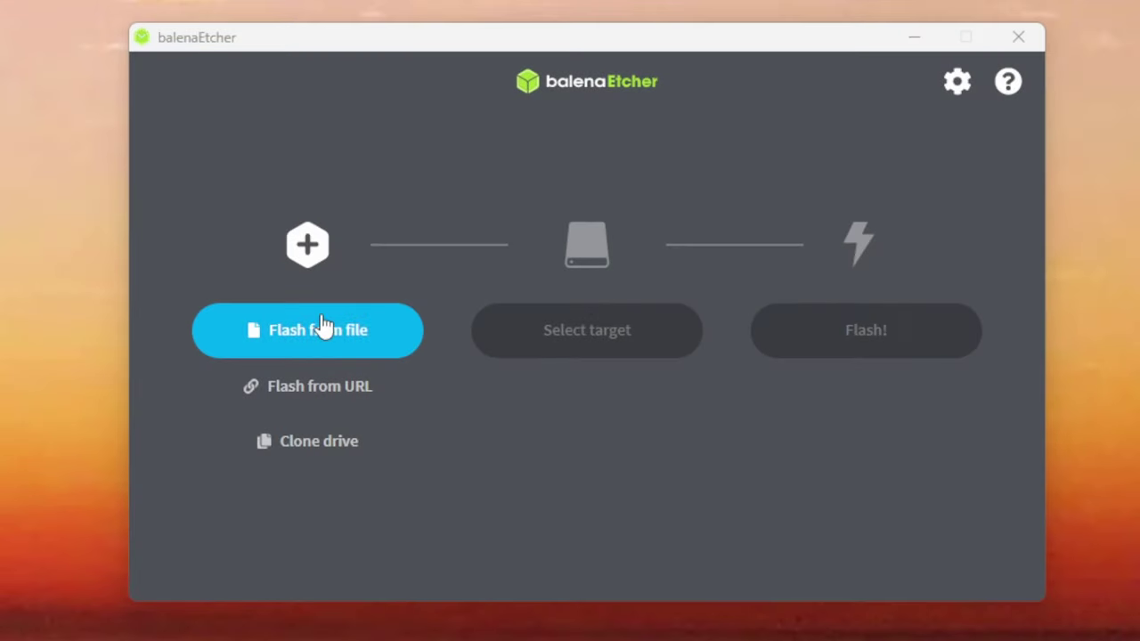
Load the Armbian 20230321 image in balenaEtcher and target the 7.82 GB Generic USB card reader
{"action": "left_click", "coordinate": [322, 328]}
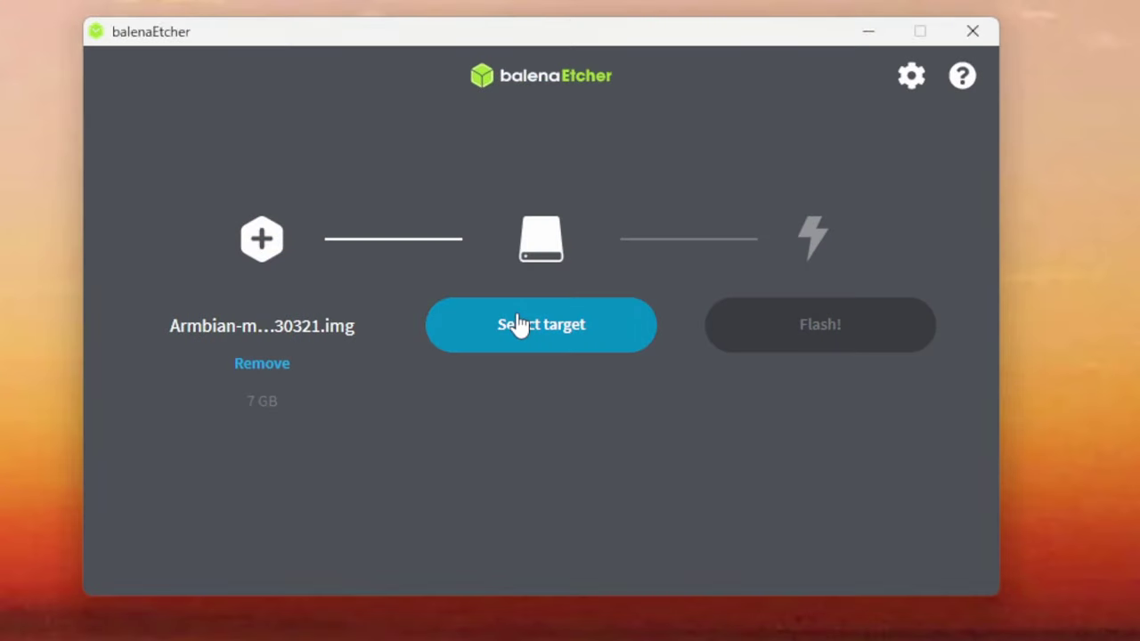
{"action": "left_click", "coordinate": [519, 326]}
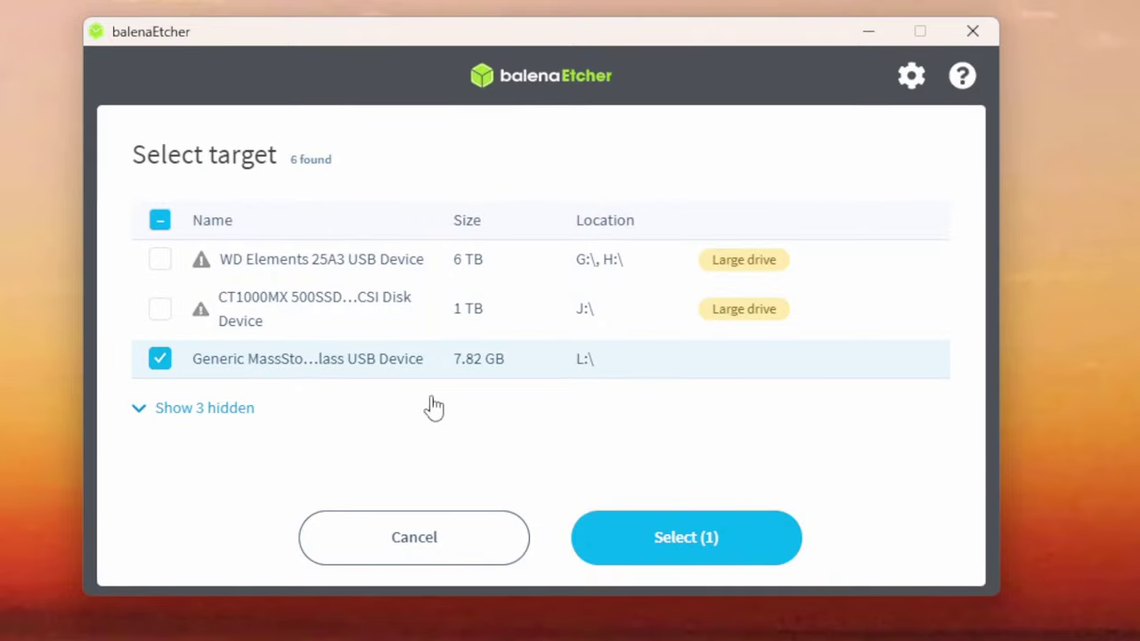
{"action": "left_click", "coordinate": [682, 538]}
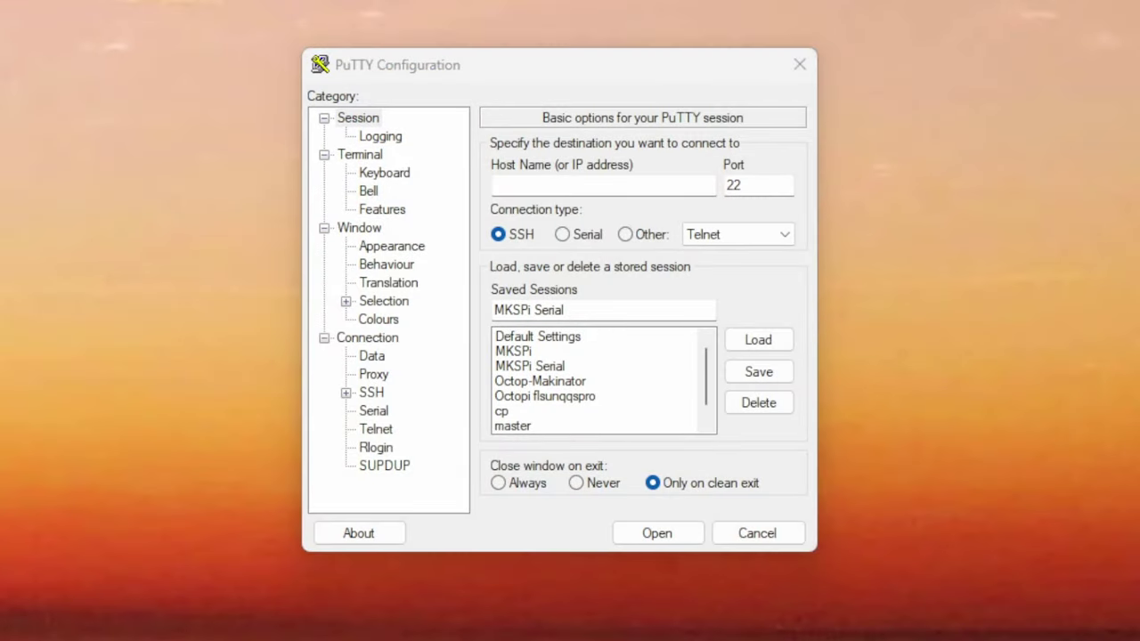
Configure a PuTTY serial connection on COM4 at 1500000 baud
{"action": "left_click", "coordinate": [562, 234]}
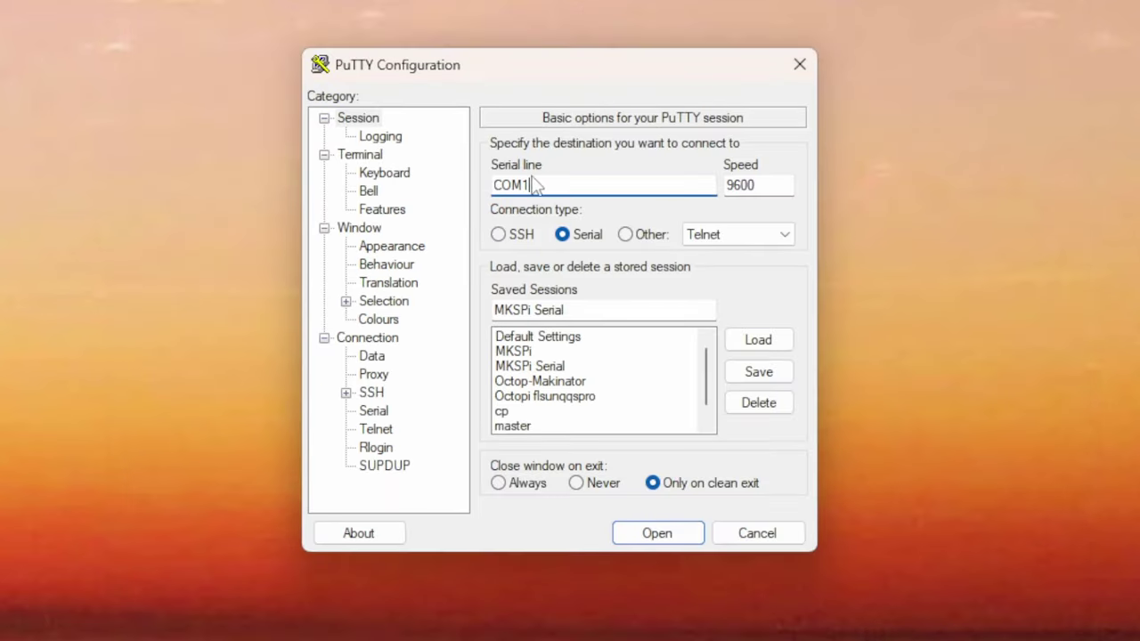
{"action": "double_click", "coordinate": [739, 184]}
{"action": "type", "text": "1500000"}
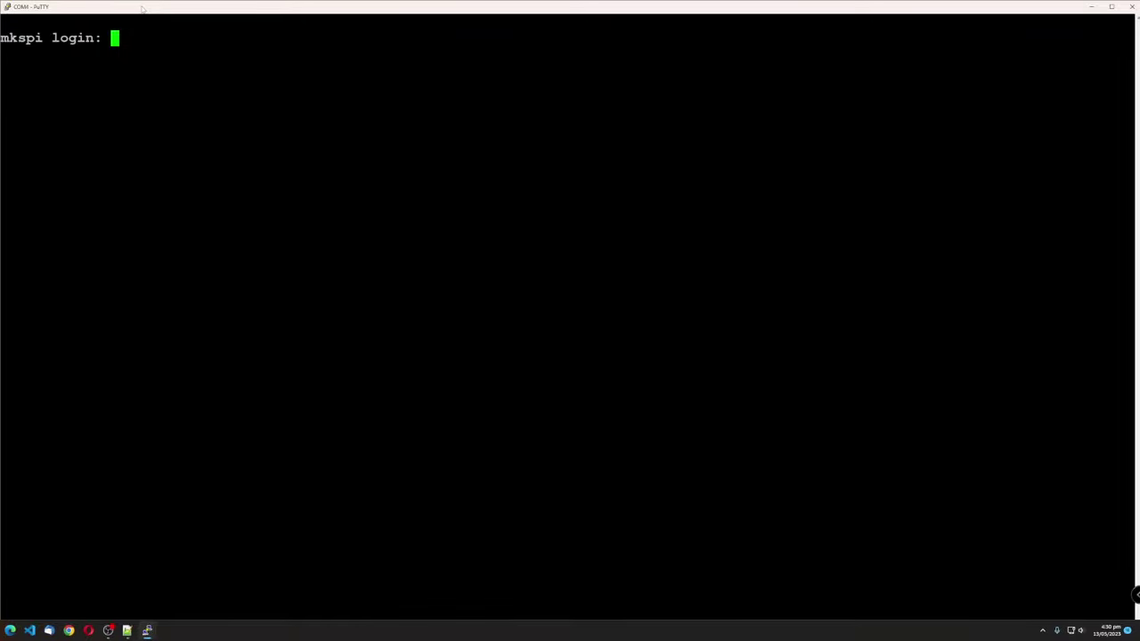
Log in on the board's serial console with the account password and clear the terminal
{"action": "type", "text": "mks"}
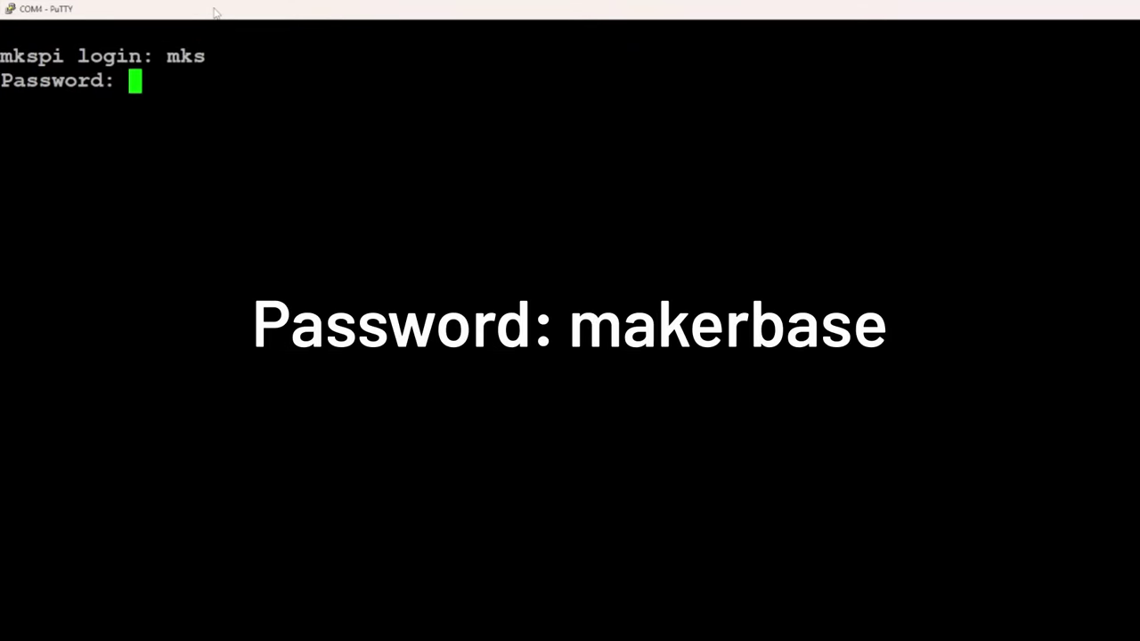
{"action": "type", "text": "makerbase"}
{"action": "key", "text": "Return"}
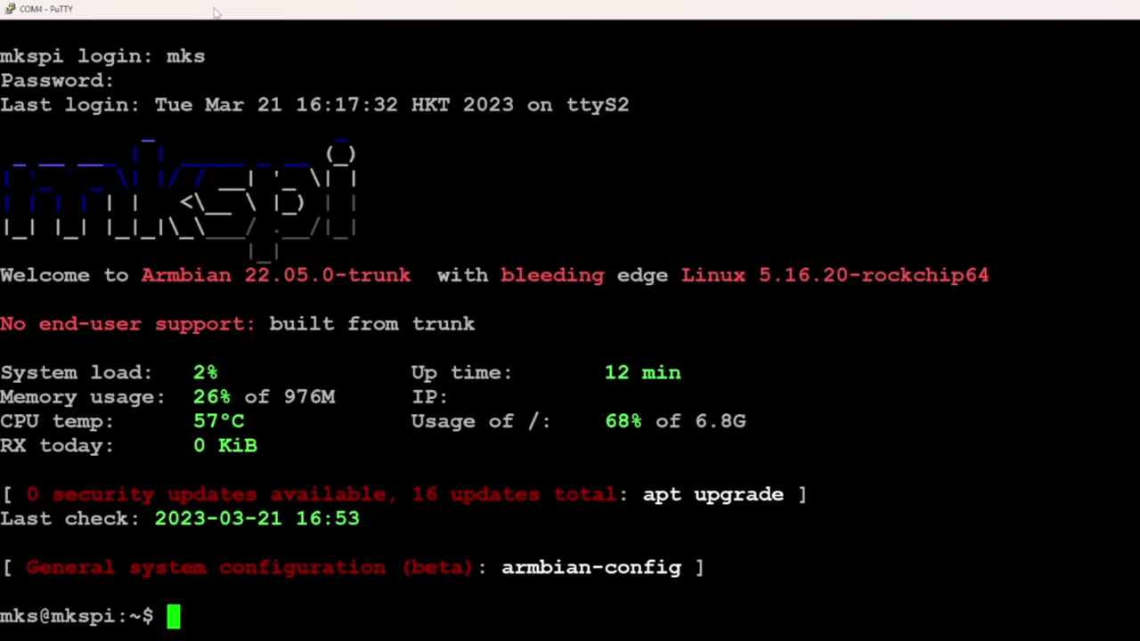
{"action": "key", "text": "ctrl+l"}
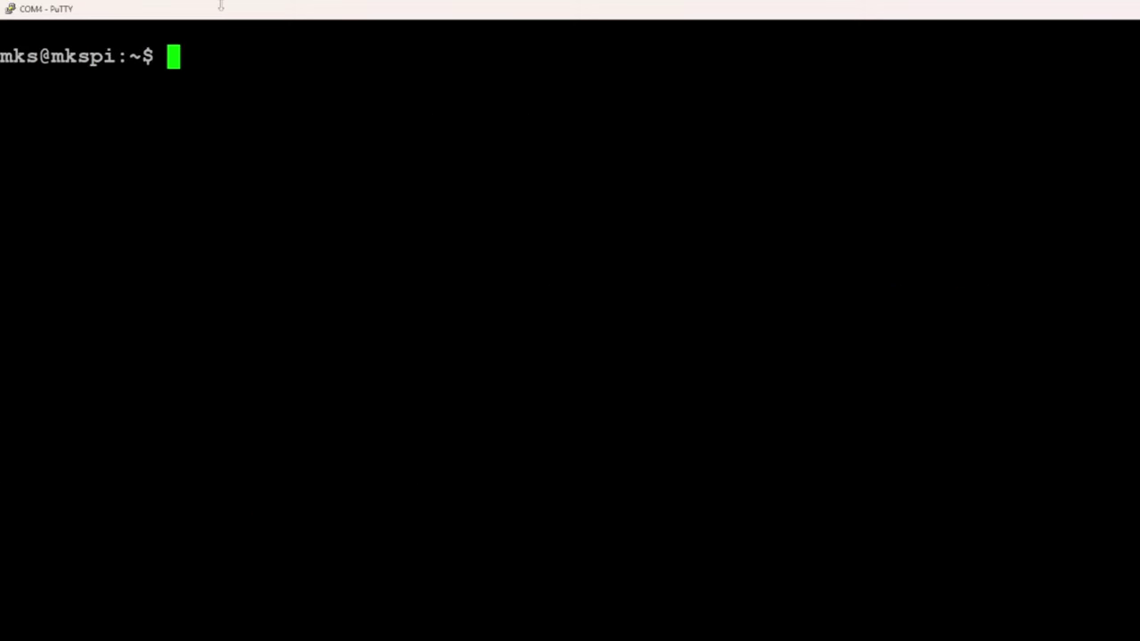
Try nmtui, then run sudo systemctl start network-manager.service to start NetworkManager
{"action": "type", "text": "nmtui"}
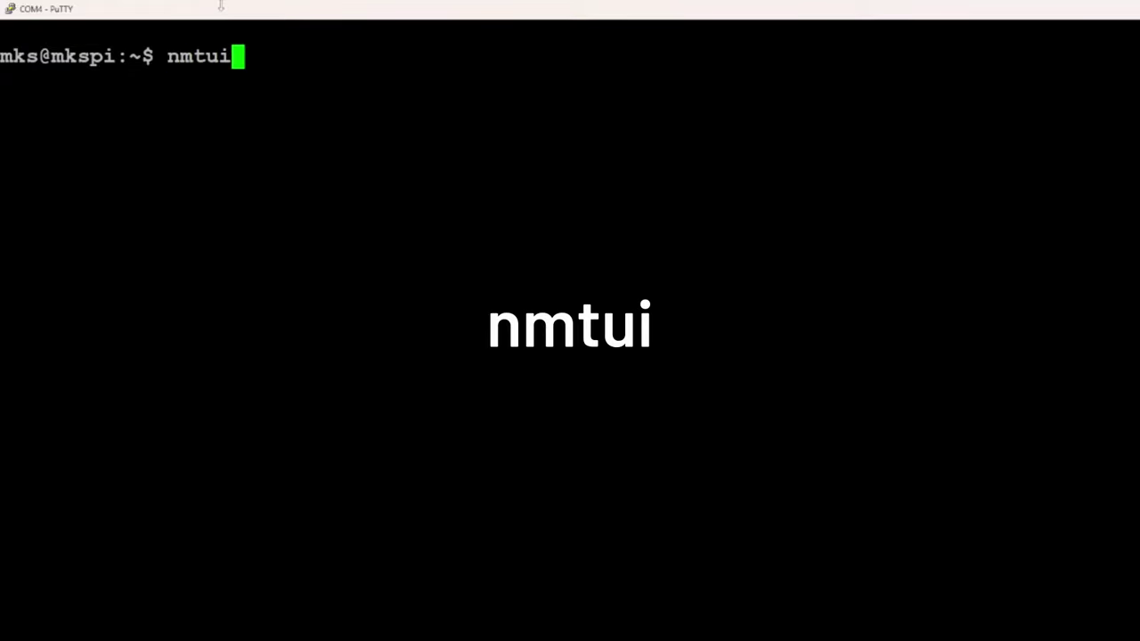
{"action": "key", "text": "Return"}
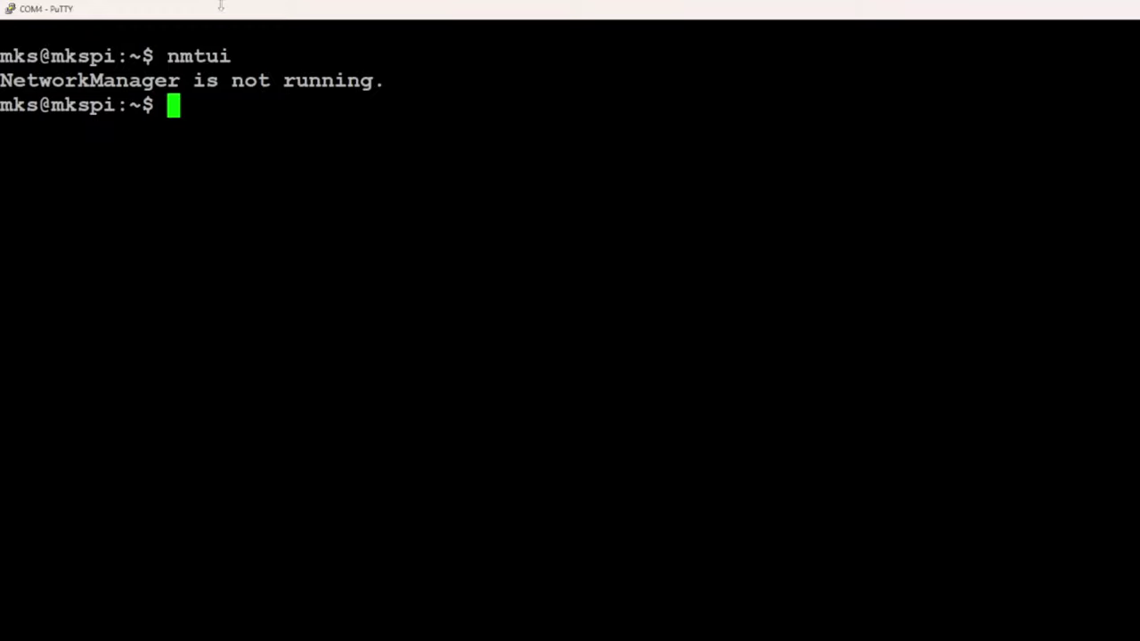
{"action": "type", "text": "sudo  syst"}
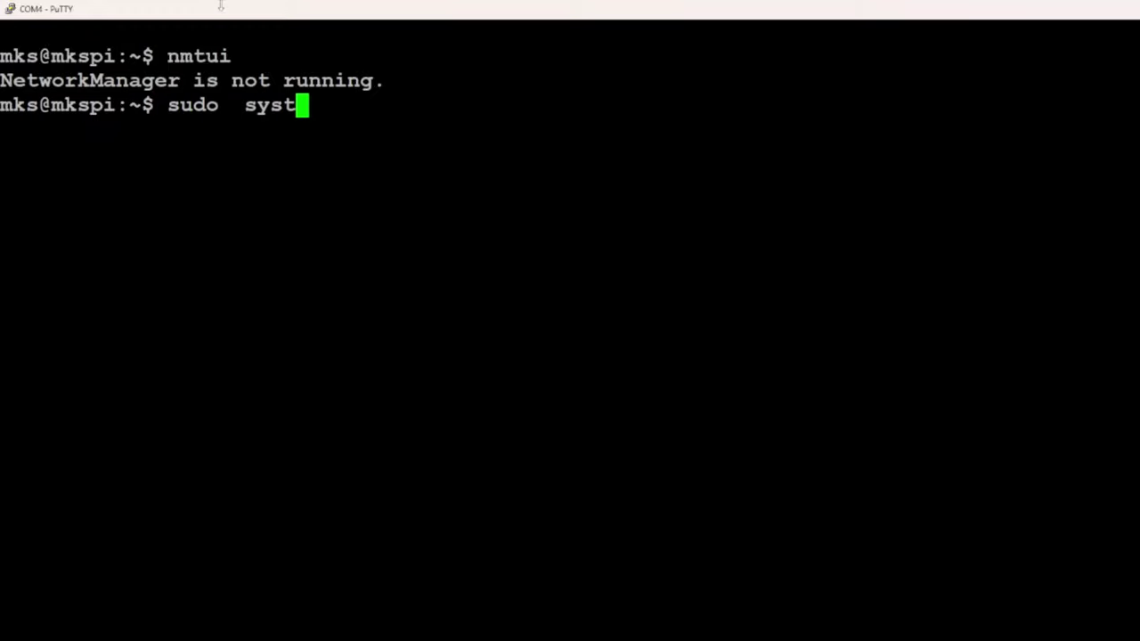
{"action": "type", "text": "emsudo  systemctl sta"}
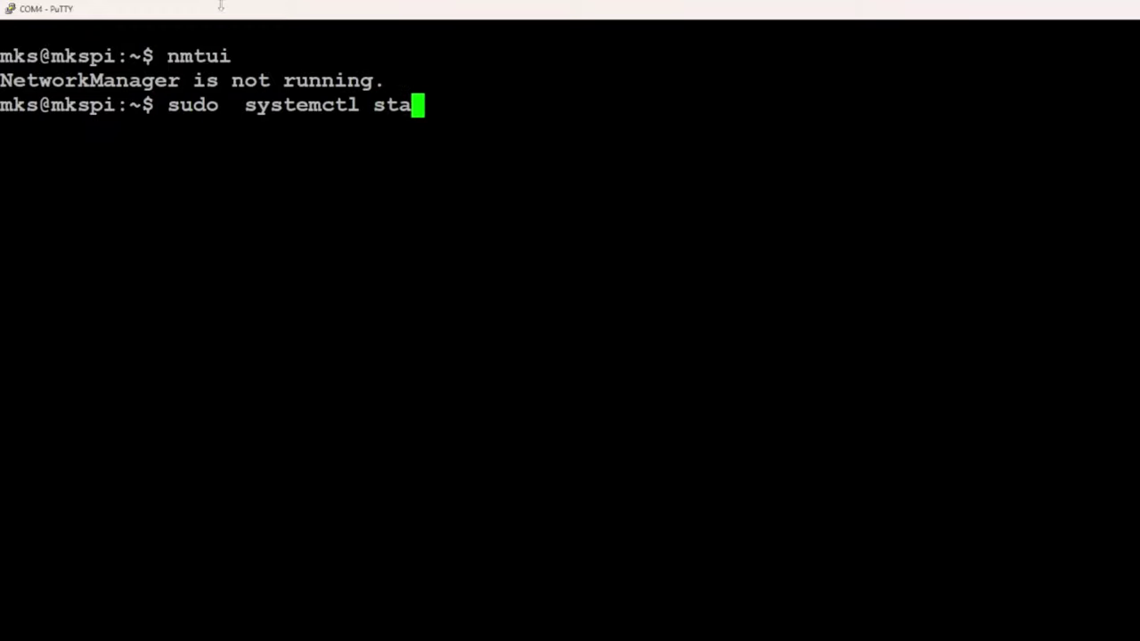
{"action": "type", "text": "rt networ"}
{"action": "key", "text": "Tab"}
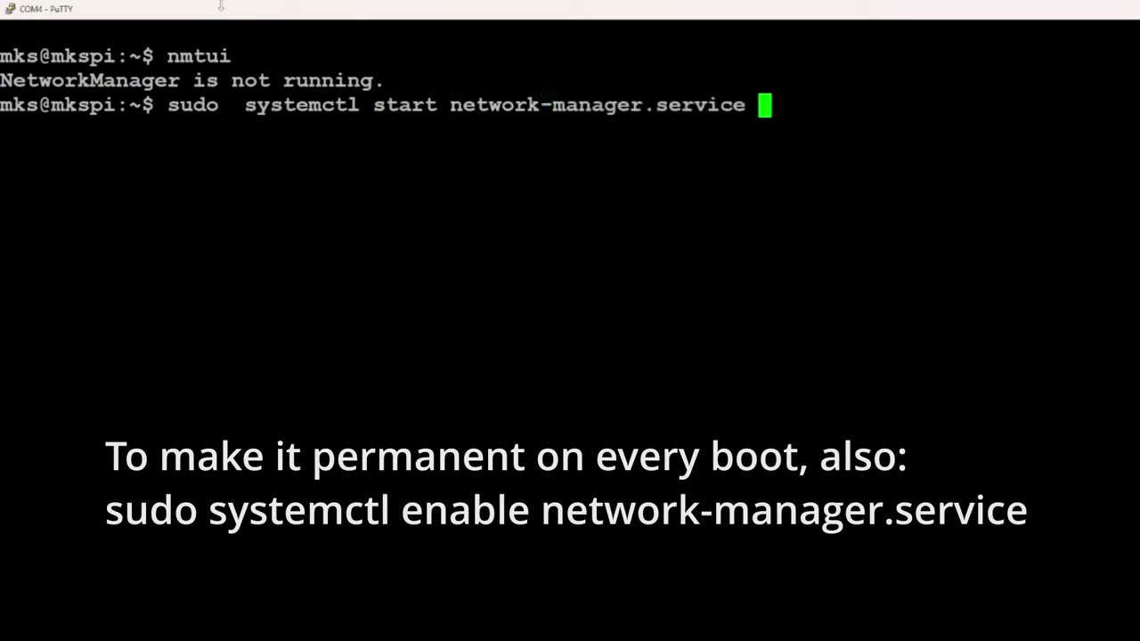
{"action": "key", "text": "Return"}
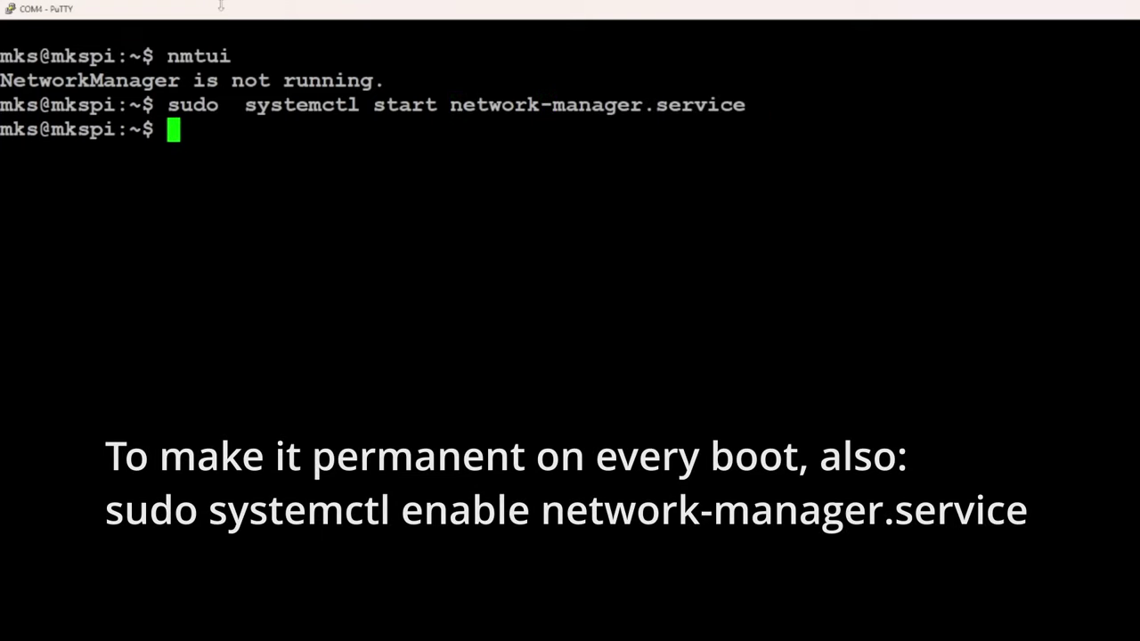
In nmtui, activate the first Wi-Fi network with its password, then exit to the shell
{"action": "type", "text": "nmtui"}
{"action": "key", "text": "Return"}
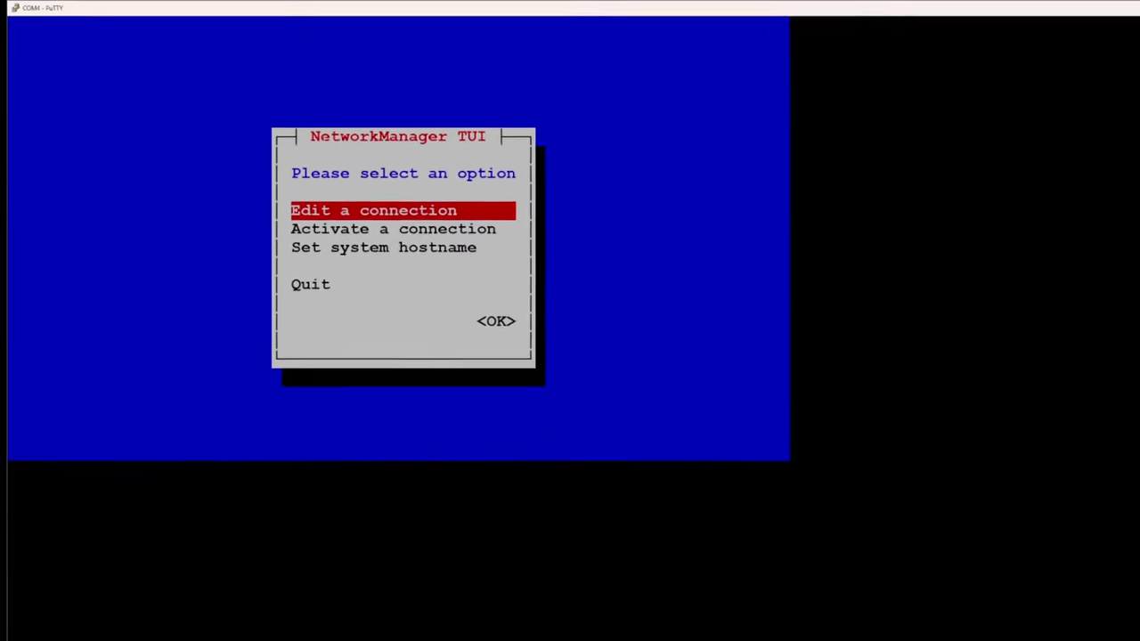
{"action": "key", "text": "Down"}
{"action": "key", "text": "Return"}
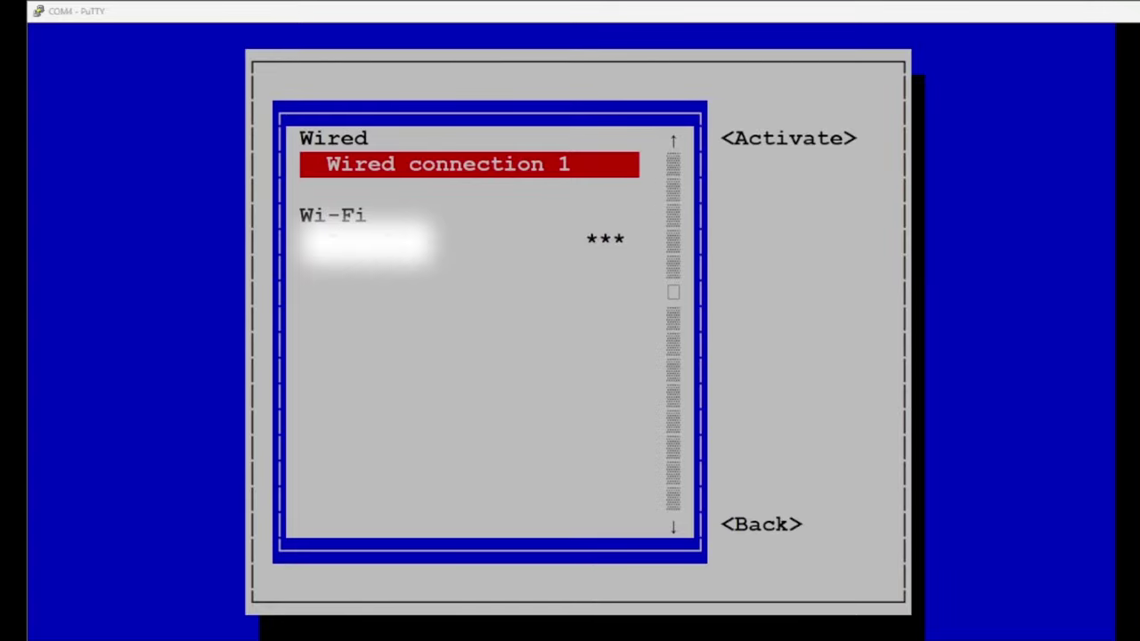
{"action": "key", "text": "Down"}
{"action": "key", "text": "Return"}
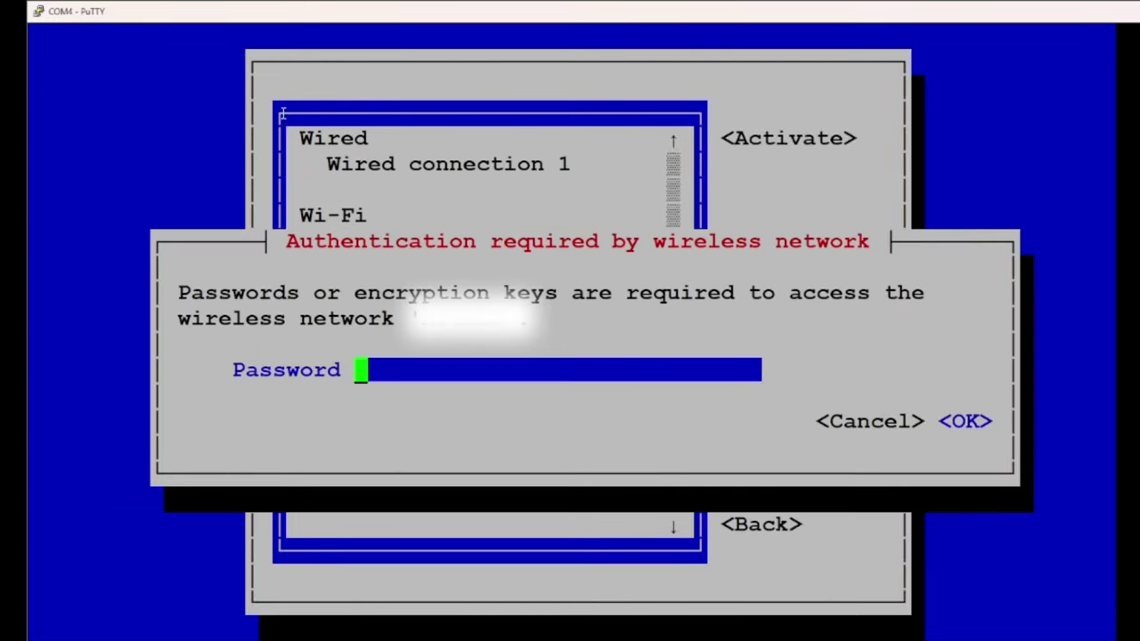
{"action": "type", "text": "********"}
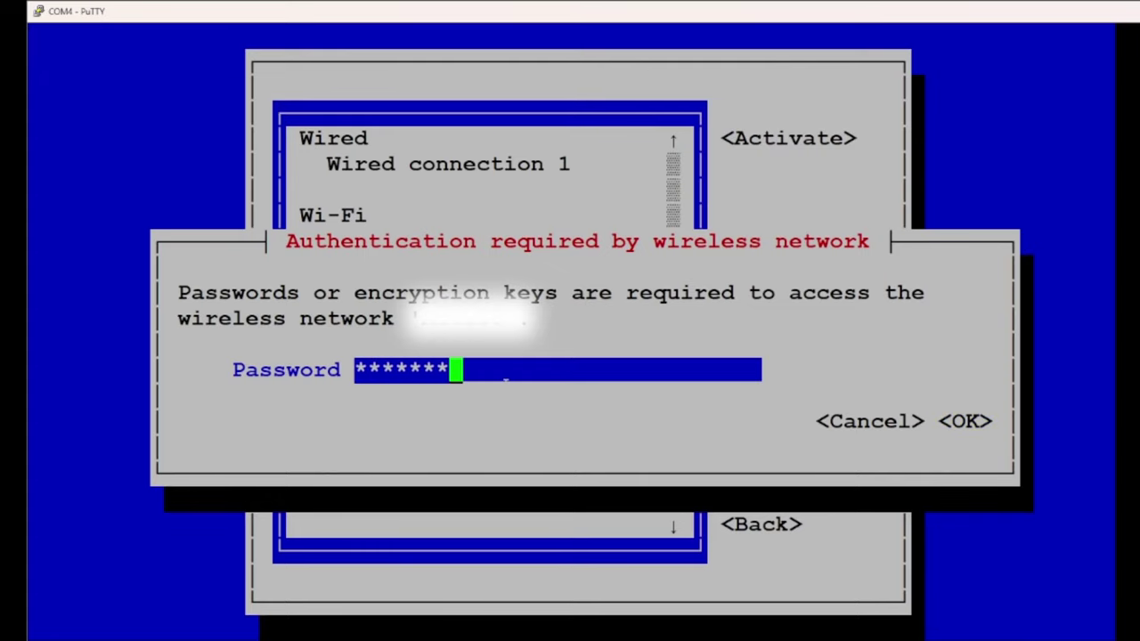
{"action": "type", "text": "********"}
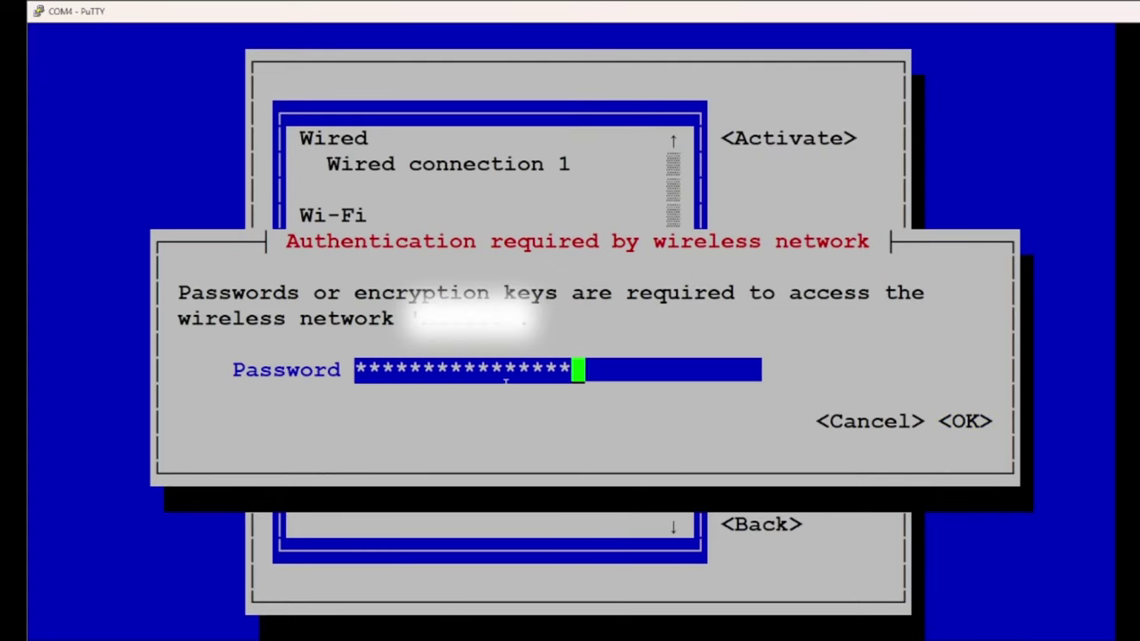
{"action": "type", "text": "****"}
{"action": "key", "text": "Tab"}
{"action": "key", "text": "Tab"}
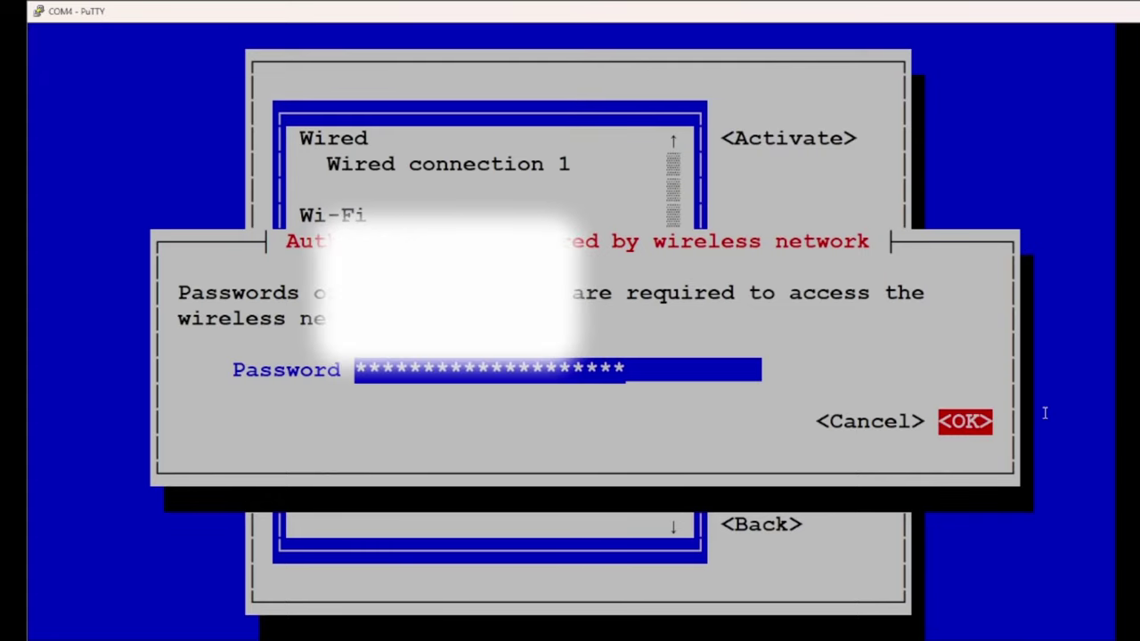
{"action": "key", "text": "Return"}
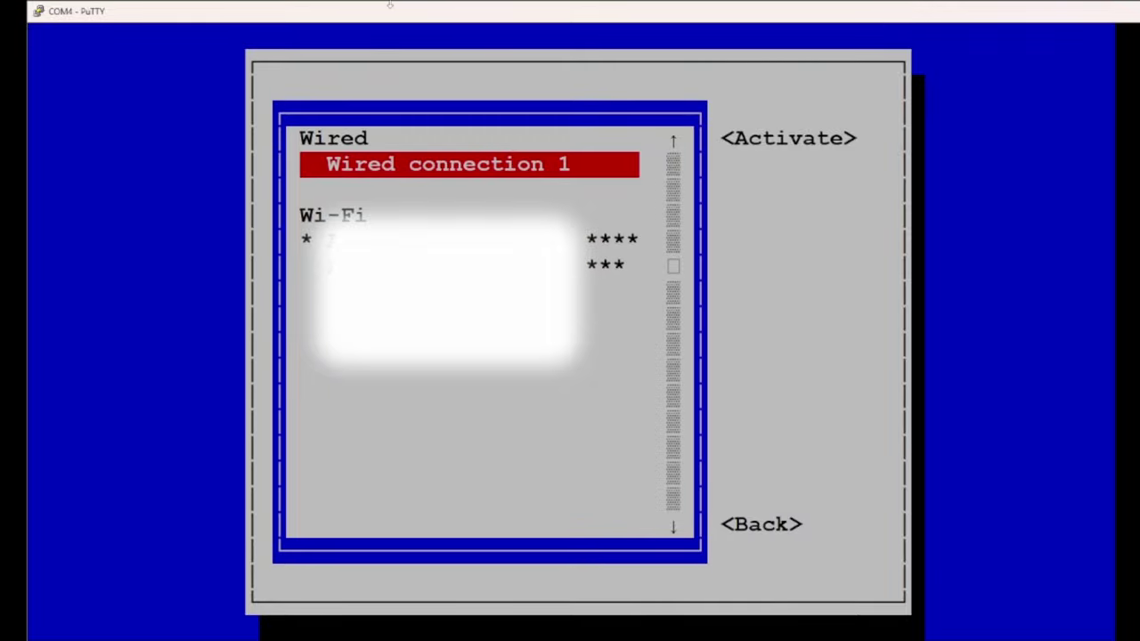
{"action": "key", "text": "Escape"}
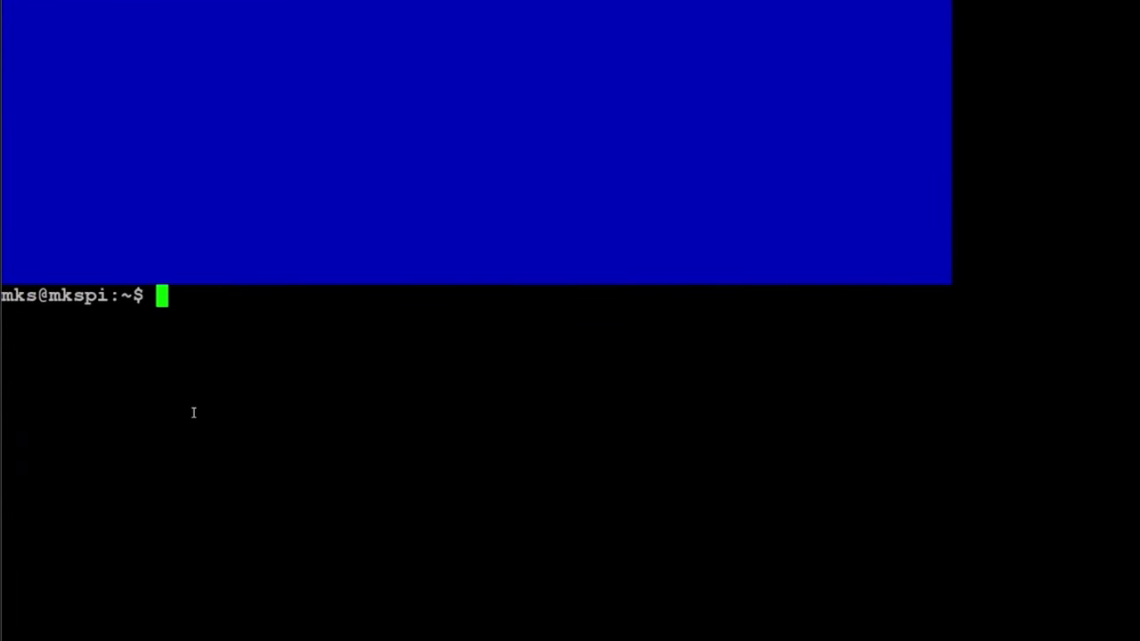
Change into ~/klipper/config and list its printer and sample .cfg files
{"action": "type", "text": "cd  klipper/c"}
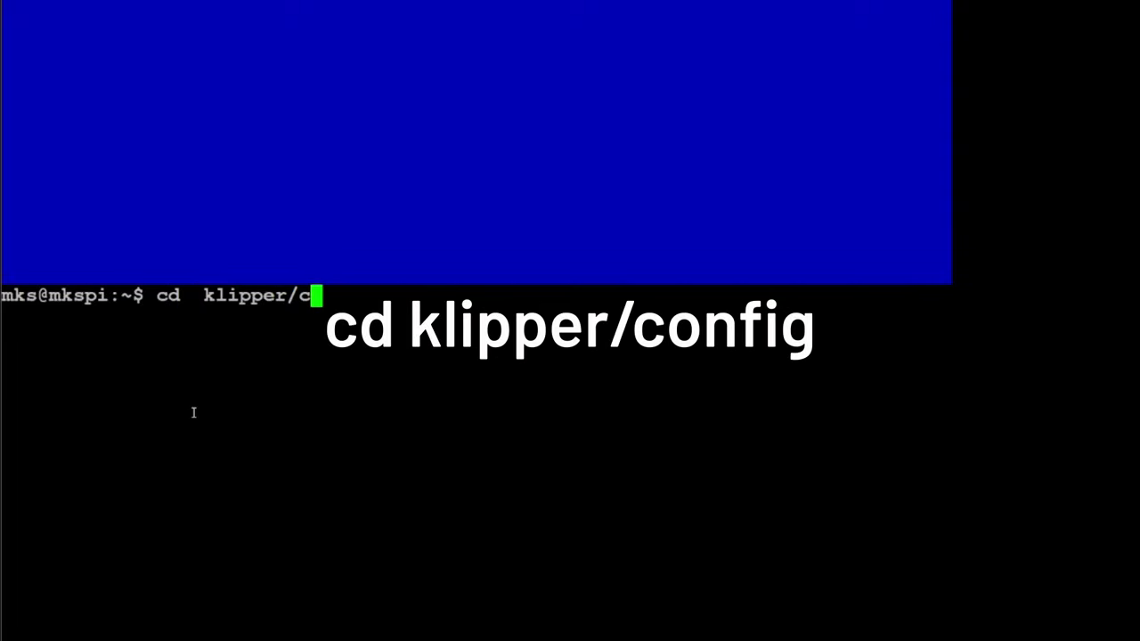
{"action": "type", "text": "onfig"}
{"action": "key", "text": "BackSpace"}
{"action": "type", "text": "f"}
{"action": "key", "text": "Tab"}
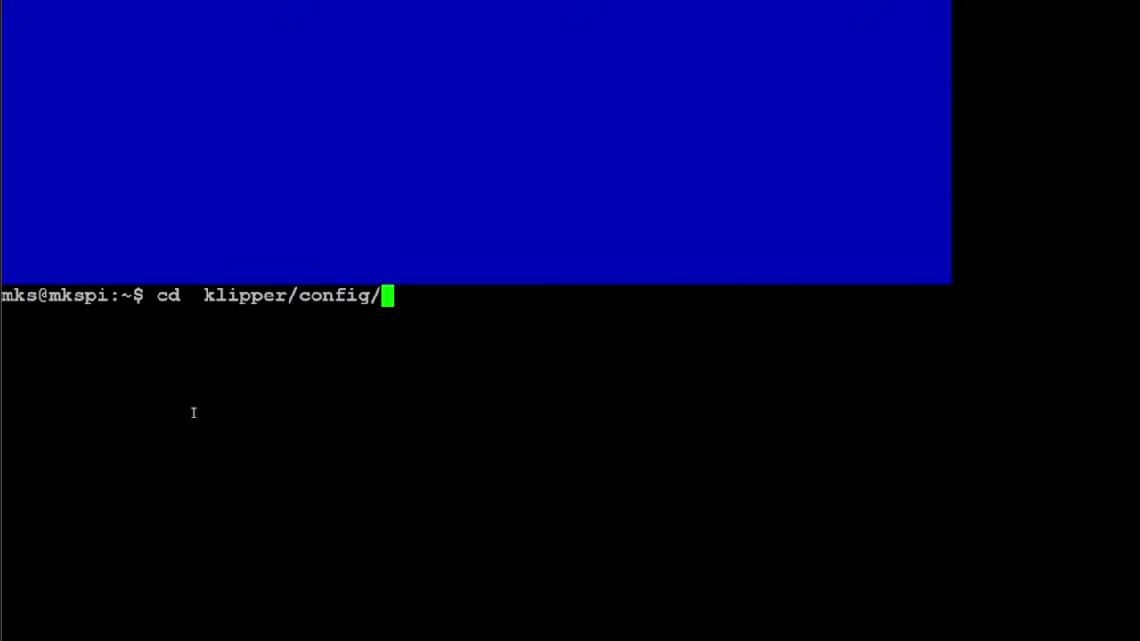
{"action": "key", "text": "Return"}
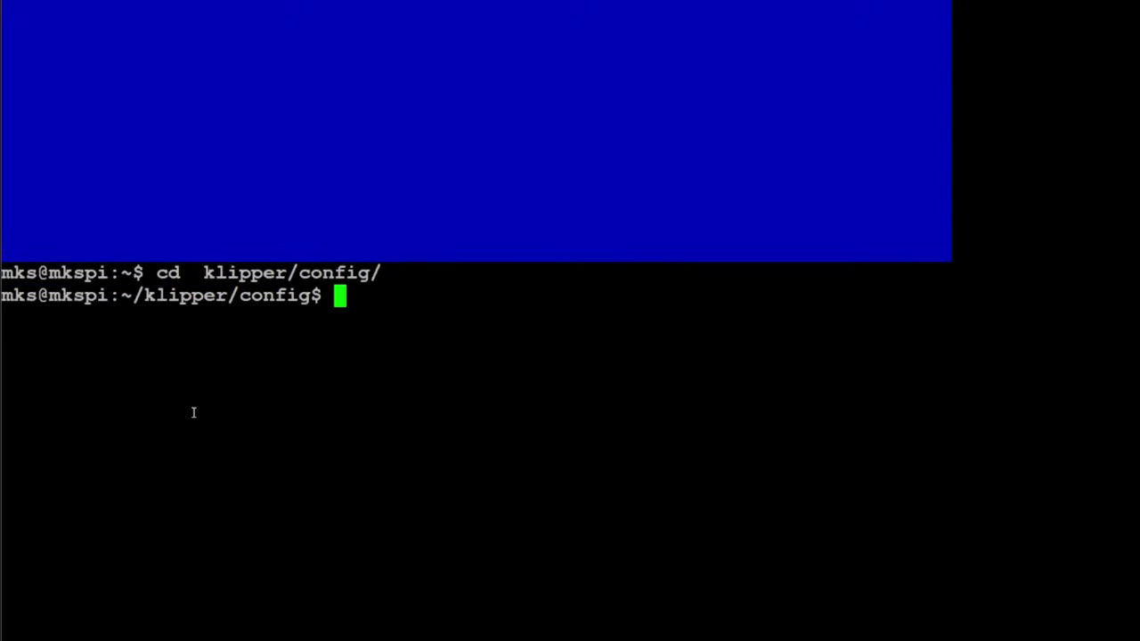
{"action": "type", "text": "ls"}
{"action": "key", "text": "Return"}
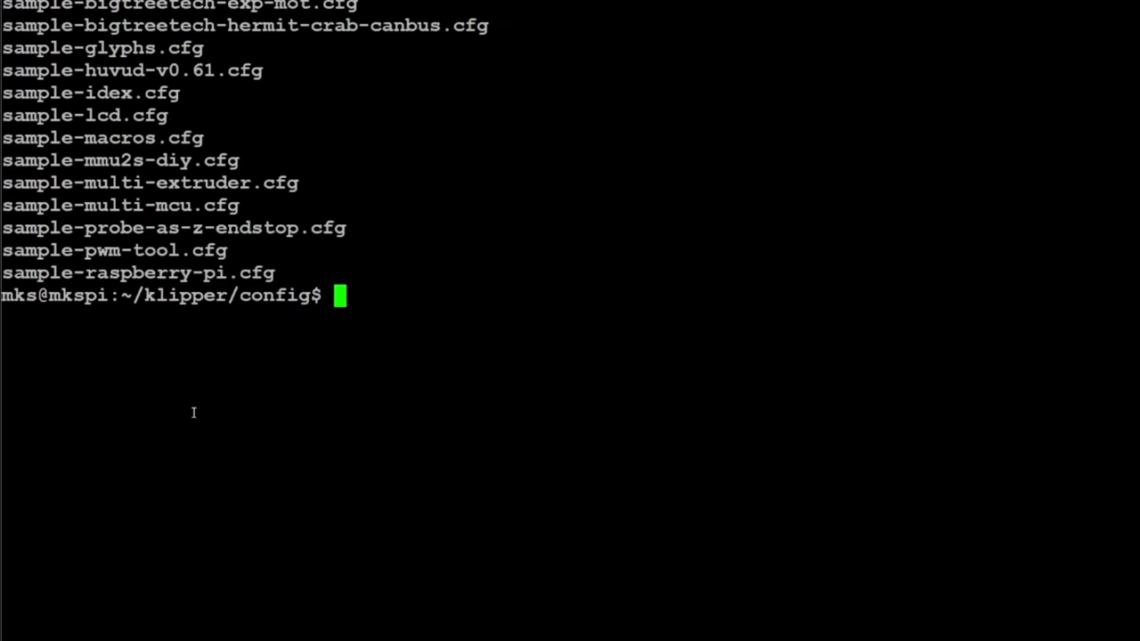
Scroll the listing and select the printer-elegoo-neptune2-2021.cfg file name to copy it
{"action": "scroll", "coordinate": [256, 210], "scroll_direction": "up", "scroll_amount": 20}
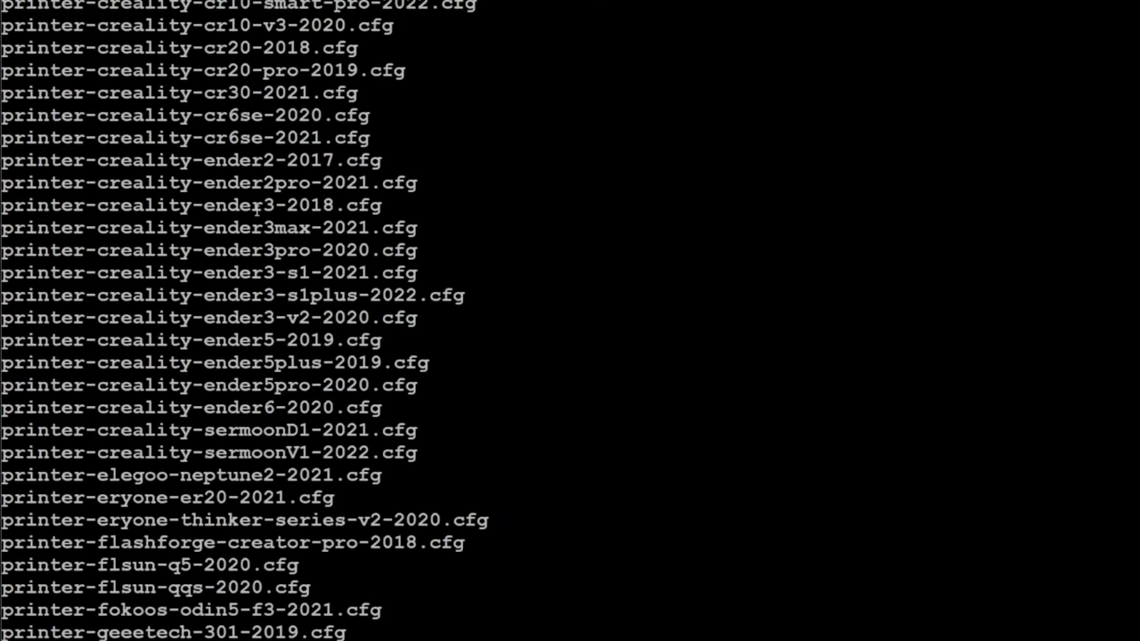
{"action": "scroll", "coordinate": [257, 209], "scroll_direction": "down", "scroll_amount": 13}
{"action": "scroll", "coordinate": [257, 209], "scroll_direction": "up", "scroll_amount": 6}
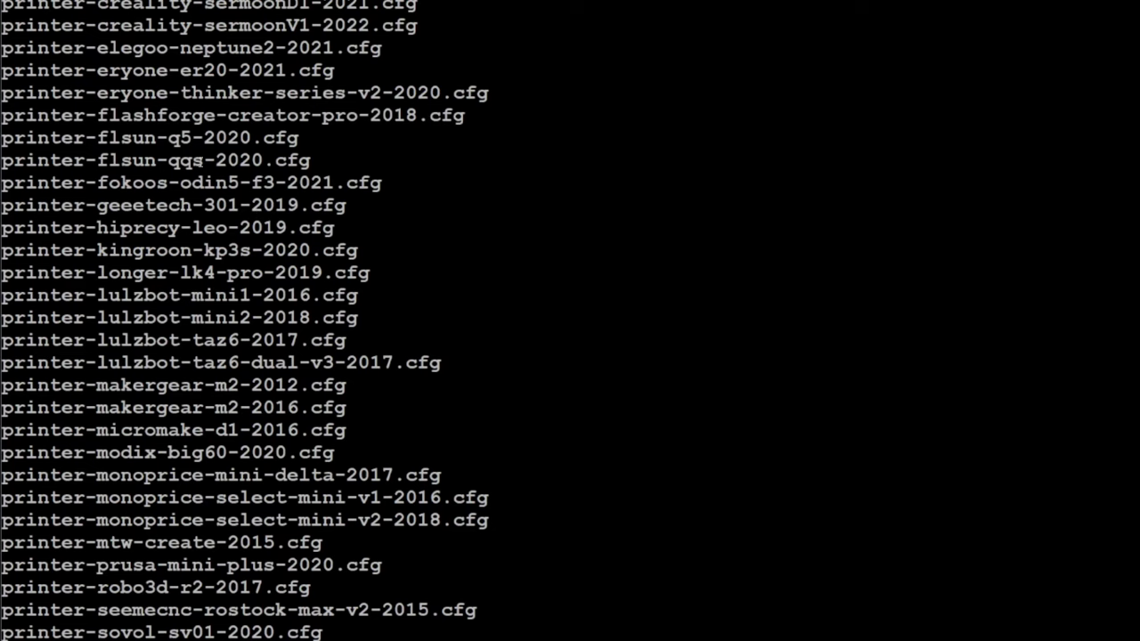
{"action": "scroll", "coordinate": [101, 252], "scroll_direction": "down", "scroll_amount": 6}
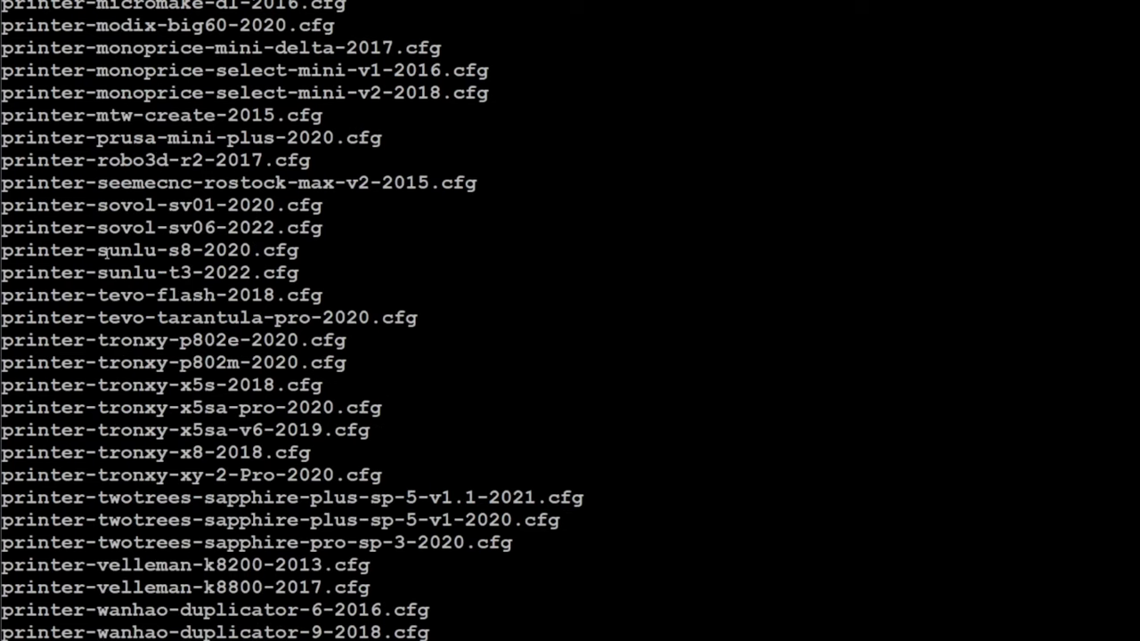
{"action": "scroll", "coordinate": [101, 251], "scroll_direction": "down", "scroll_amount": 6}
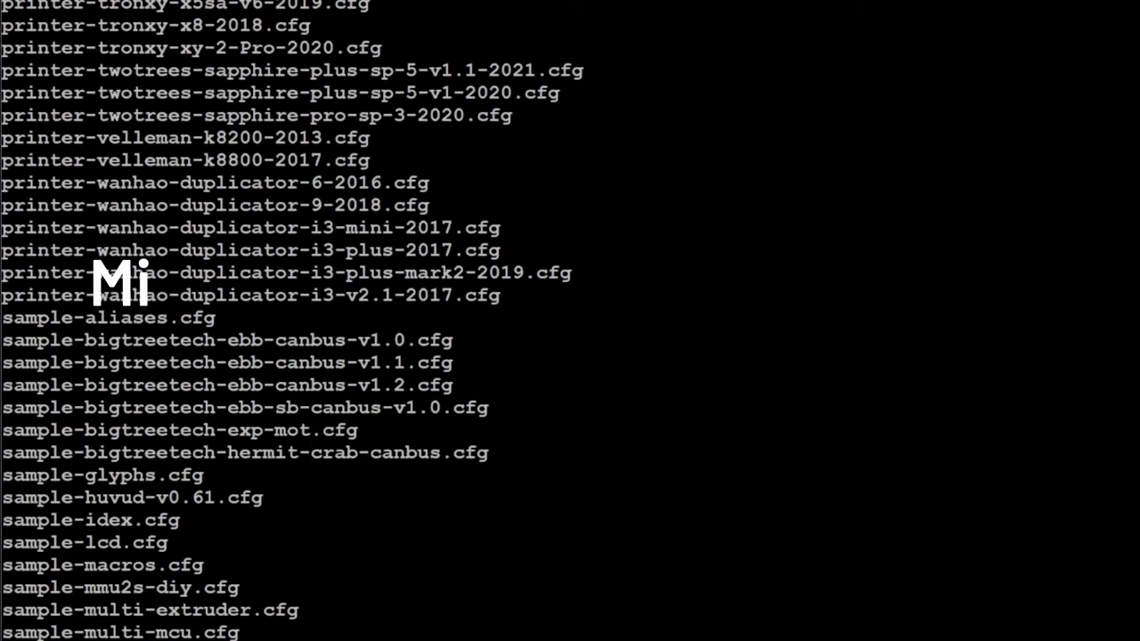
{"action": "scroll", "coordinate": [100, 251], "scroll_direction": "up", "scroll_amount": 14}
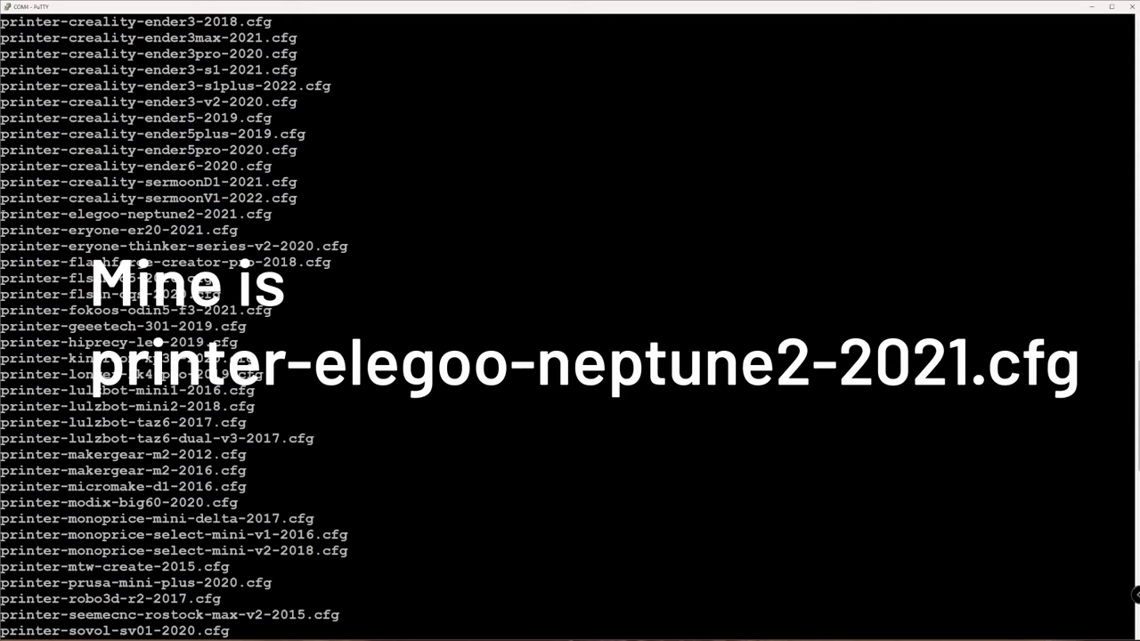
{"action": "left_click_drag", "start_coordinate": [2, 213], "coordinate": [273, 214]}
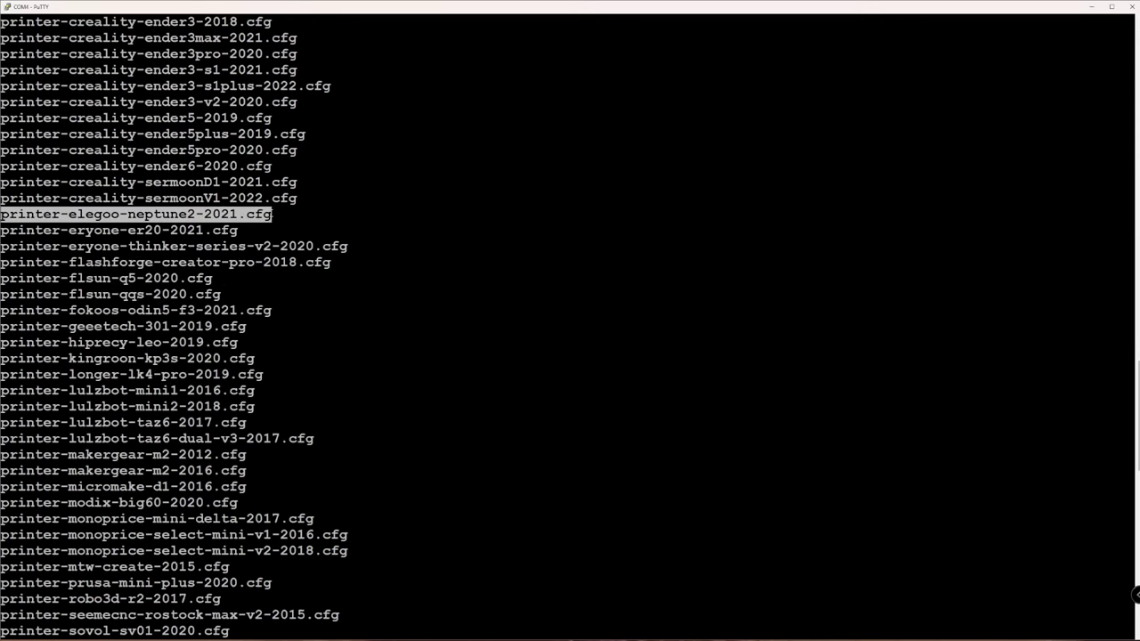
Copy printer-elegoo-neptune2-2021.cfg to ~/printer_data/config/printer.cfg and prepare to view it with less
{"action": "key", "text": "Return"}
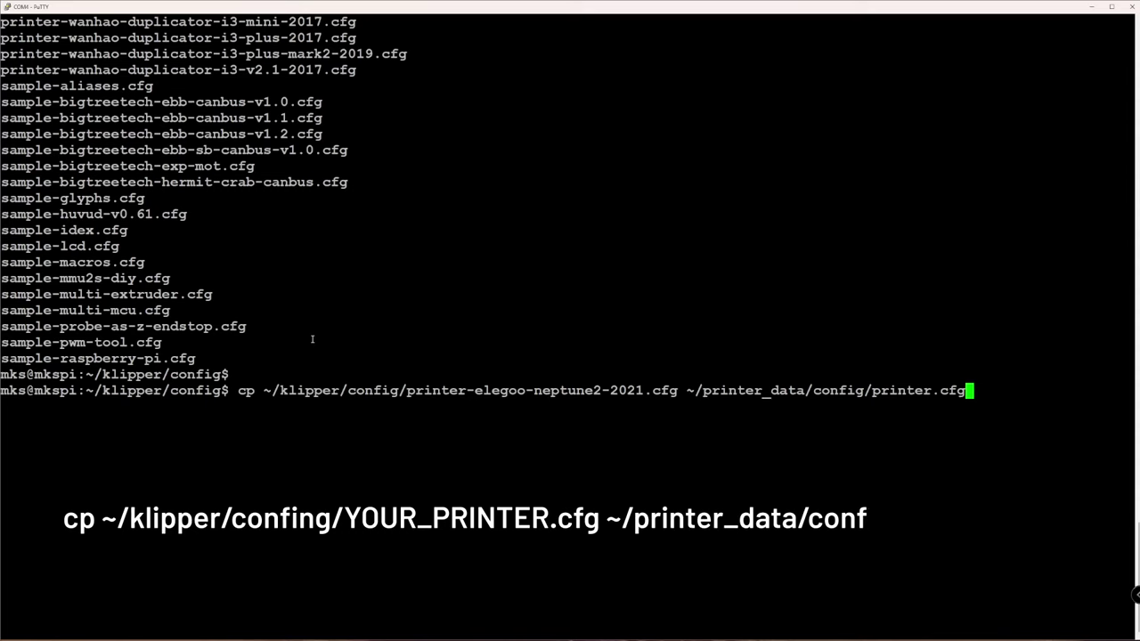
{"action": "key", "text": "Return"}
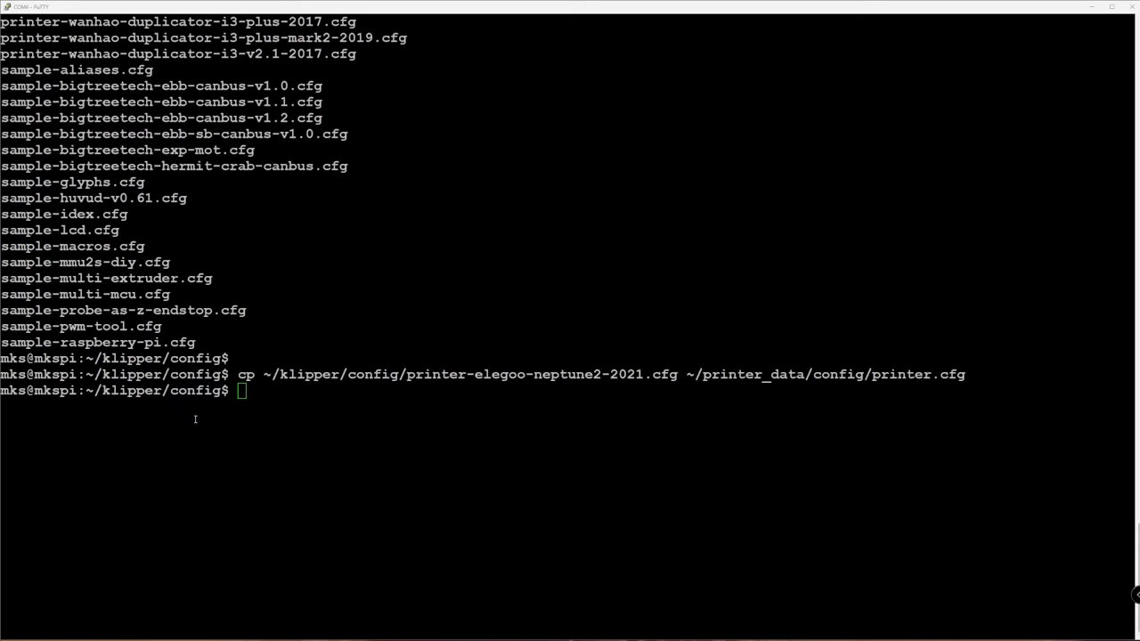
{"action": "type", "text": "less printer-elegoo-neptune2-2021.cfg"}
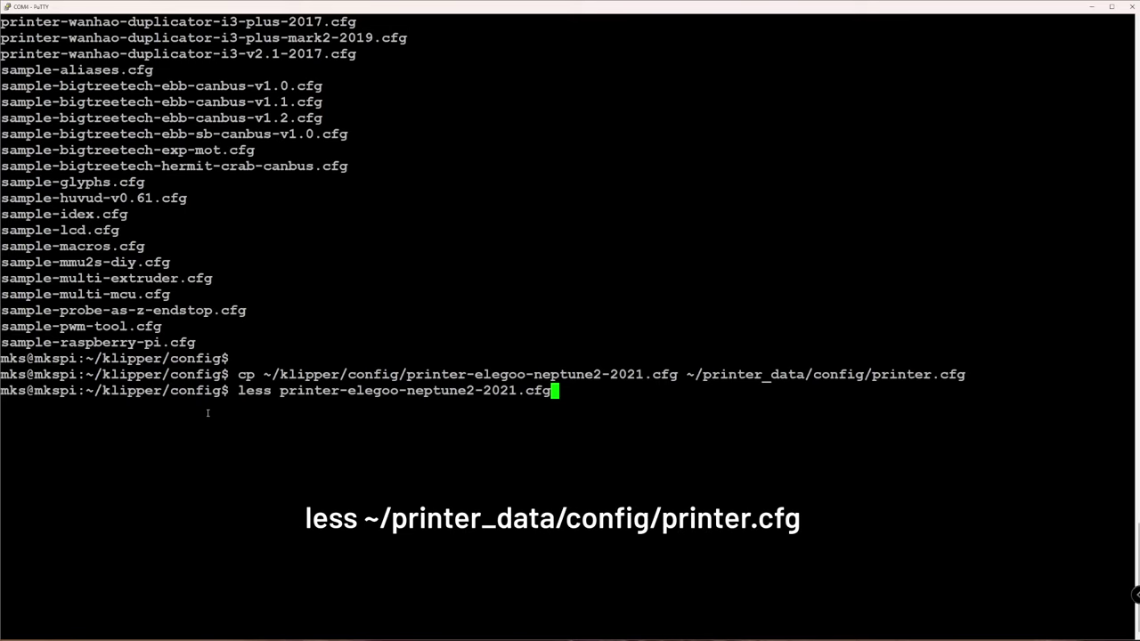
Open printer-elegoo-neptune2-2021.cfg in less and highlight the 1.3 and 1.2 board instructions
{"action": "key", "text": "Return"}
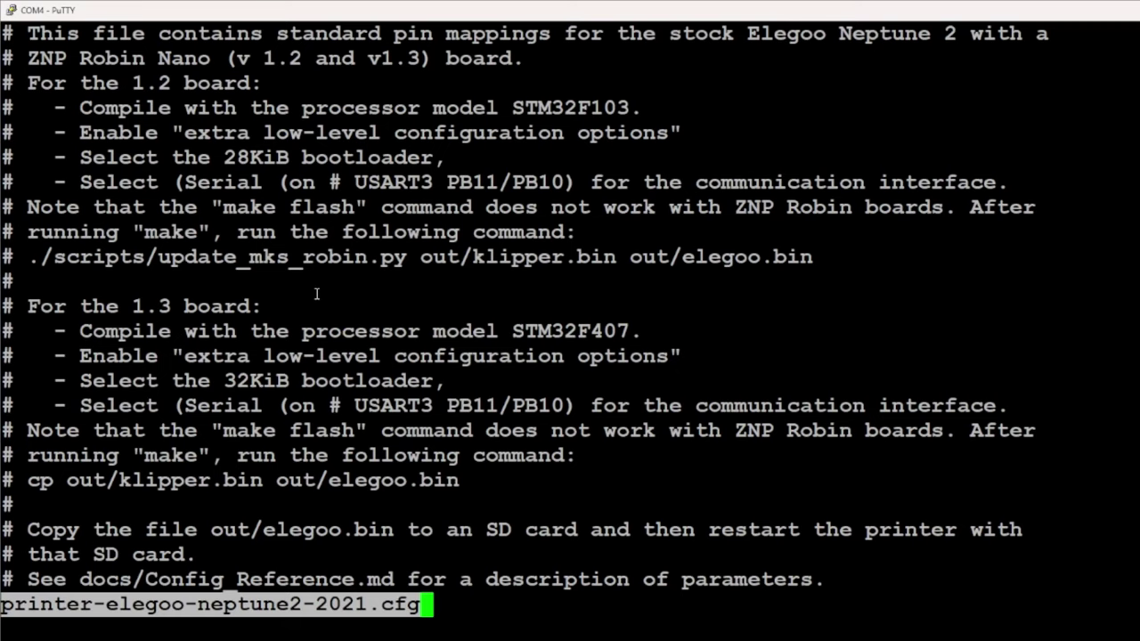
{"action": "left_click_drag", "start_coordinate": [78, 305], "coordinate": [268, 307]}
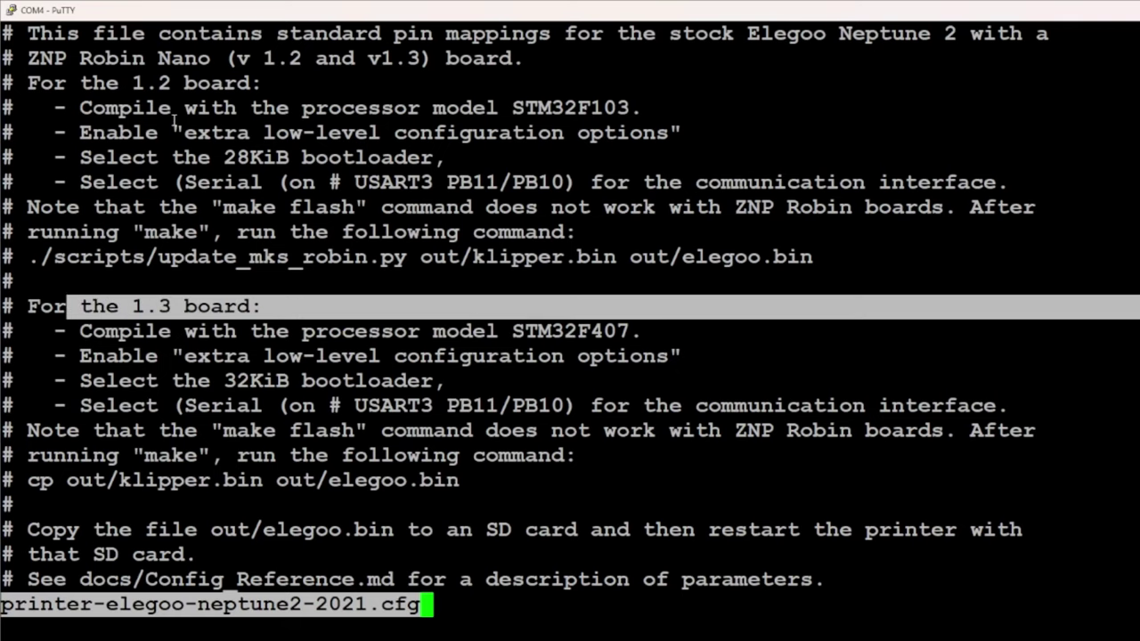
{"action": "left_click_drag", "start_coordinate": [101, 82], "coordinate": [264, 82]}
{"action": "left_click", "coordinate": [143, 262]}
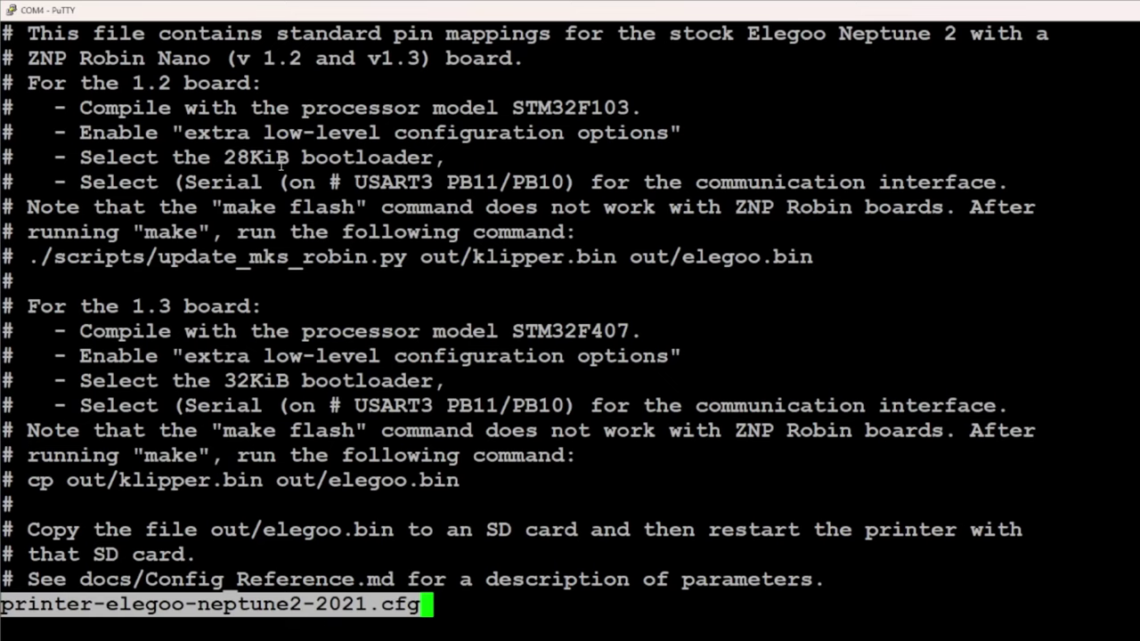
Highlight the STM32F103 processor, 28KiB bootloader and USART3 PB11/PB10 build notes
{"action": "left_click_drag", "start_coordinate": [132, 108], "coordinate": [369, 108]}
{"action": "left_click", "coordinate": [120, 133]}
{"action": "left_click_drag", "start_coordinate": [120, 133], "coordinate": [499, 158]}
{"action": "left_click_drag", "start_coordinate": [118, 157], "coordinate": [498, 159]}
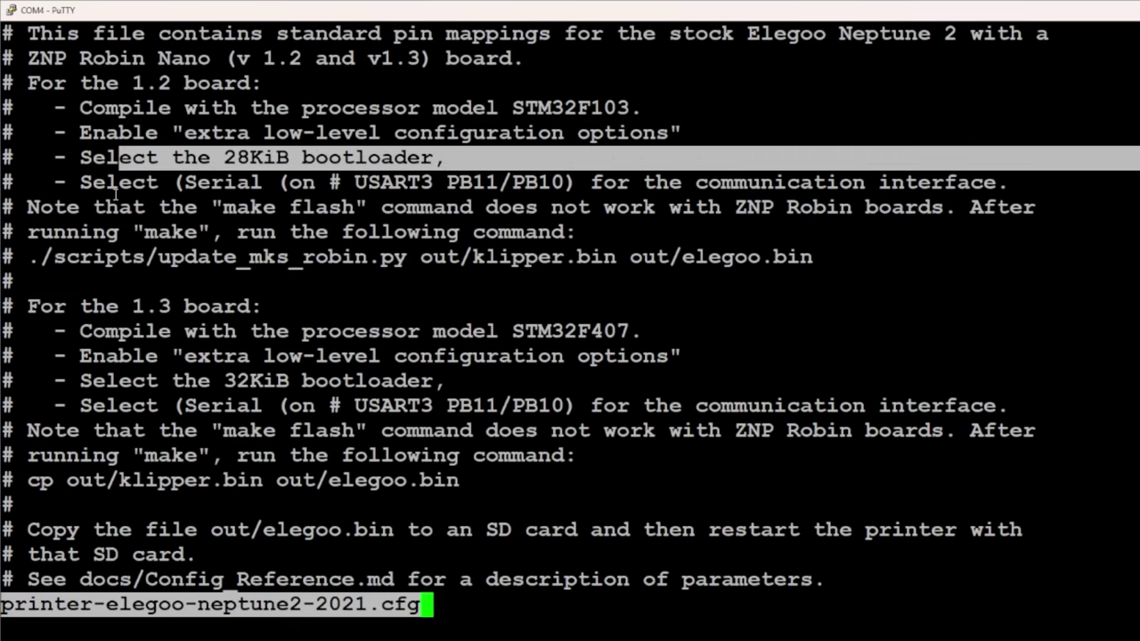
{"action": "left_click_drag", "start_coordinate": [118, 206], "coordinate": [341, 182]}
{"action": "left_click", "coordinate": [230, 209]}
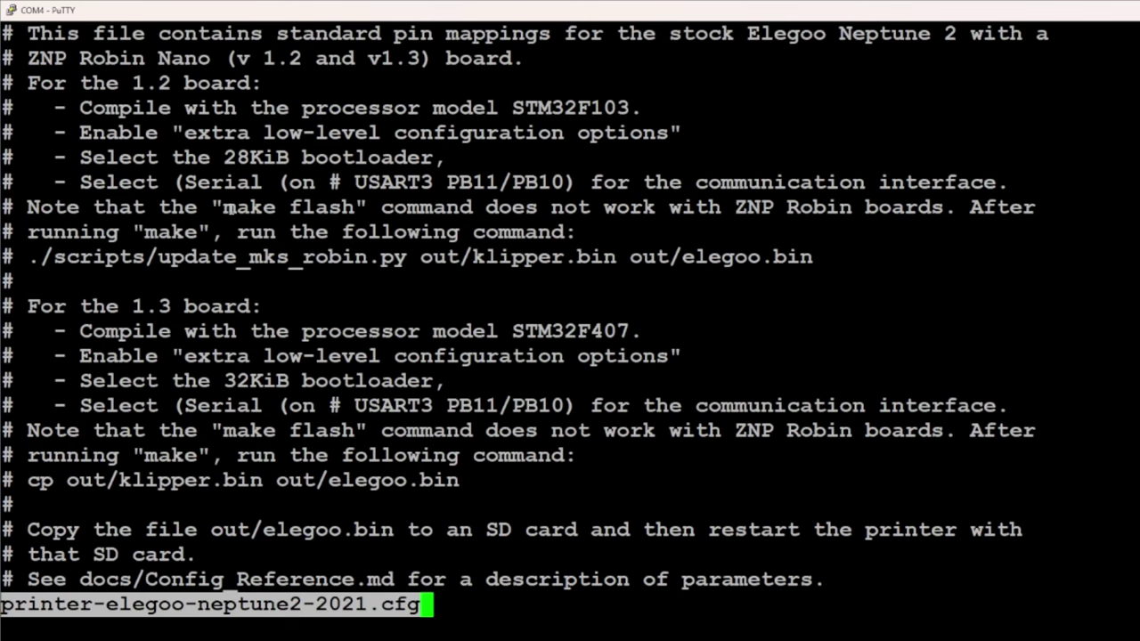
Quit less, move up to ~/klipper and run make clean & make menuconfig
{"action": "type", "text": "q"}
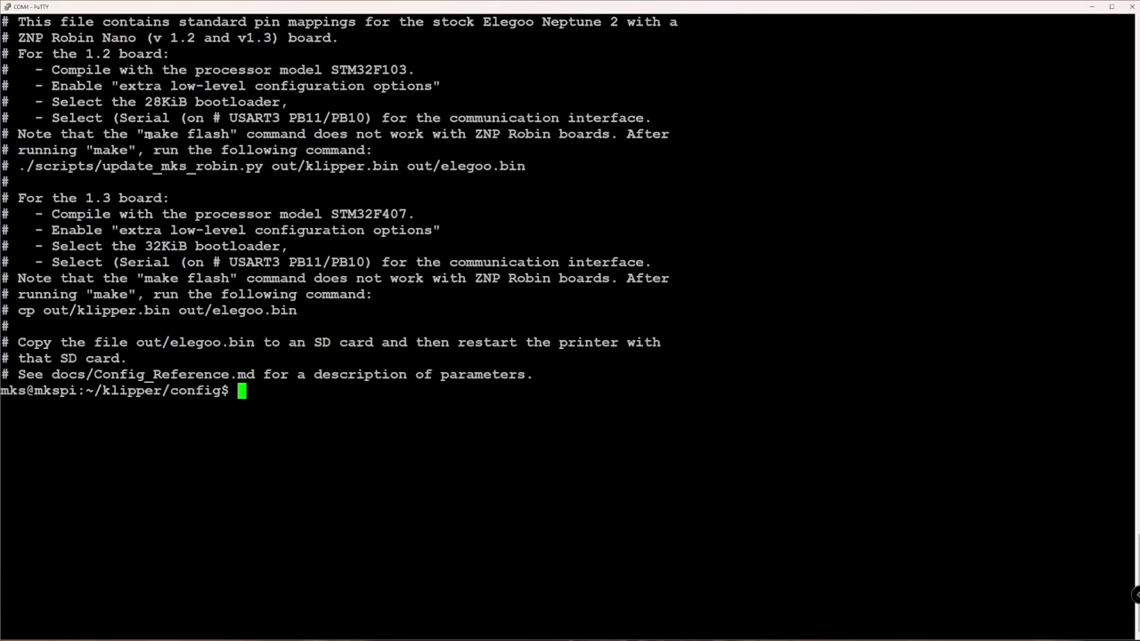
{"action": "type", "text": "cd .."}
{"action": "key", "text": "Return"}
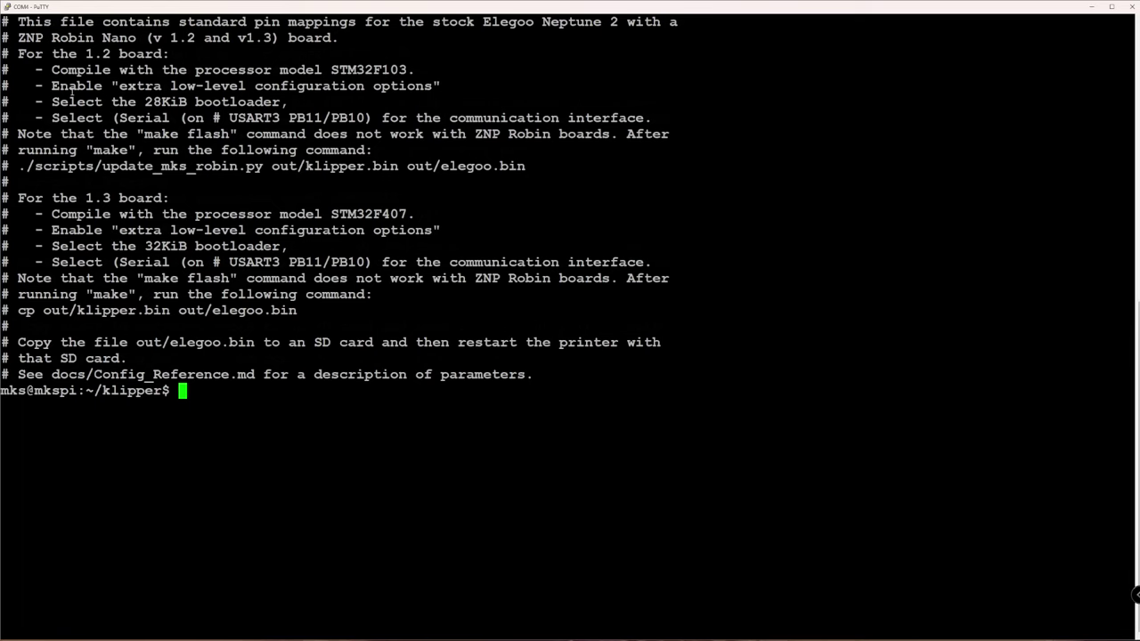
{"action": "right_click", "coordinate": [72, 94]}
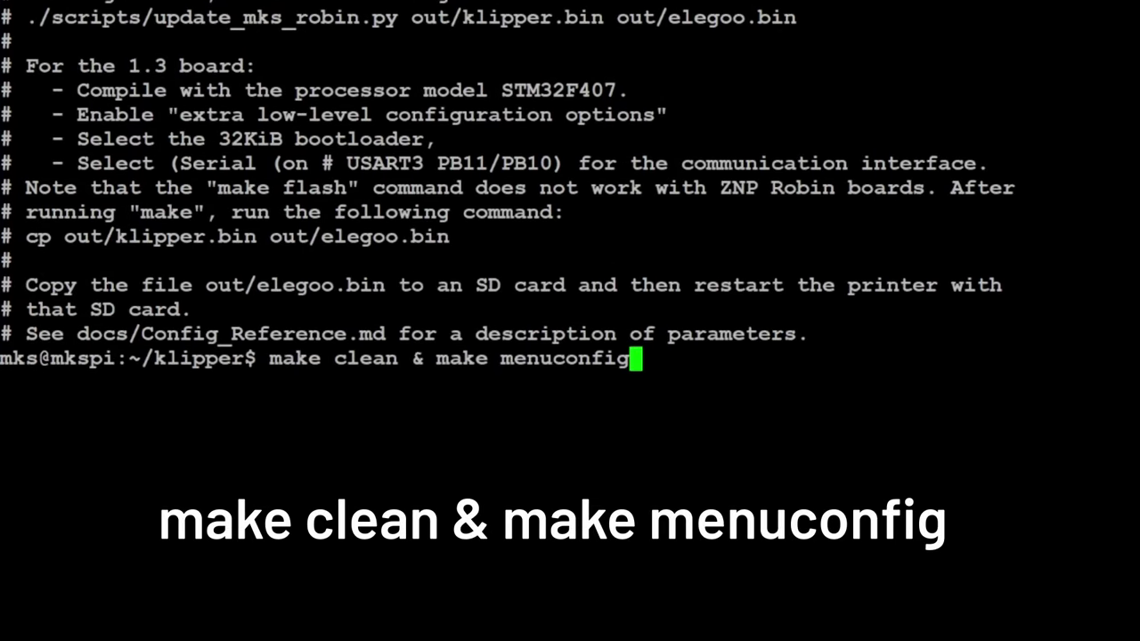
{"action": "key", "text": "Return"}
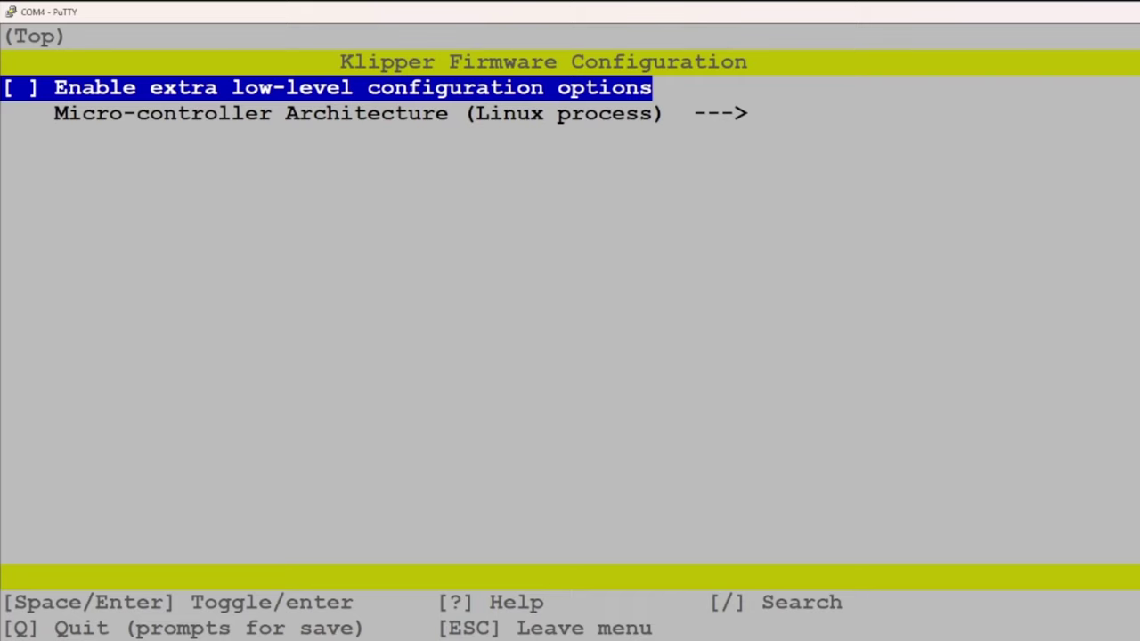
Enable low-level options and set the architecture to STM32 with processor STM32F103
{"action": "key", "text": "space"}
{"action": "key", "text": "Down"}
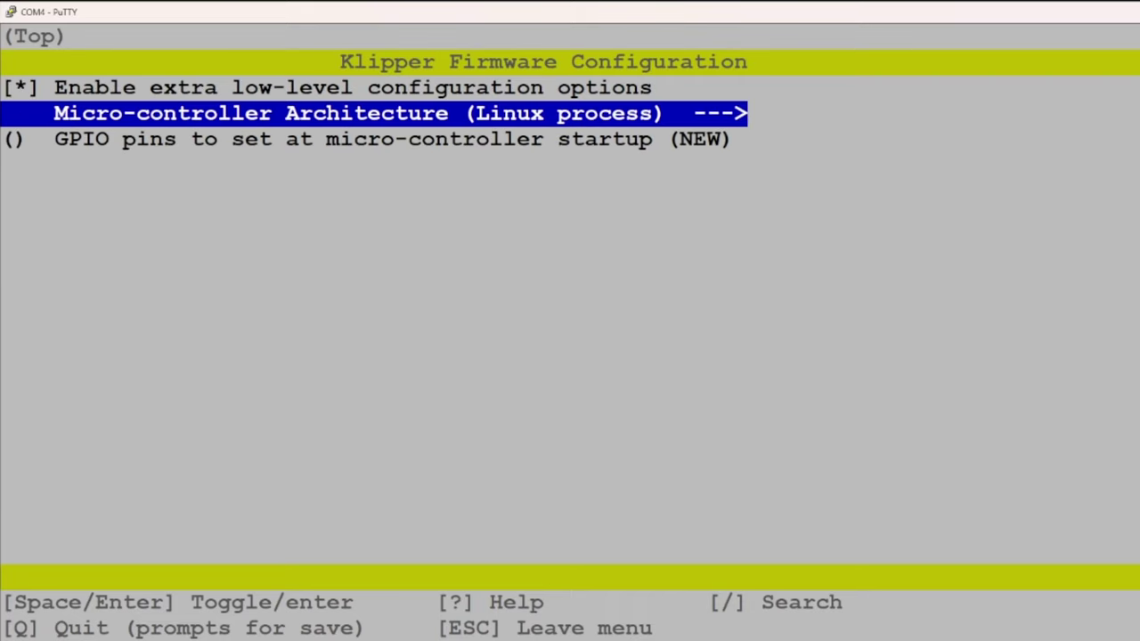
{"action": "key", "text": "Return"}
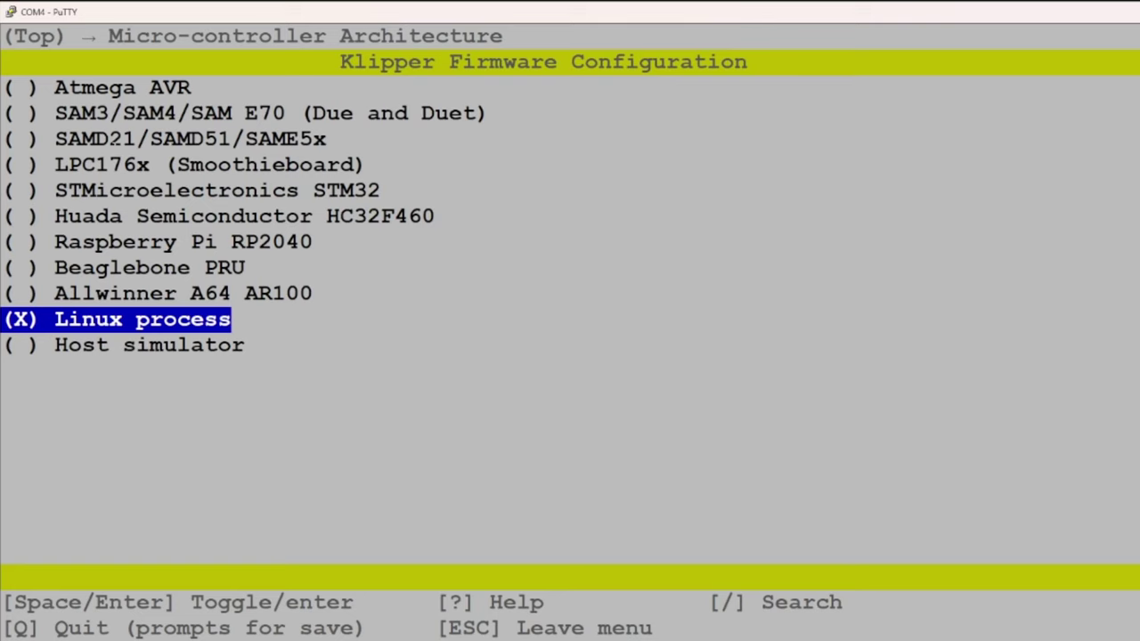
{"action": "key", "text": "Up"}
{"action": "key", "text": "Up"}
{"action": "key", "text": "Up"}
{"action": "key", "text": "Up"}
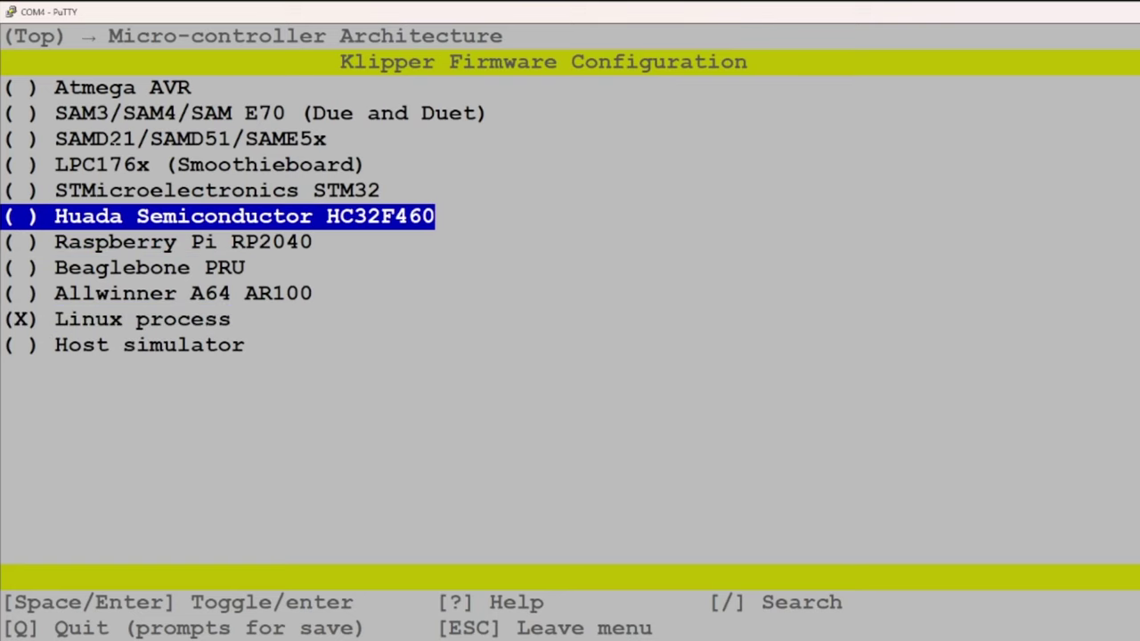
{"action": "key", "text": "Up"}
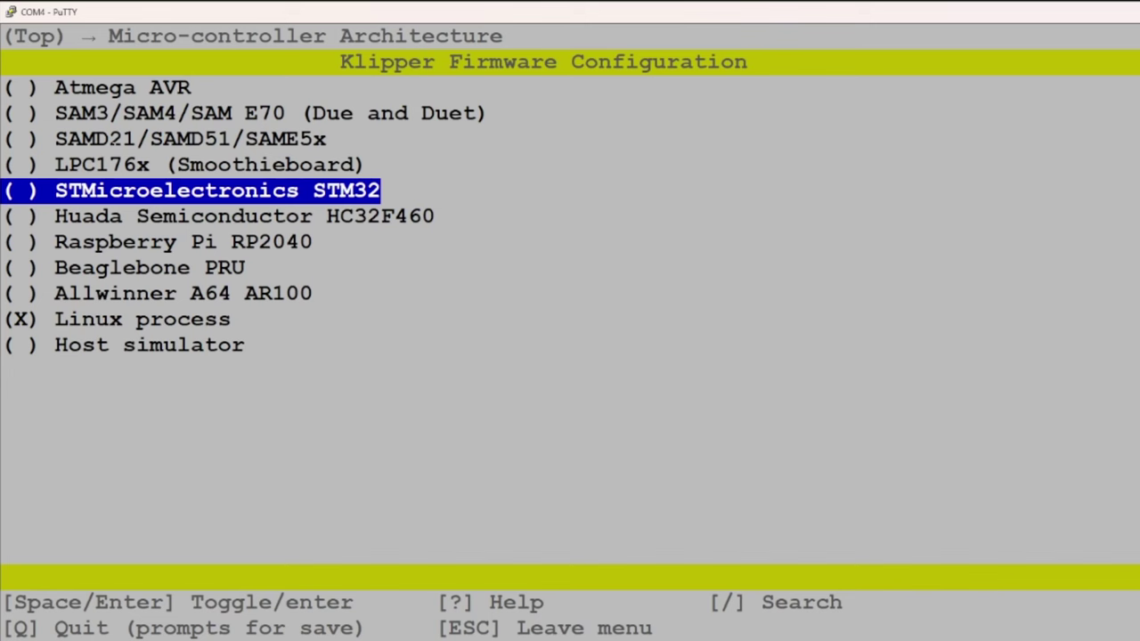
{"action": "key", "text": "Return"}
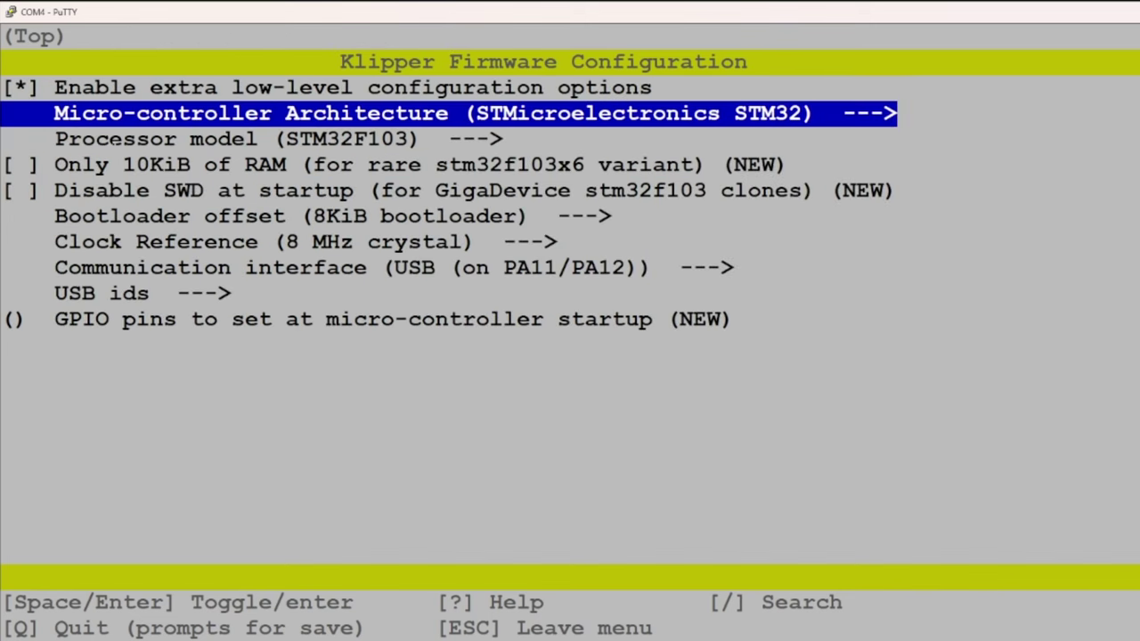
{"action": "key", "text": "Down"}
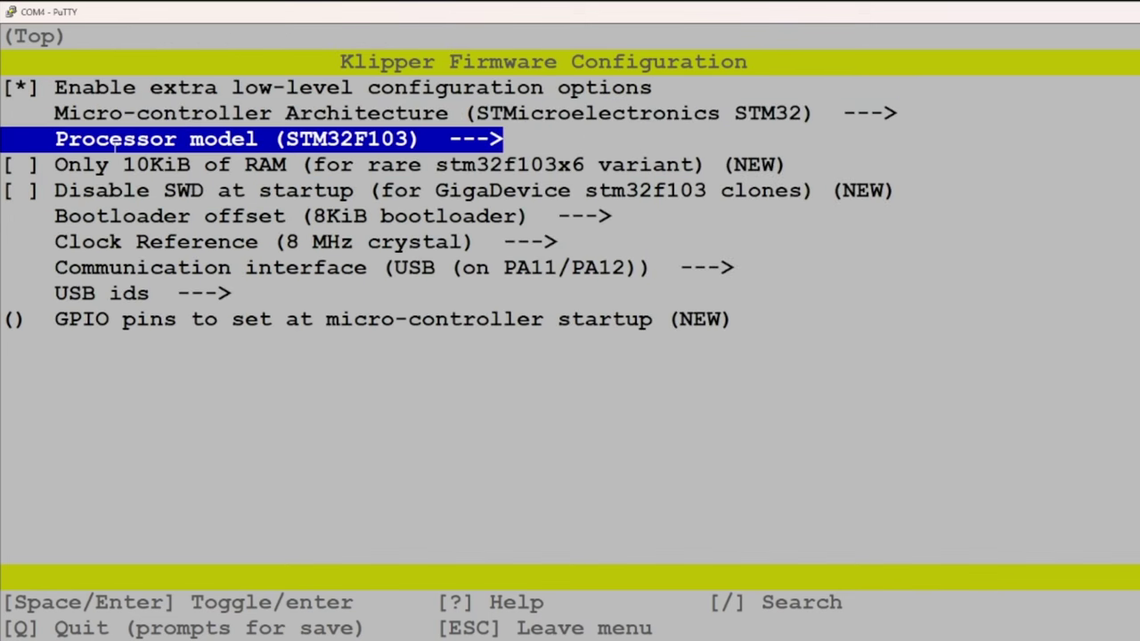
{"action": "key", "text": "Return"}
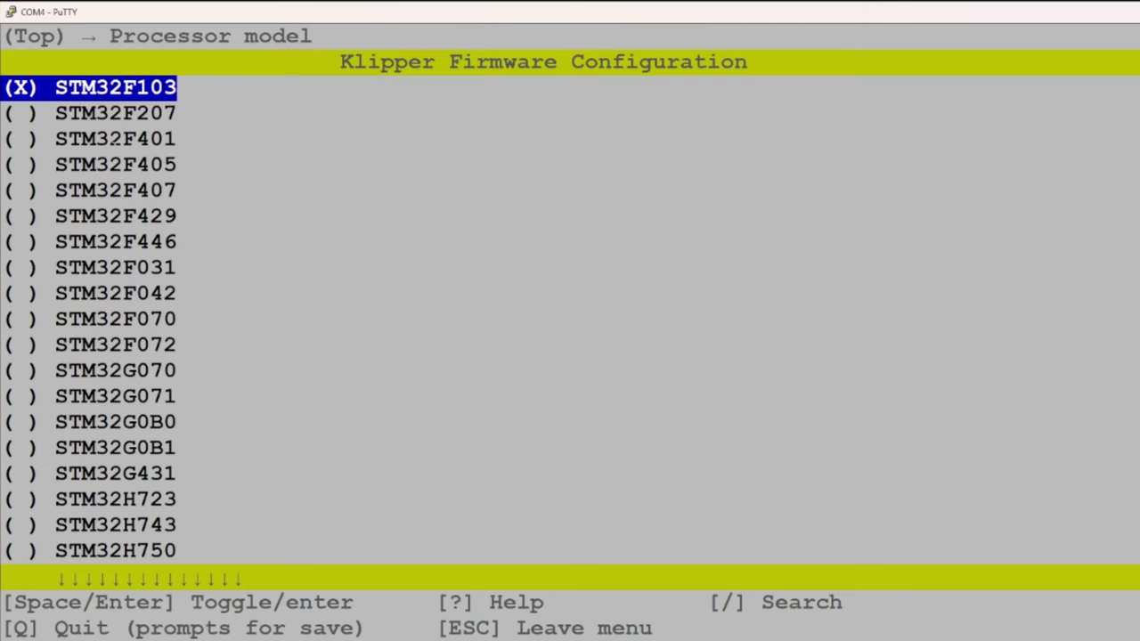
{"action": "key", "text": "Return"}
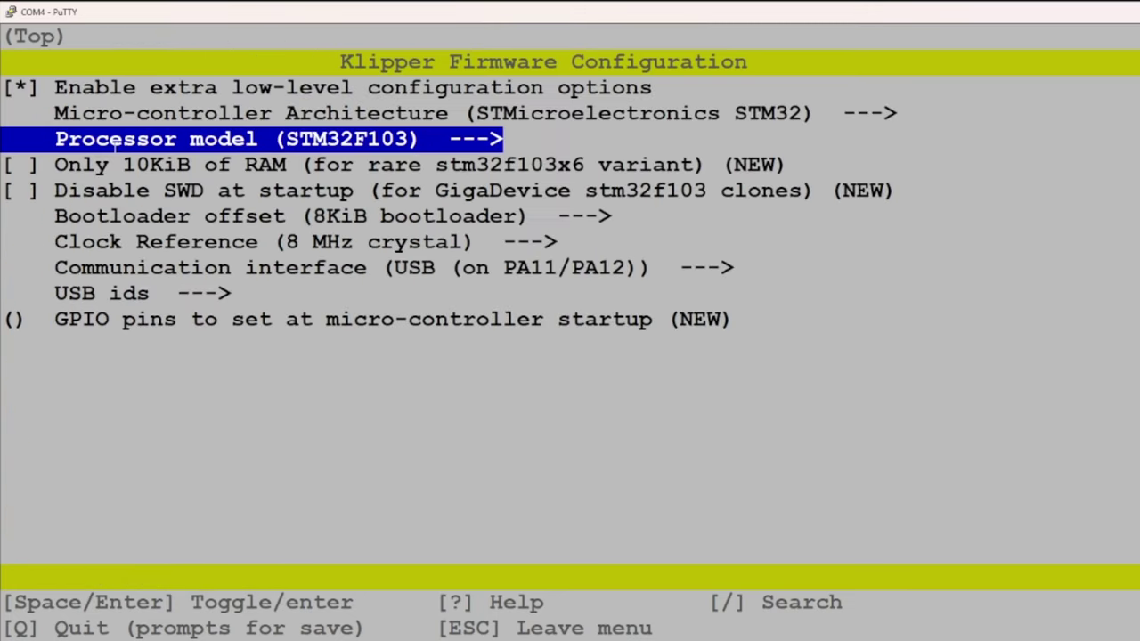
Set the bootloader offset to 28KiB
{"action": "key", "text": "Down"}
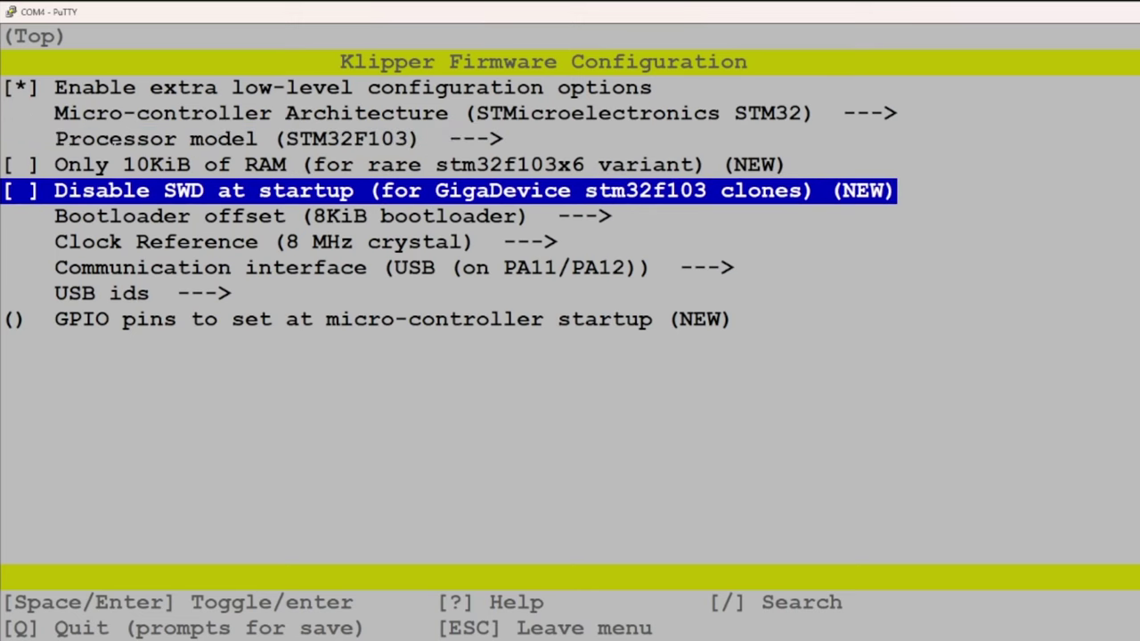
{"action": "key", "text": "Down"}
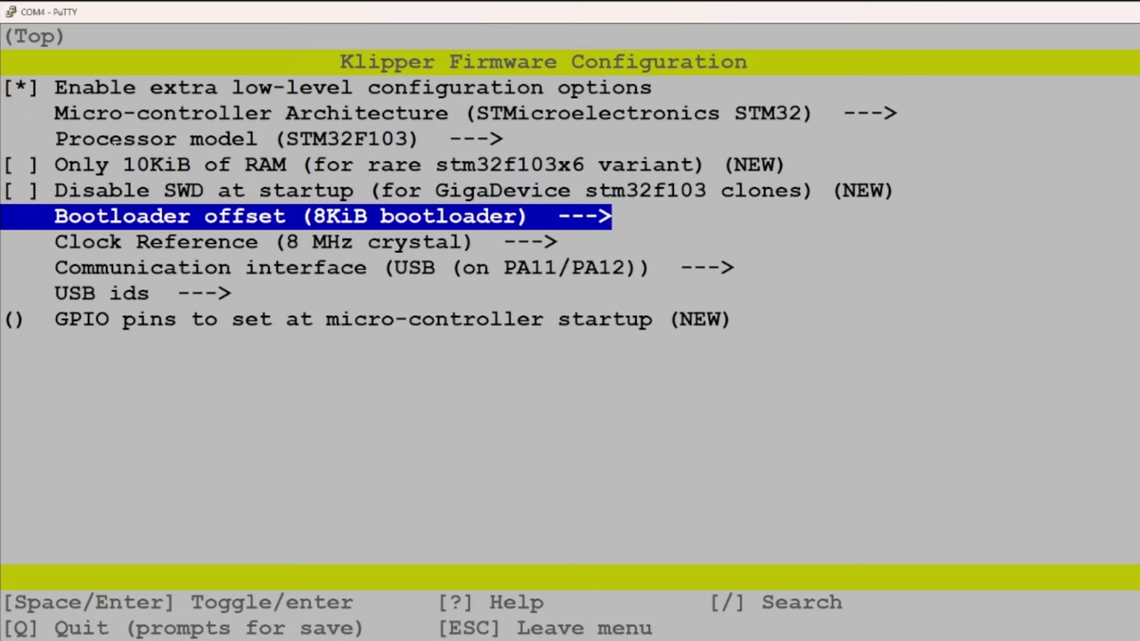
{"action": "key", "text": "Return"}
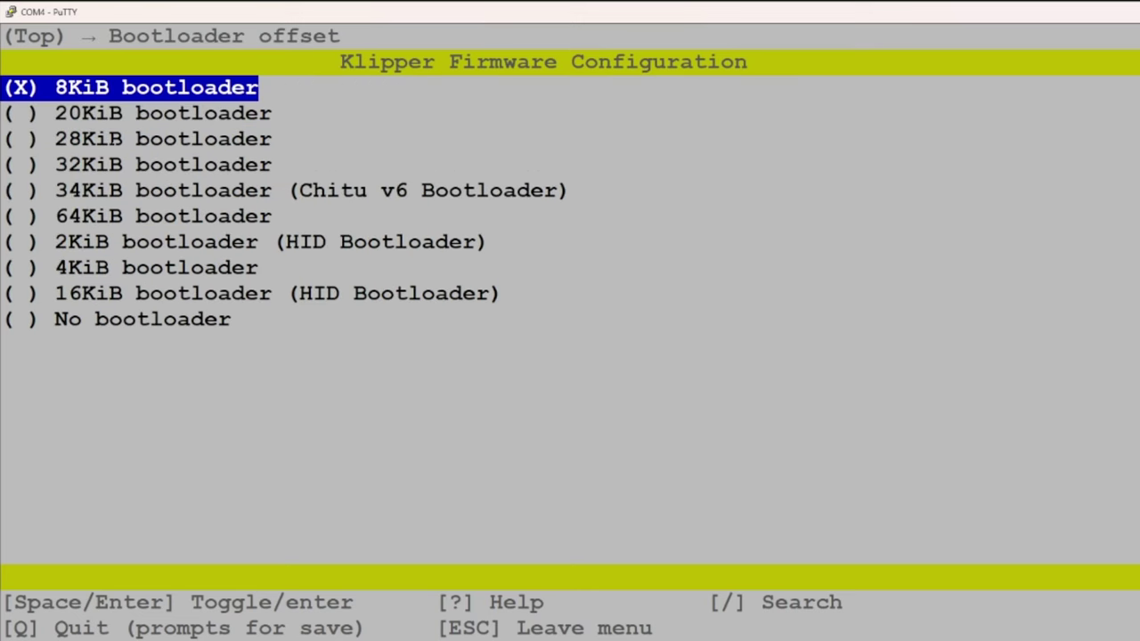
{"action": "key", "text": "Down"}
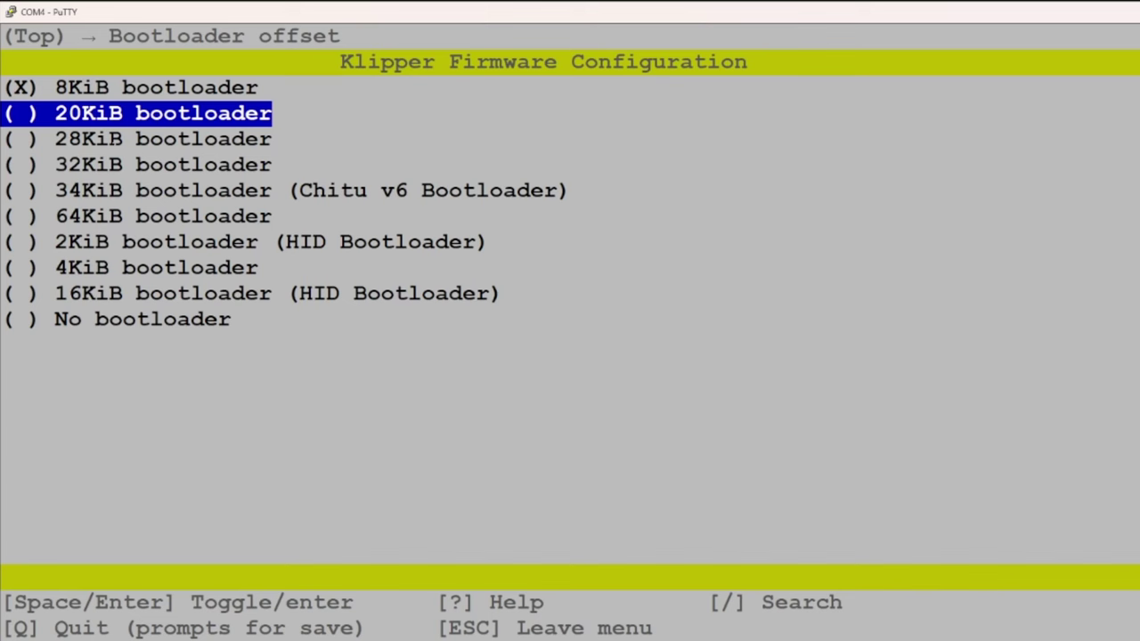
{"action": "key", "text": "Down"}
{"action": "key", "text": "Return"}
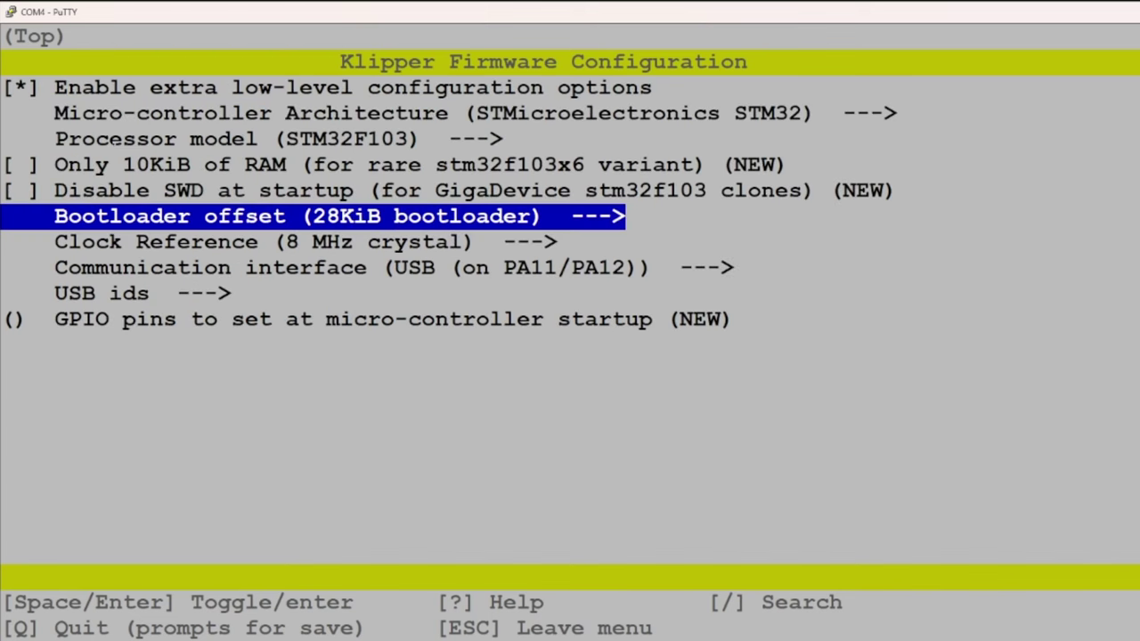
Set the communication interface to serial on USART3 PB11/PB10
{"action": "key", "text": "Down"}
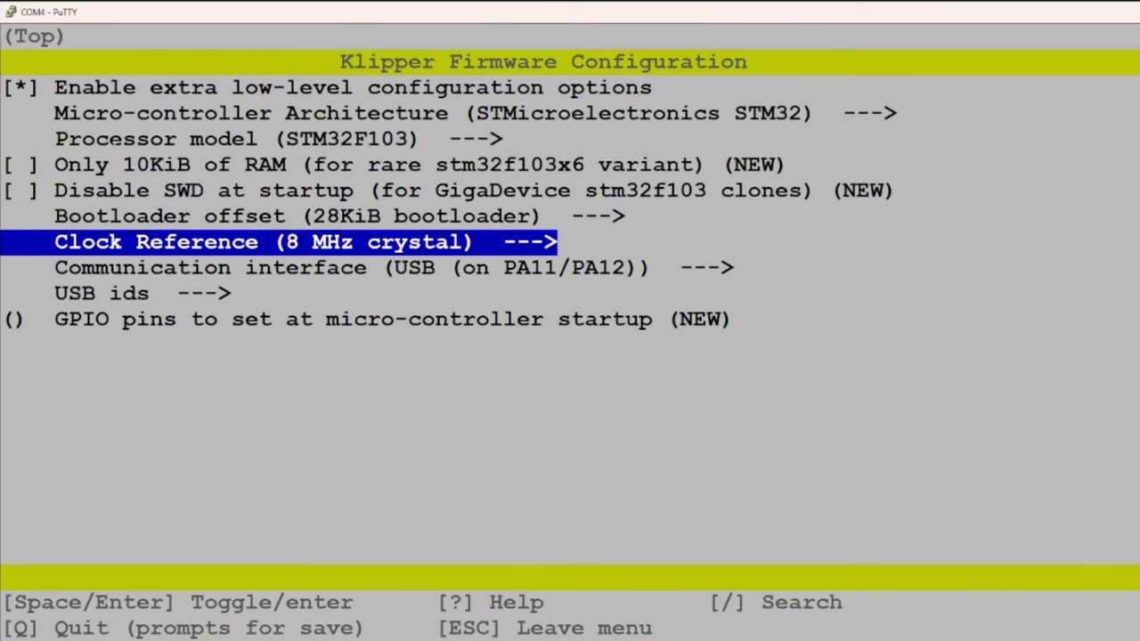
{"action": "key", "text": "Down"}
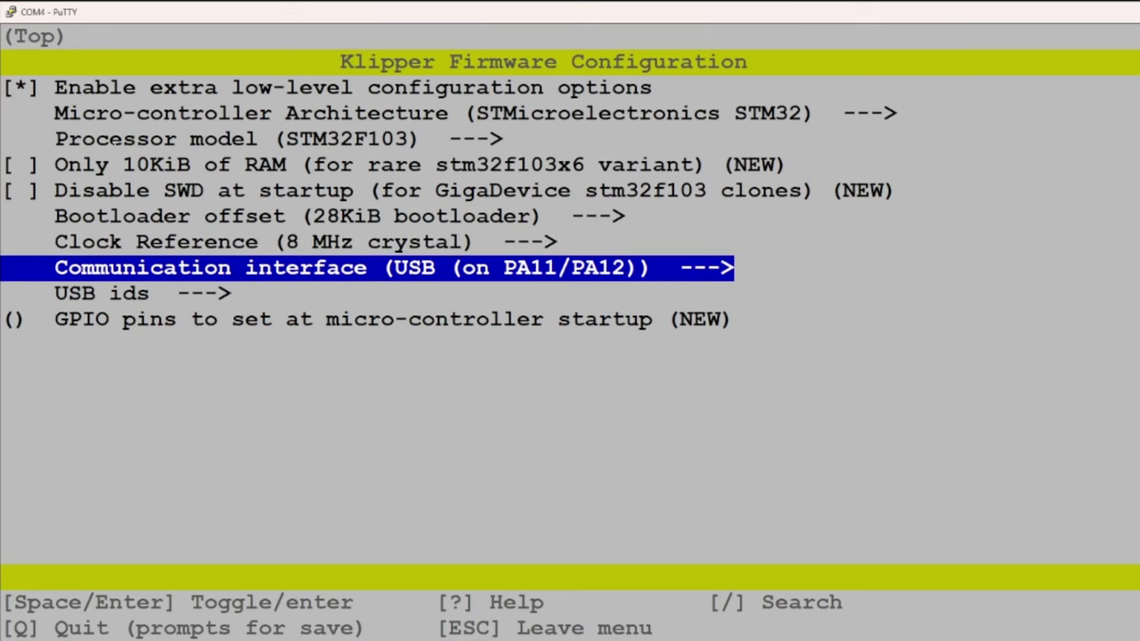
{"action": "key", "text": "Return"}
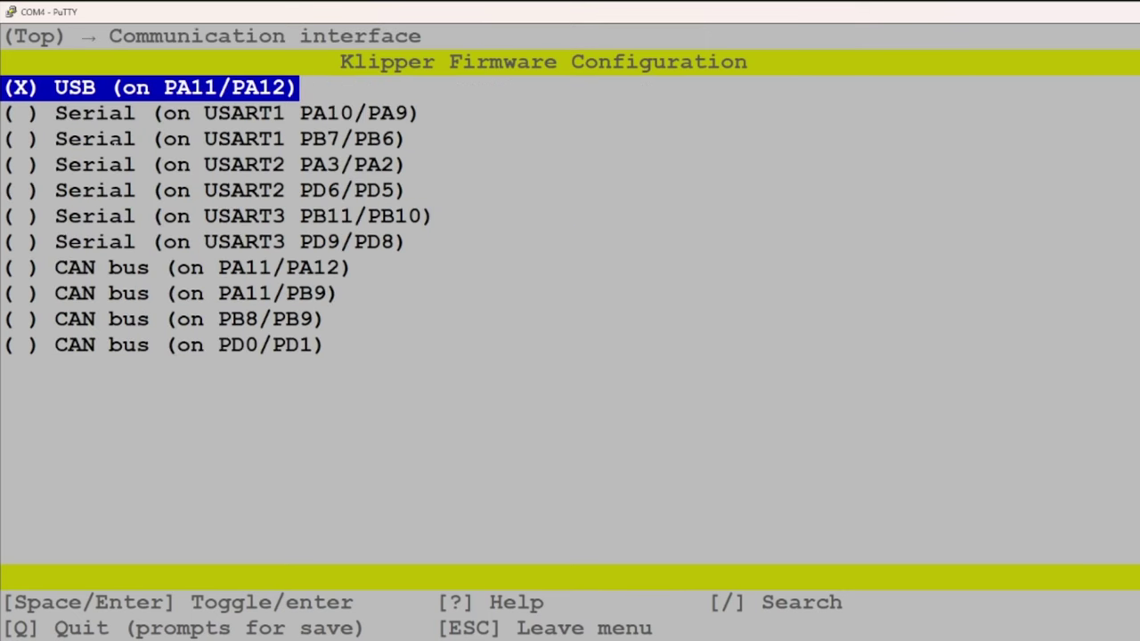
{"action": "key", "text": "Down"}
{"action": "key", "text": "Down"}
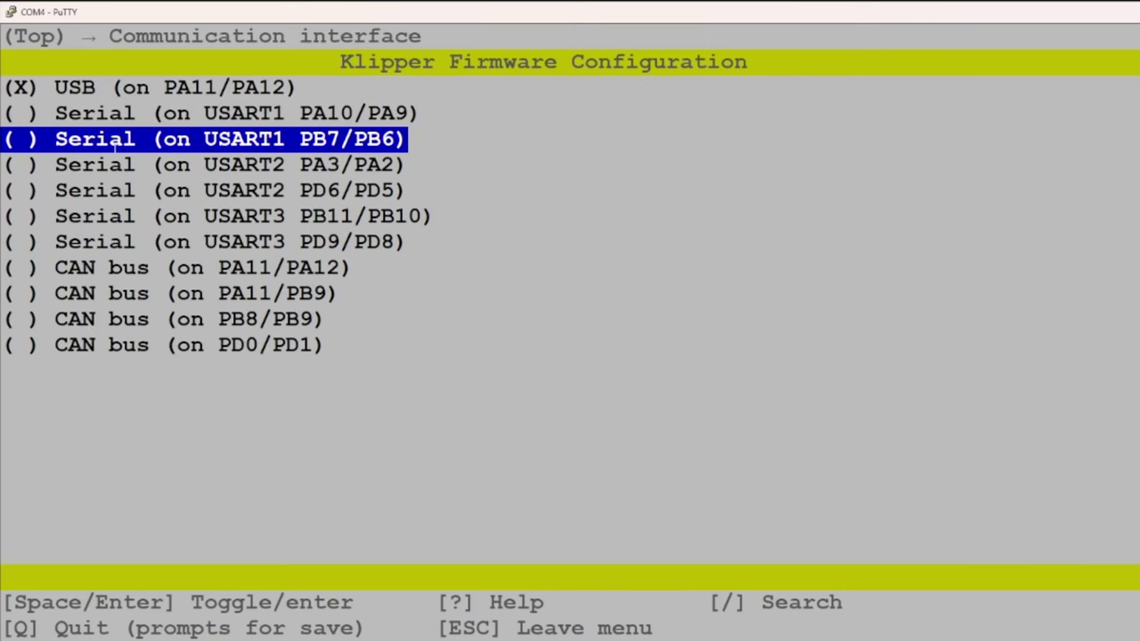
{"action": "key", "text": "Down"}
{"action": "key", "text": "Down"}
{"action": "key", "text": "Down"}
{"action": "key", "text": "Return"}
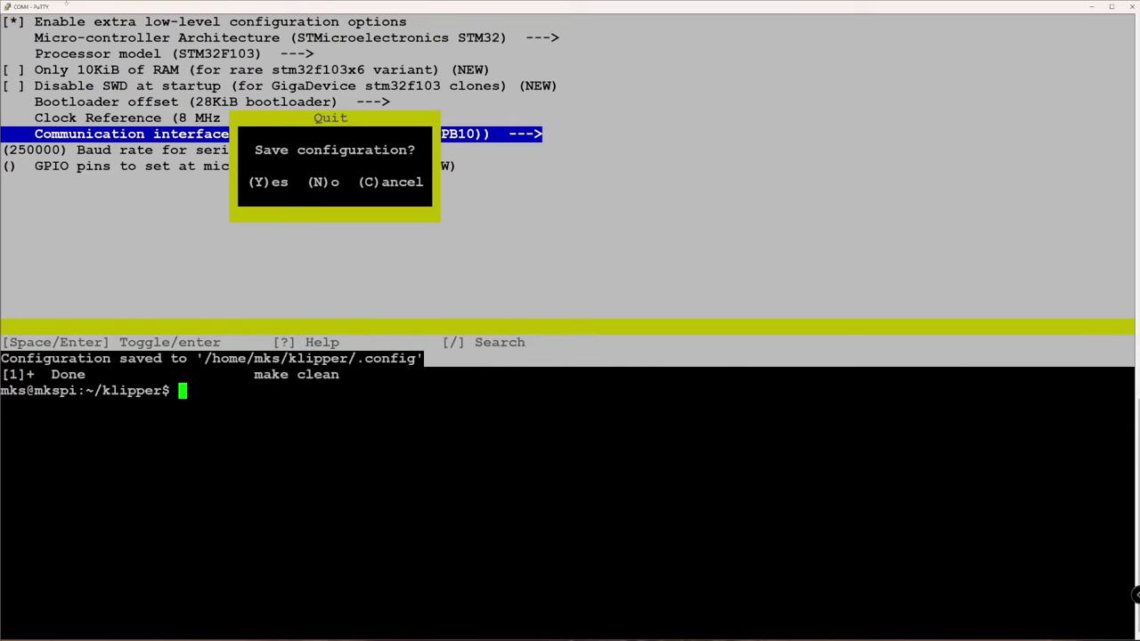
Build the firmware with make, then open the Neptune 2 printer config in less
{"action": "type", "text": "make"}
{"action": "key", "text": "Return"}
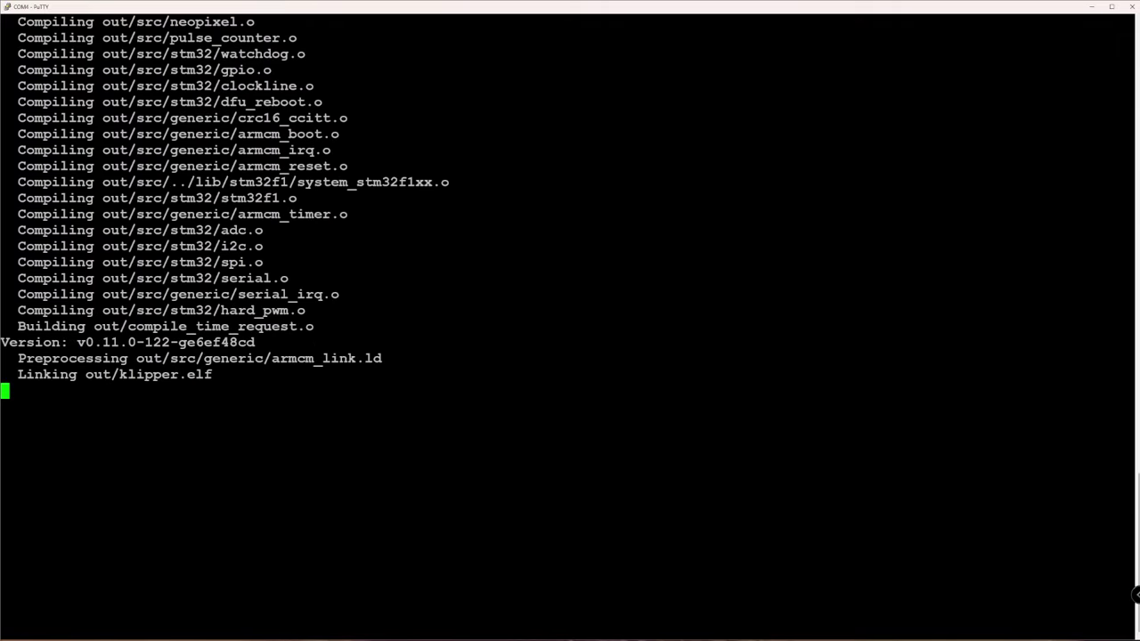
{"action": "type", "text": "less  config/printer-e"}
{"action": "key", "text": "Tab"}
{"action": "key", "text": "Return"}
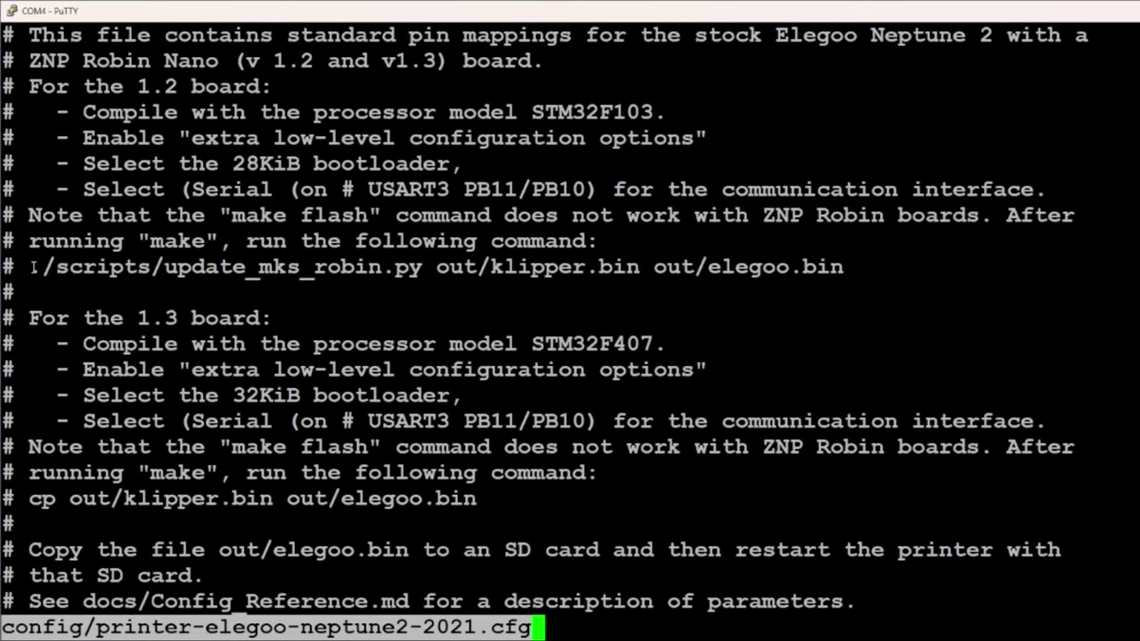
Copy the update_mks_robin.py conversion command from the config and run it
{"action": "left_click_drag", "start_coordinate": [19, 164], "coordinate": [225, 163]}
{"action": "left_click_drag", "start_coordinate": [354, 266], "coordinate": [844, 266]}
{"action": "key", "text": "q"}
{"action": "right_click", "coordinate": [282, 629]}
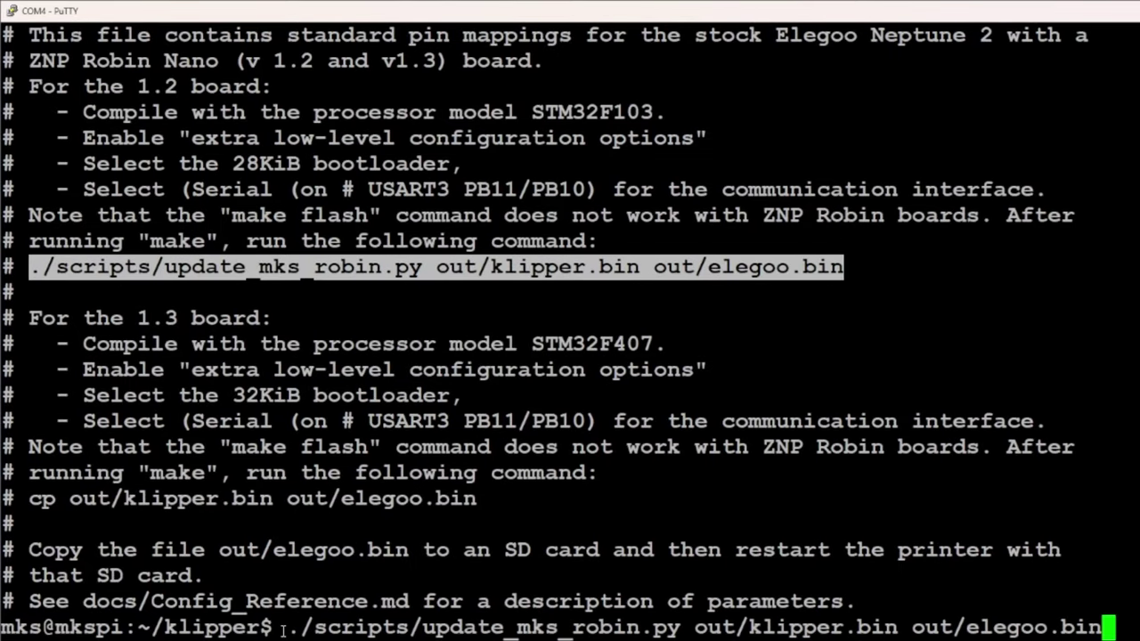
{"action": "key", "text": "Return"}
List the out folder and copy the name elegoo.bin
{"action": "type", "text": "ls out"}
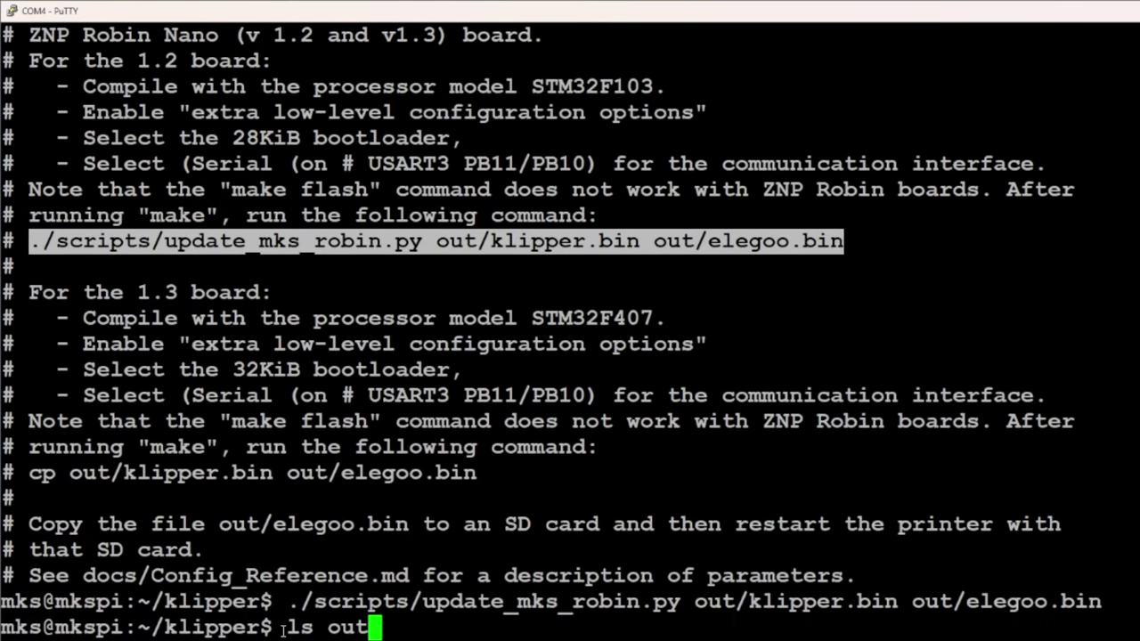
{"action": "key", "text": "Return"}
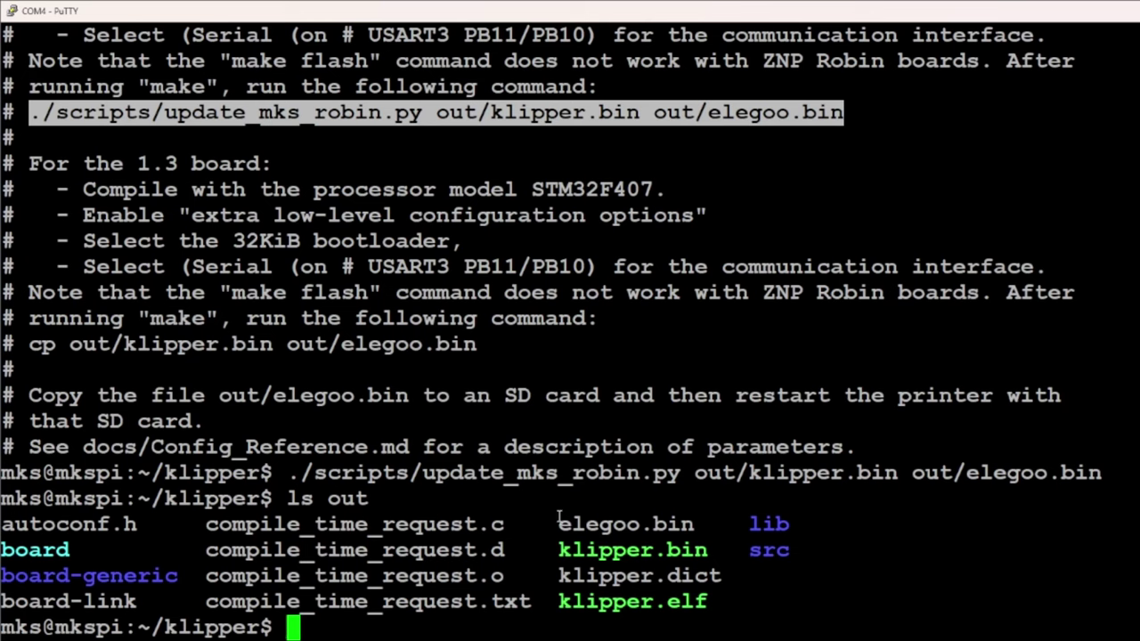
{"action": "left_click_drag", "start_coordinate": [560, 518], "coordinate": [698, 516]}
{"action": "key", "text": "alt+Tab"}
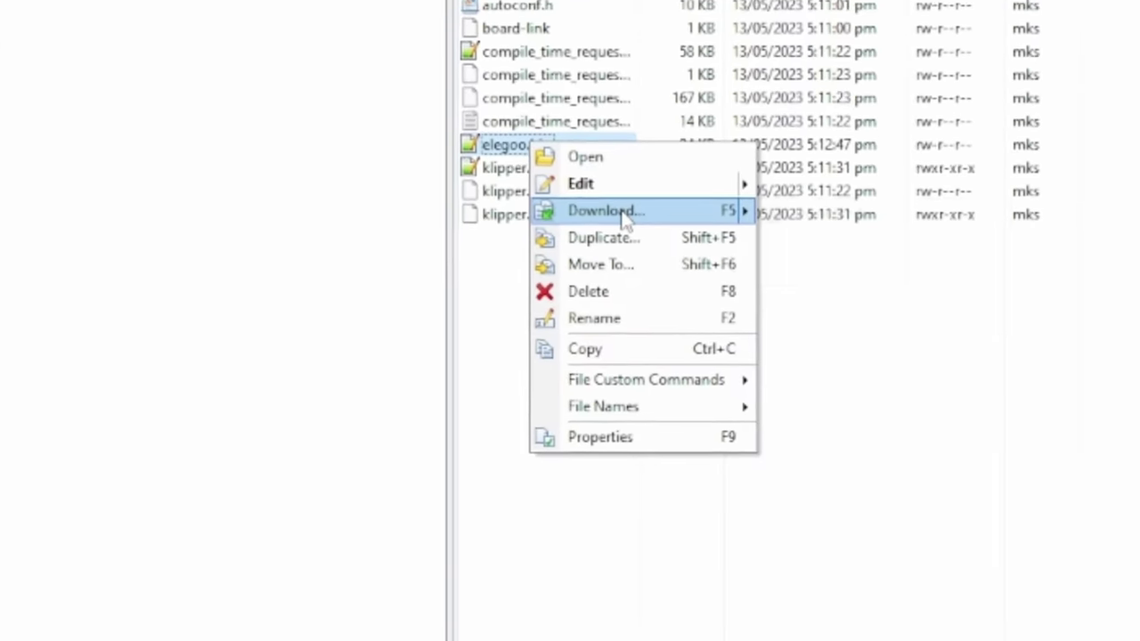
Locate the MKSPi's /home/mks/klipper folder beside the local folder in WinSCP
{"action": "mouse_move", "coordinate": [633, 213]}
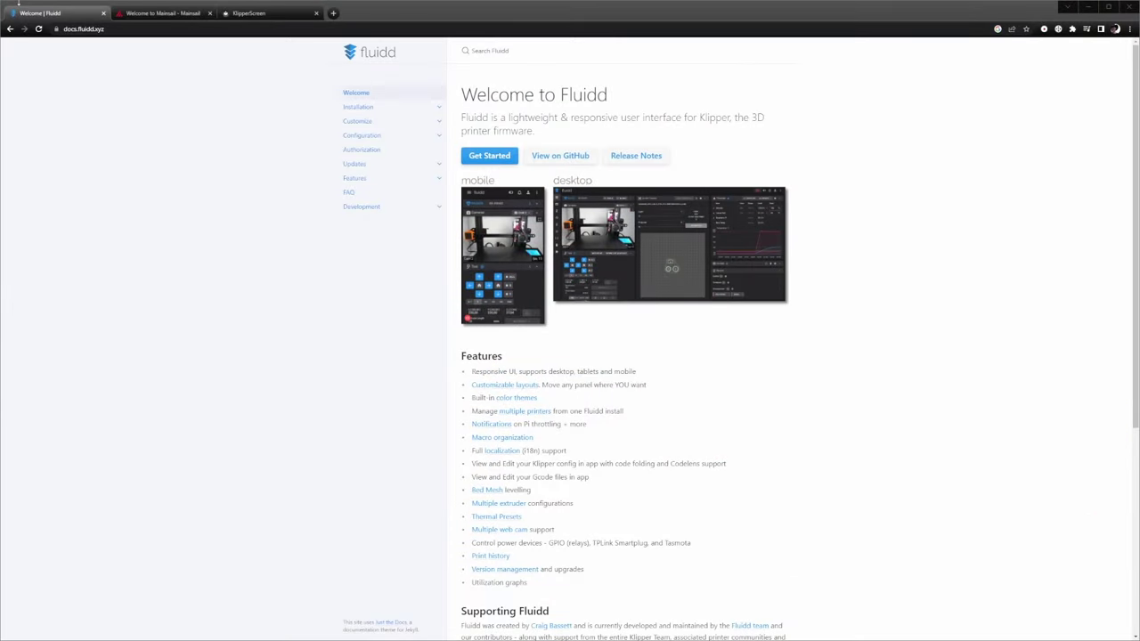
Review the Mainsail and KlipperScreen documentation tabs, then open a link in a new tab
{"action": "left_click", "coordinate": [170, 13]}
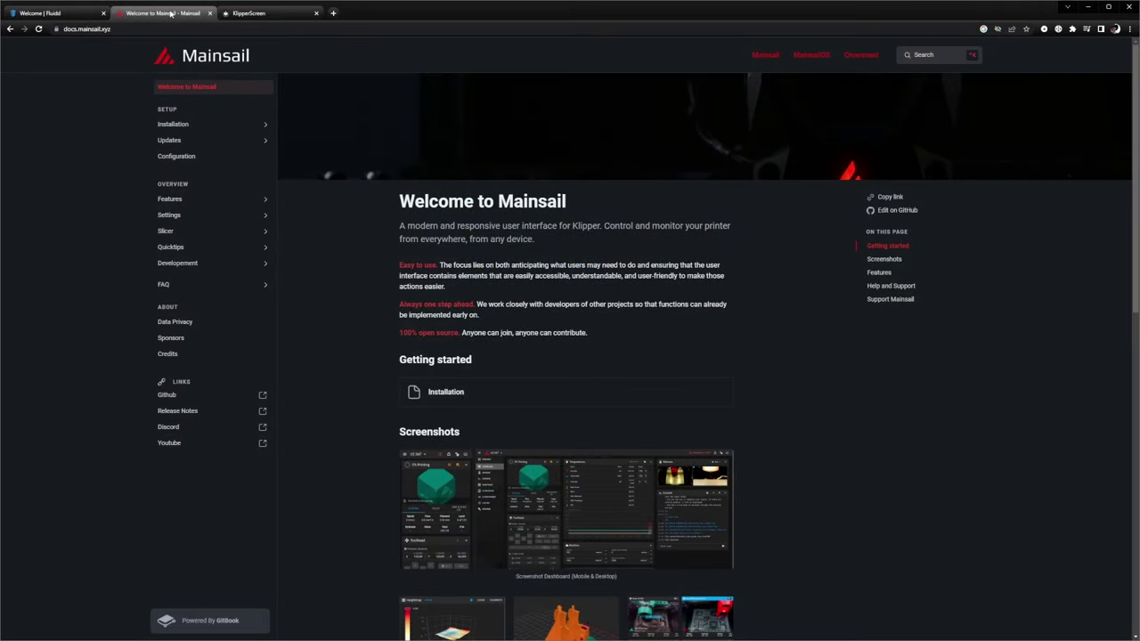
{"action": "left_click", "coordinate": [256, 13]}
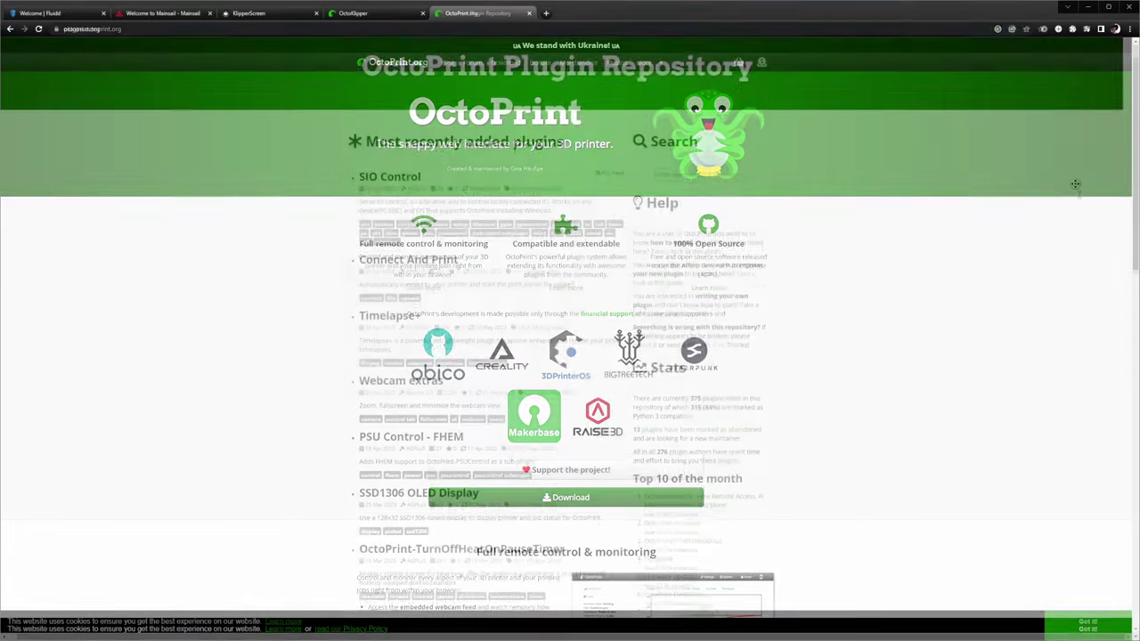
{"action": "middle_click", "coordinate": [1075, 184]}
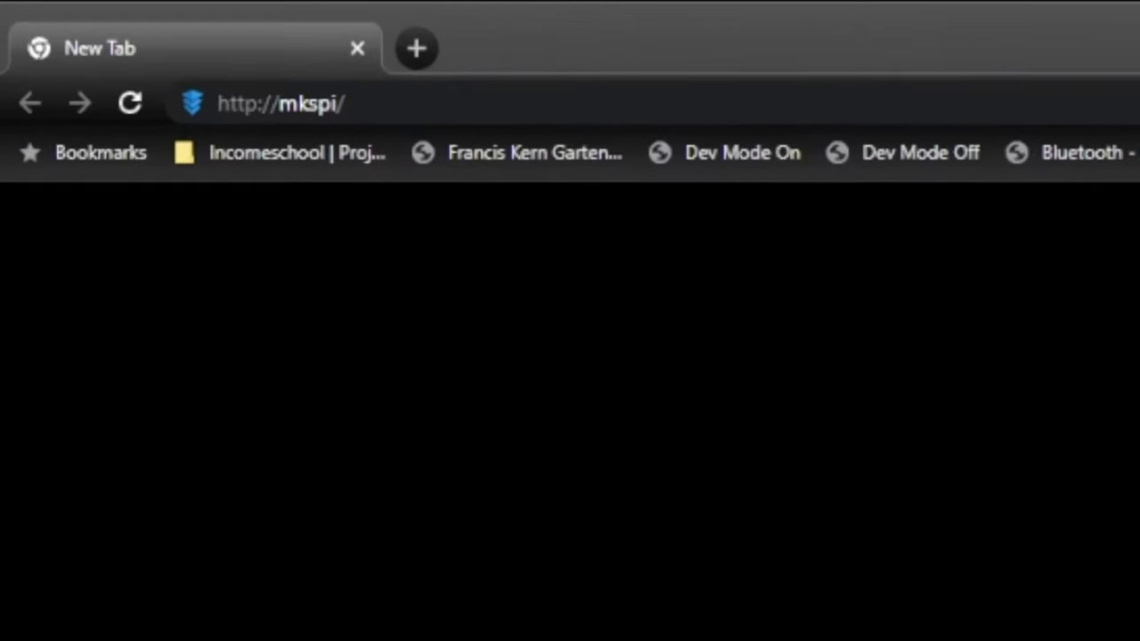
{"action": "left_click", "coordinate": [454, 107]}
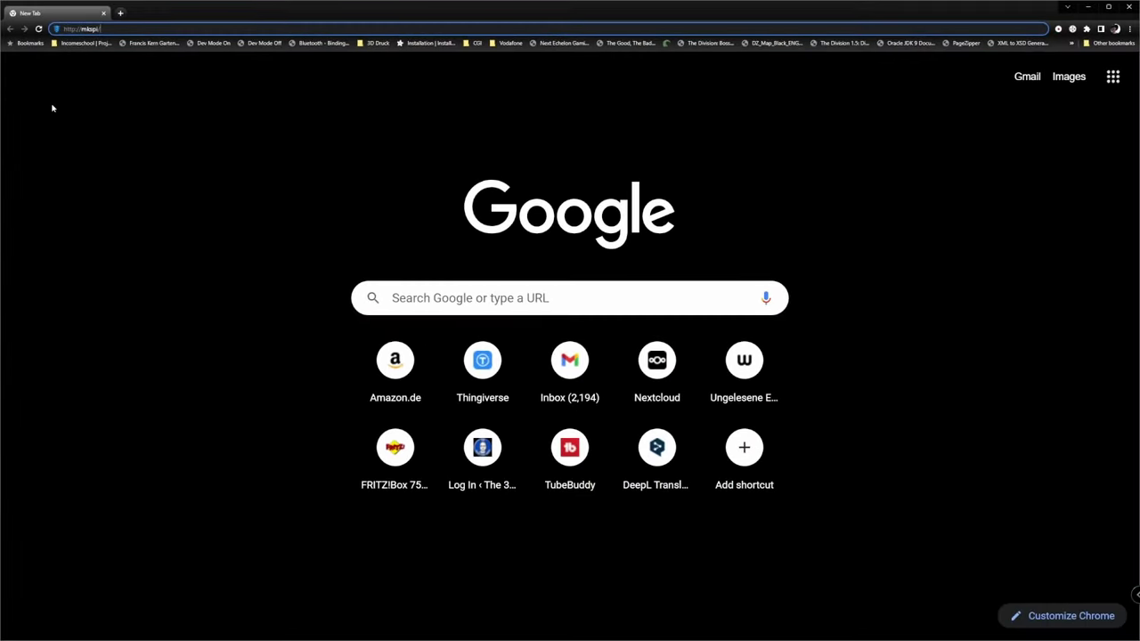
{"action": "key", "text": "Return"}
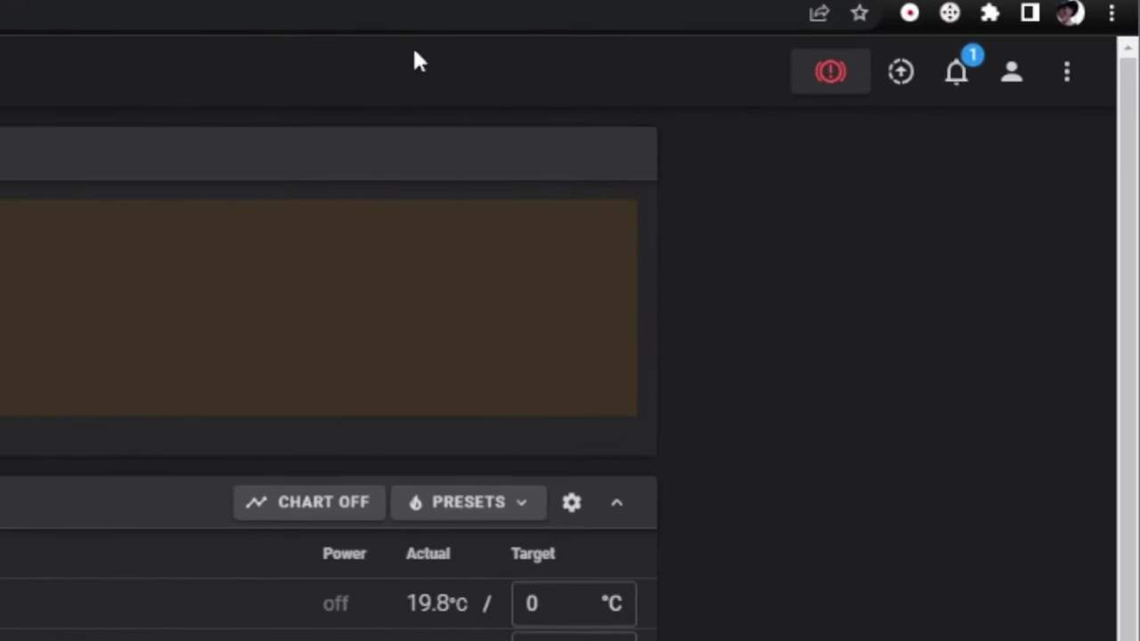
{"action": "left_click", "coordinate": [956, 71]}
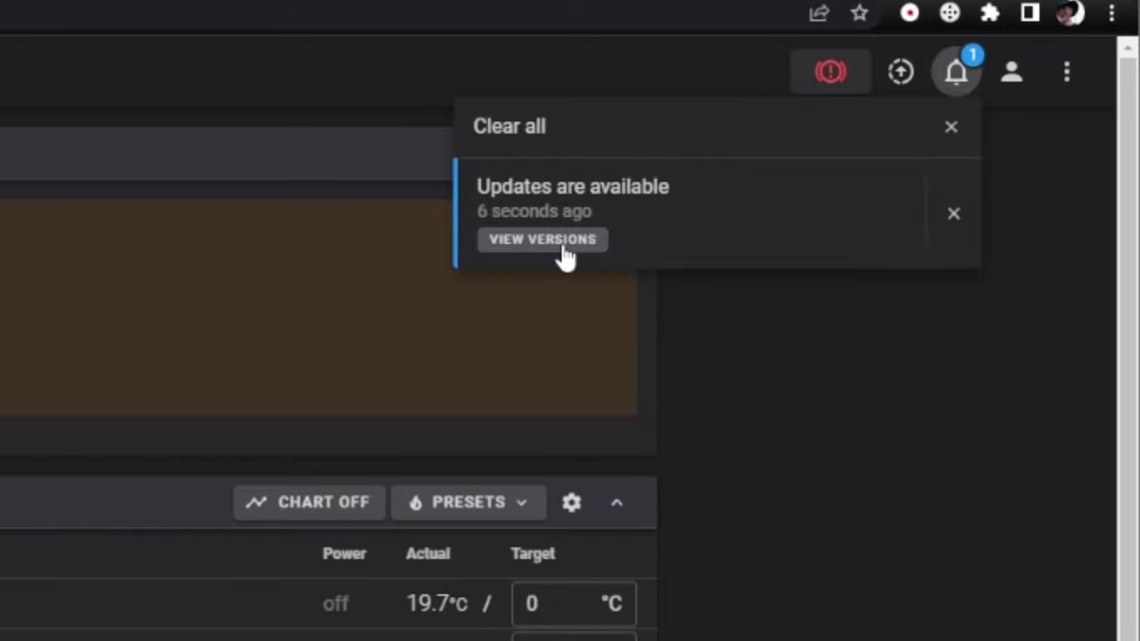
{"action": "left_click", "coordinate": [562, 247]}
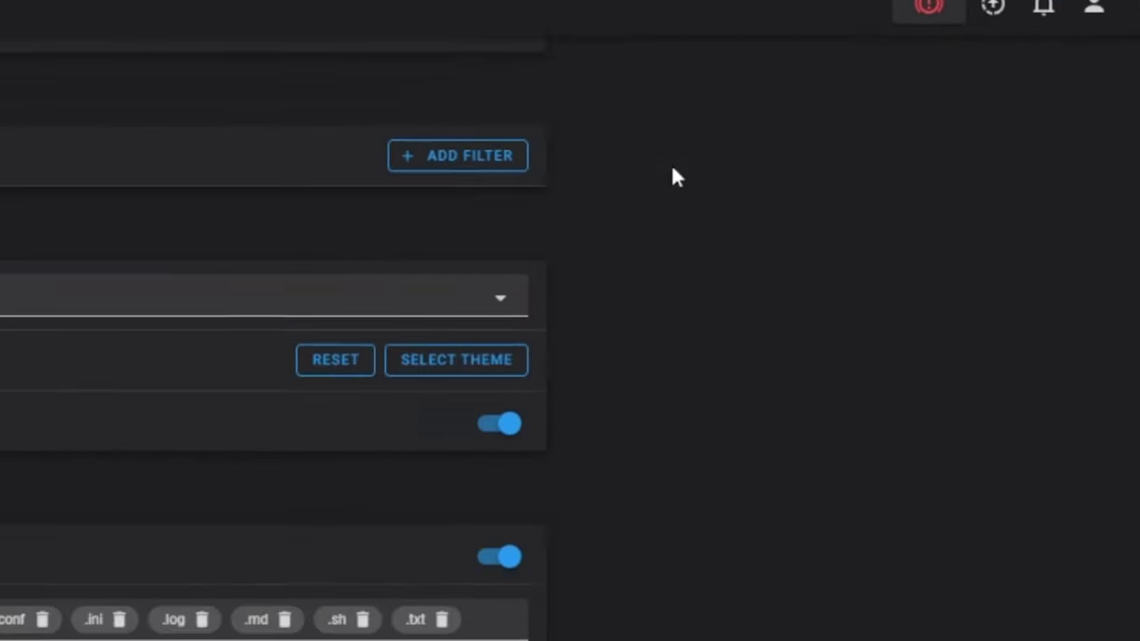
{"action": "left_click", "coordinate": [527, 604]}
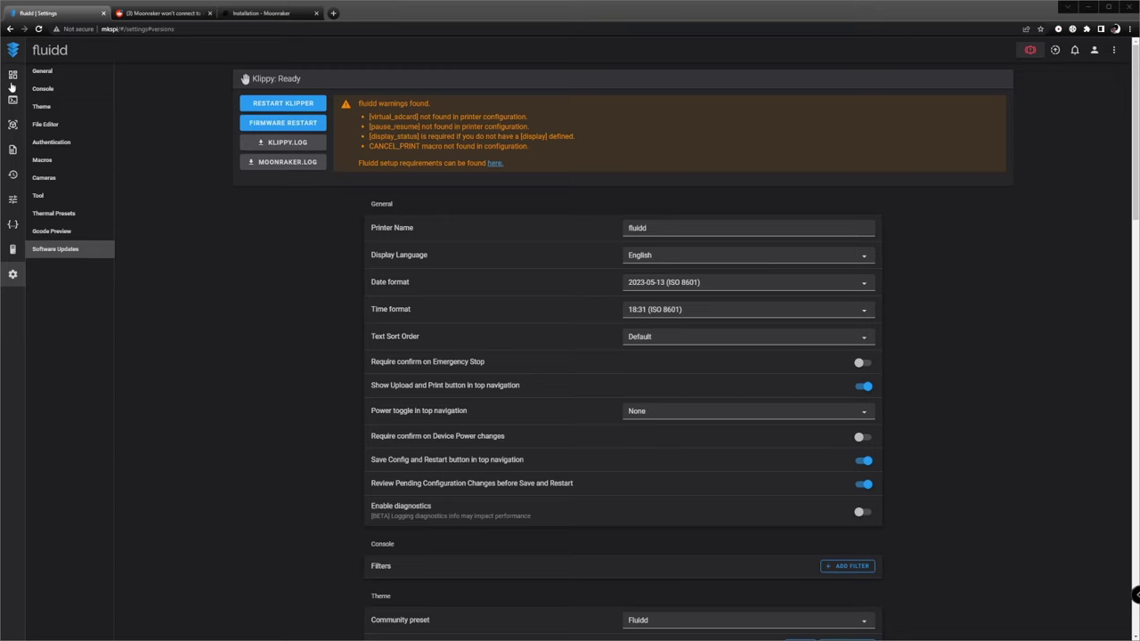
Scroll the Reddit Moonraker thread down to the Klipper restore commands and select them
{"action": "left_click", "coordinate": [161, 13]}
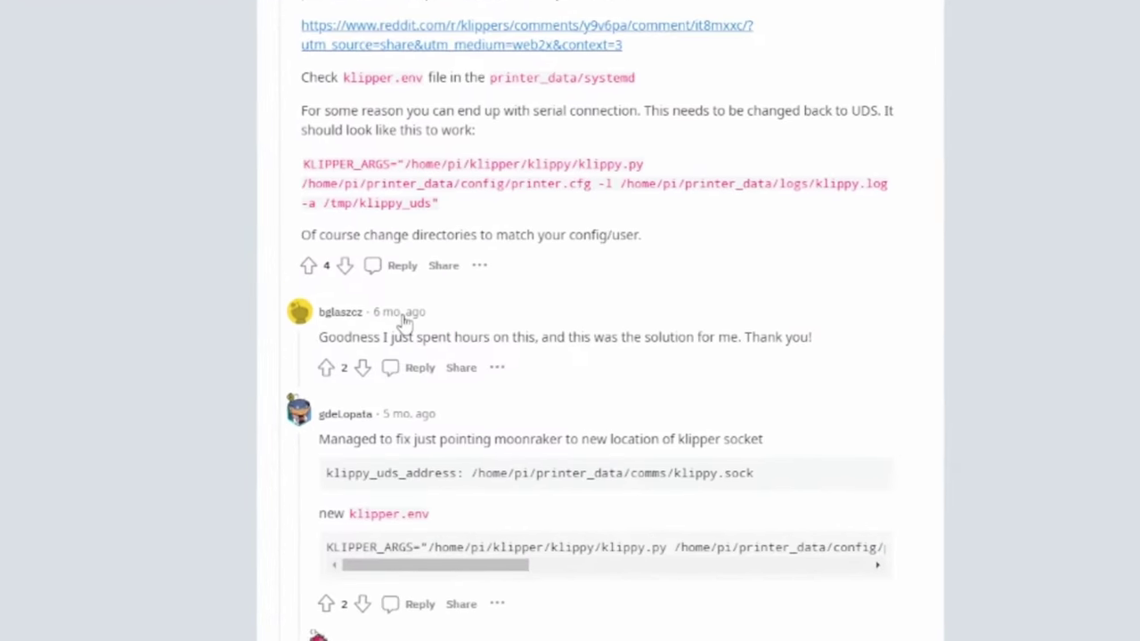
{"action": "scroll", "coordinate": [391, 436], "scroll_direction": "down", "scroll_amount": 3}
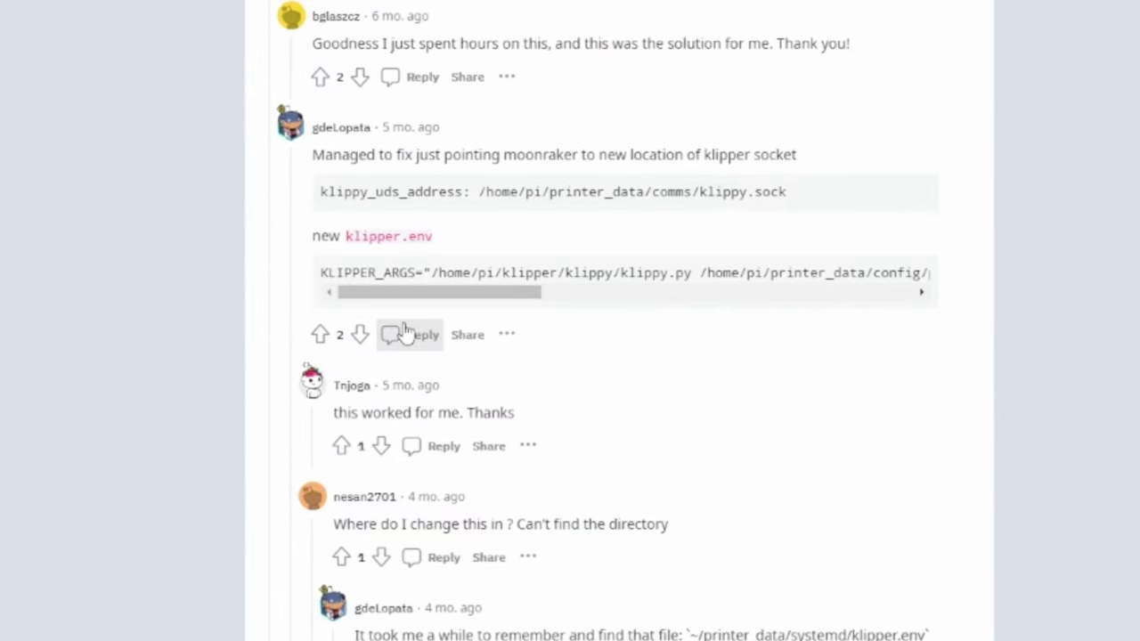
{"action": "scroll", "coordinate": [405, 331], "scroll_direction": "down", "scroll_amount": 2}
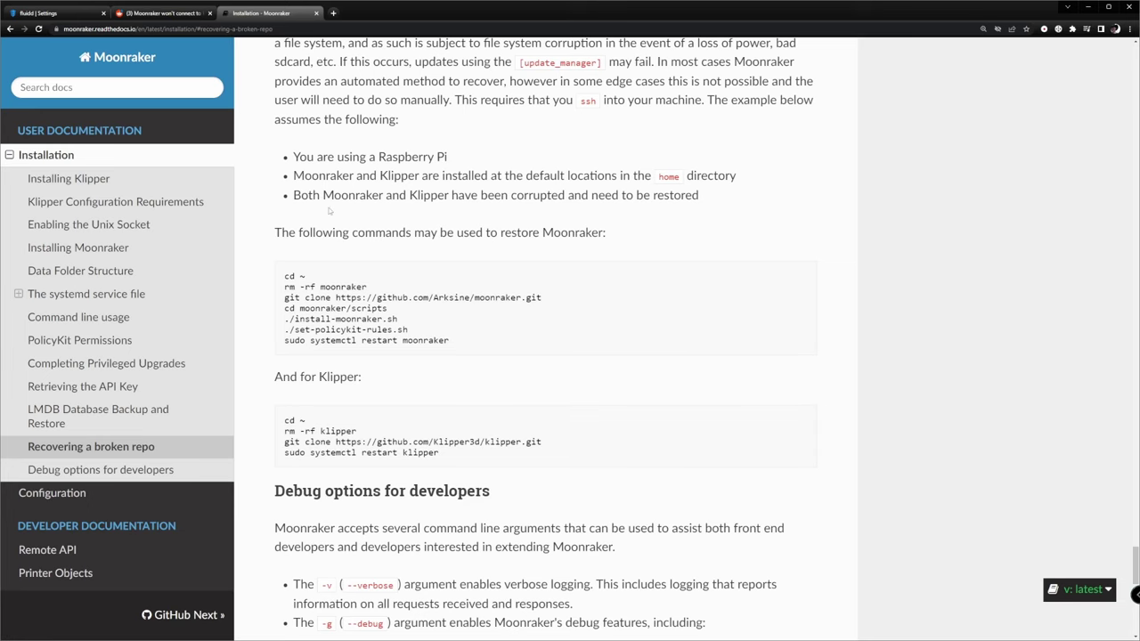
{"action": "scroll", "coordinate": [318, 231], "scroll_direction": "down", "scroll_amount": 1}
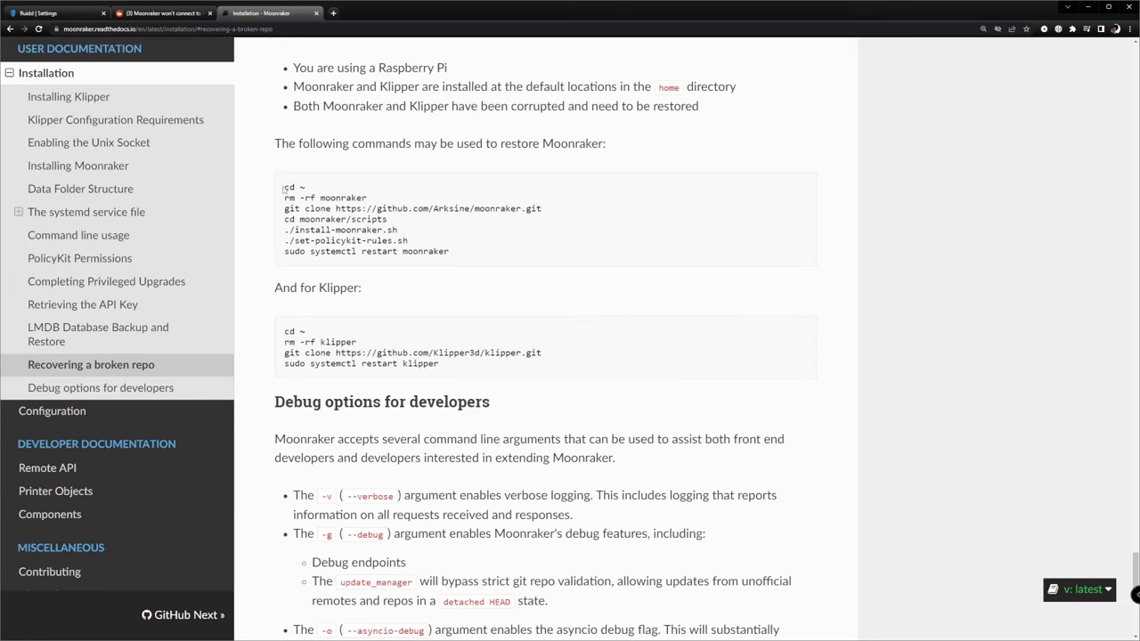
{"action": "left_click_drag", "start_coordinate": [284, 187], "coordinate": [288, 288]}
{"action": "left_click_drag", "start_coordinate": [284, 331], "coordinate": [270, 351]}
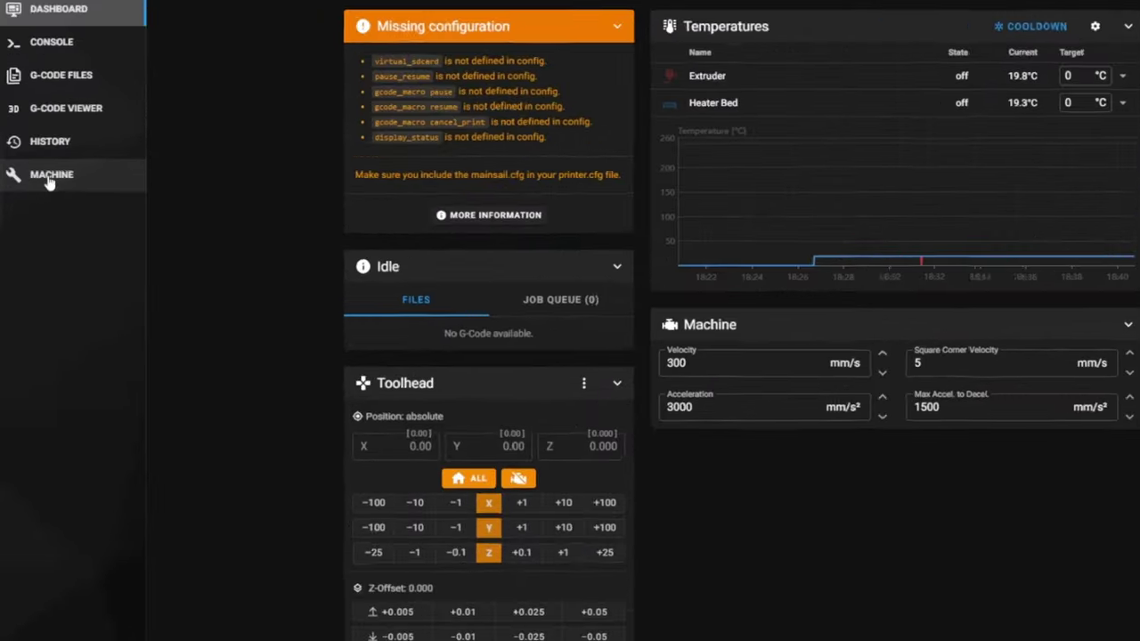
Add [include mainsail.cfg] to printer.cfg on the Machine page and save it
{"action": "left_click", "coordinate": [50, 179]}
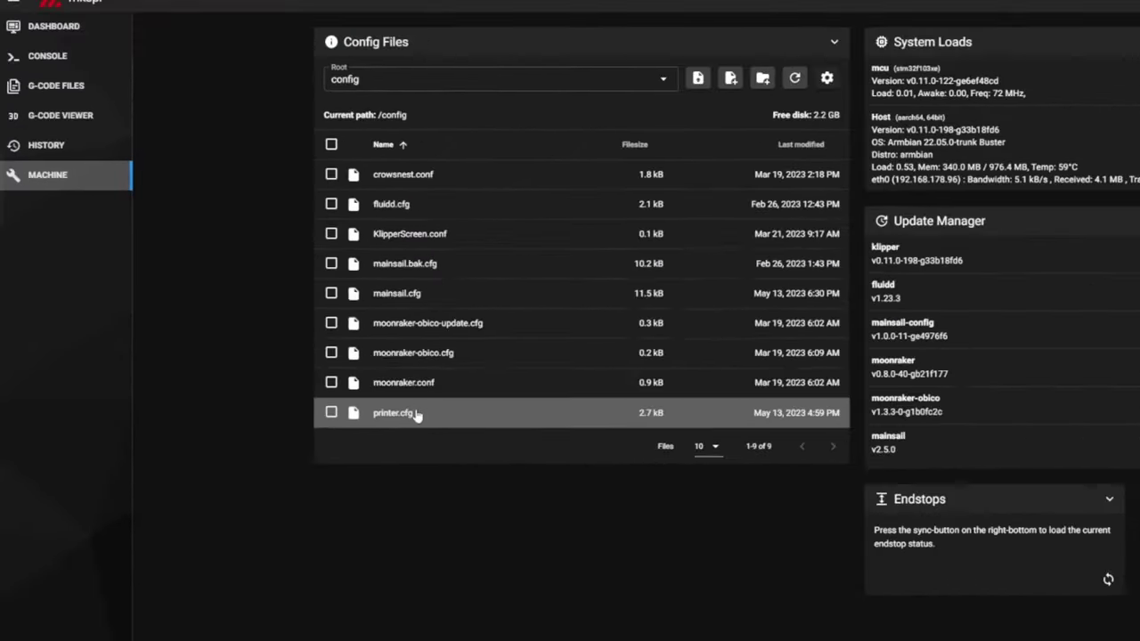
{"action": "left_click", "coordinate": [523, 493]}
{"action": "type", "text": "[include mainsail.cfg"}
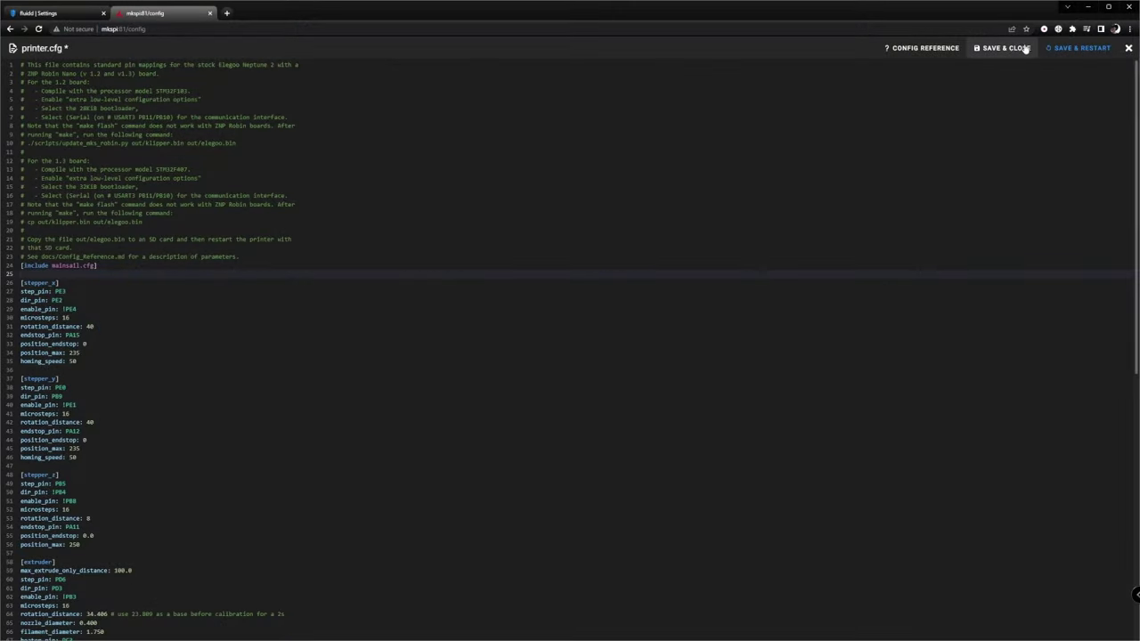
{"action": "left_click", "coordinate": [1029, 49]}
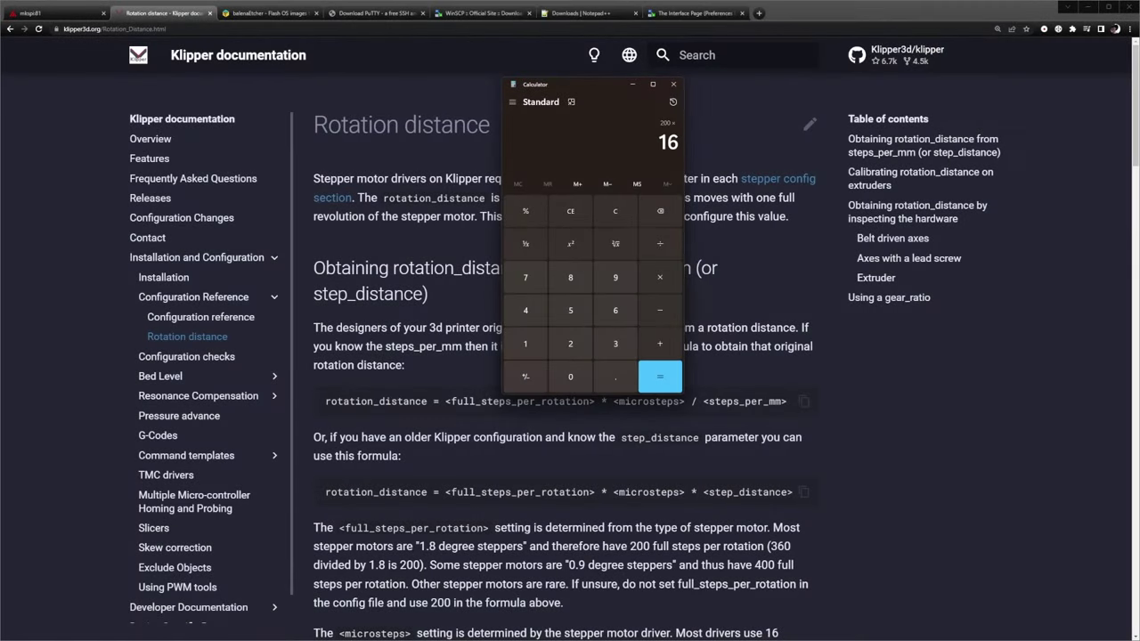
Divide 3200 by 134 in the calculator, giving about 23.88 for rotation distance
{"action": "type", "text": "134"}
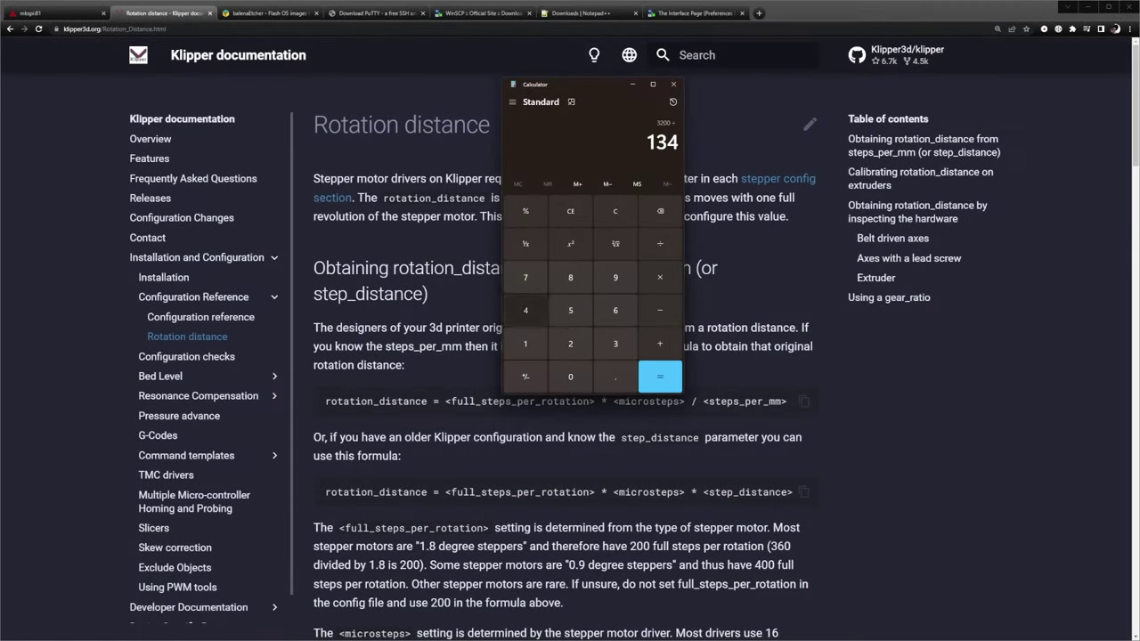
{"action": "key", "text": "Return"}
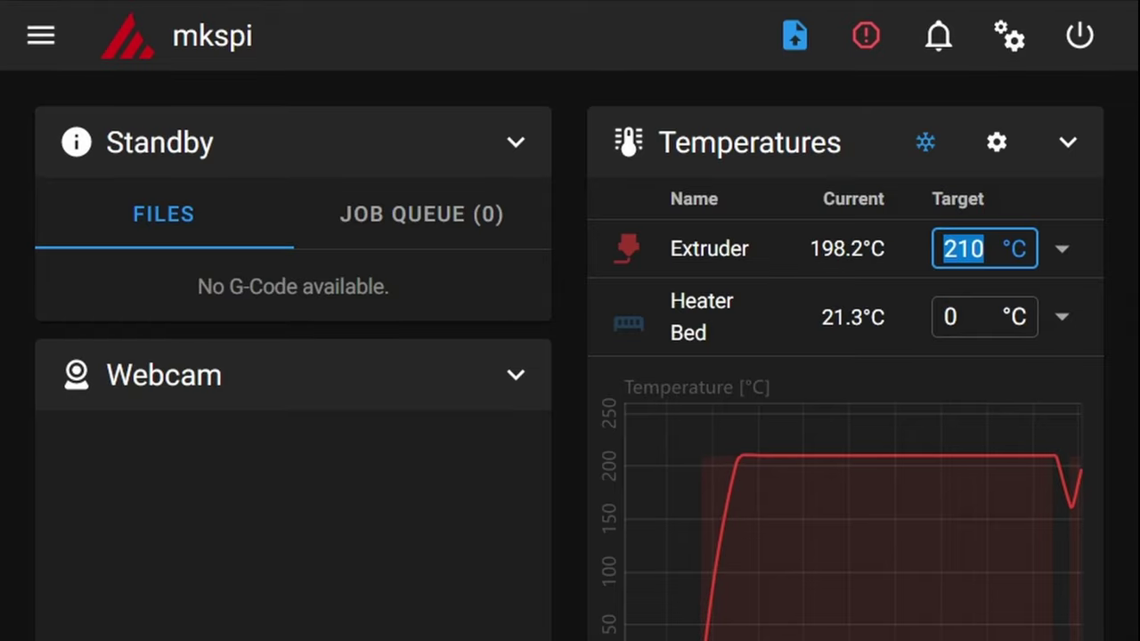
Send G91 from the Mainsail console to switch the printer to relative moves
{"action": "left_click", "coordinate": [41, 35]}
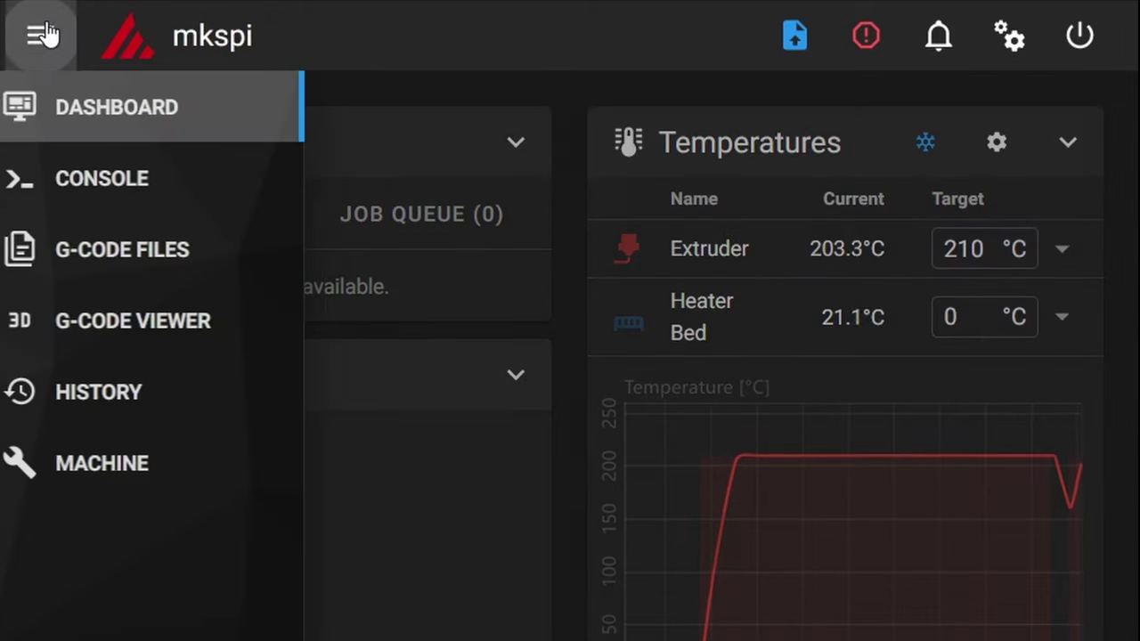
{"action": "left_click", "coordinate": [127, 173]}
{"action": "left_click", "coordinate": [170, 138]}
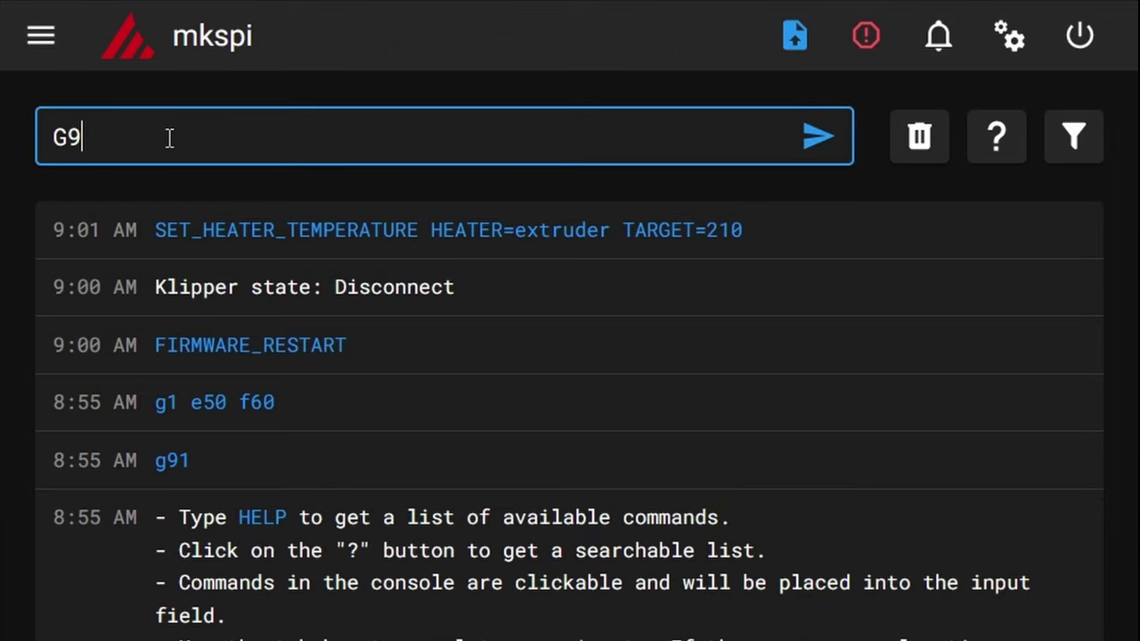
{"action": "key", "text": "Return"}
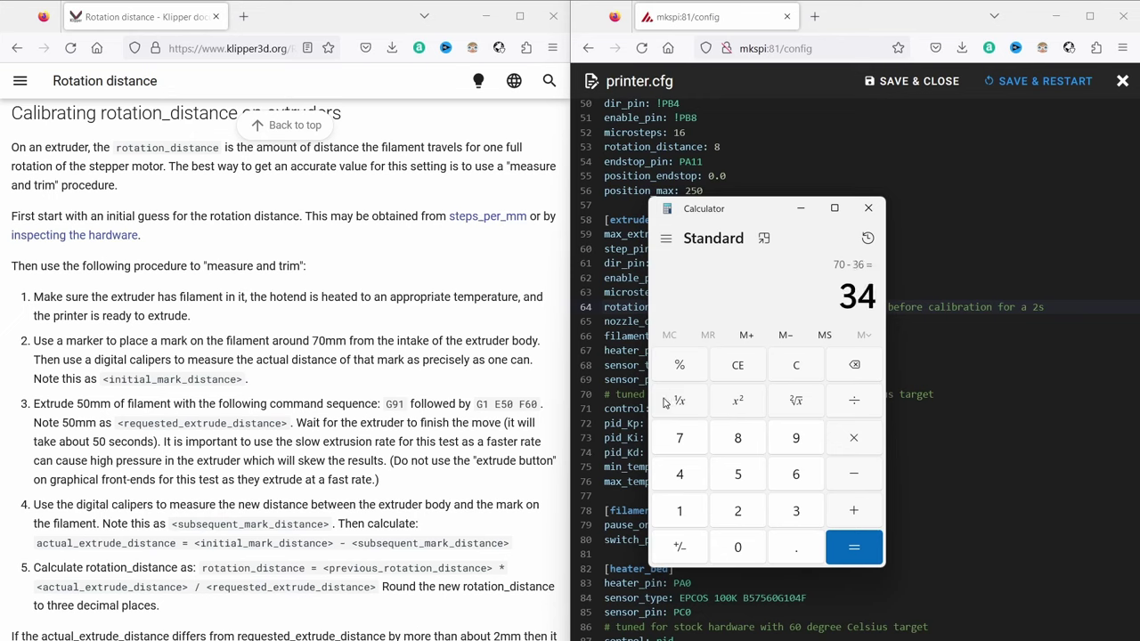
Compute the new rotation distance in Calculator: 34.406 × 34 ÷ 50 = 23.39608
{"action": "left_click", "coordinate": [798, 367]}
{"action": "type", "text": "34.406 × "}
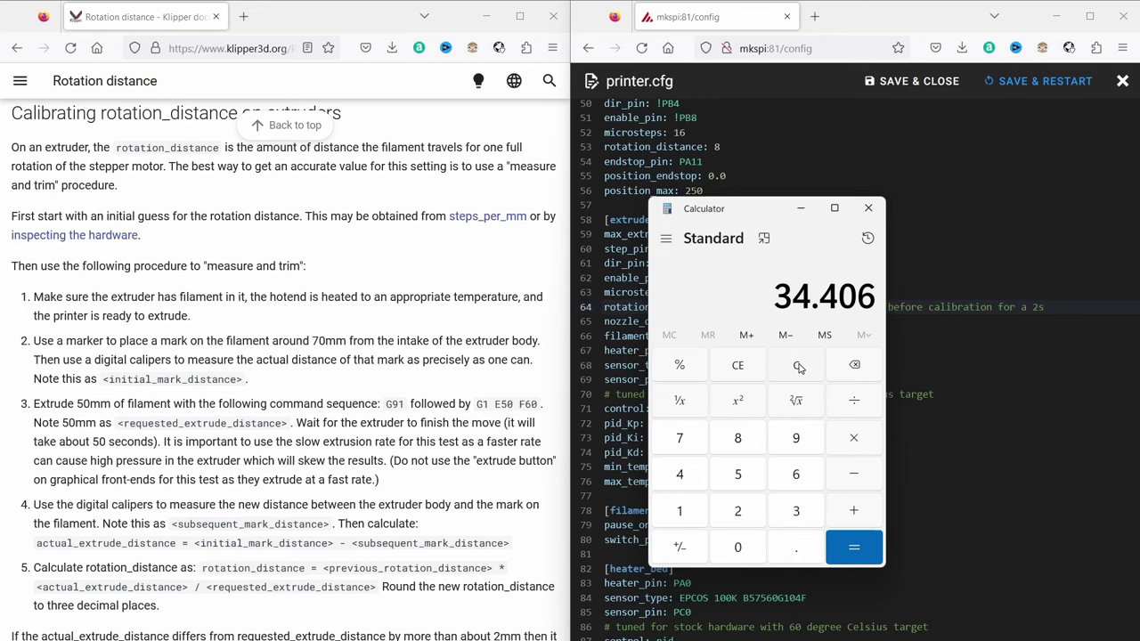
{"action": "type", "text": "34"}
{"action": "key", "text": "Return"}
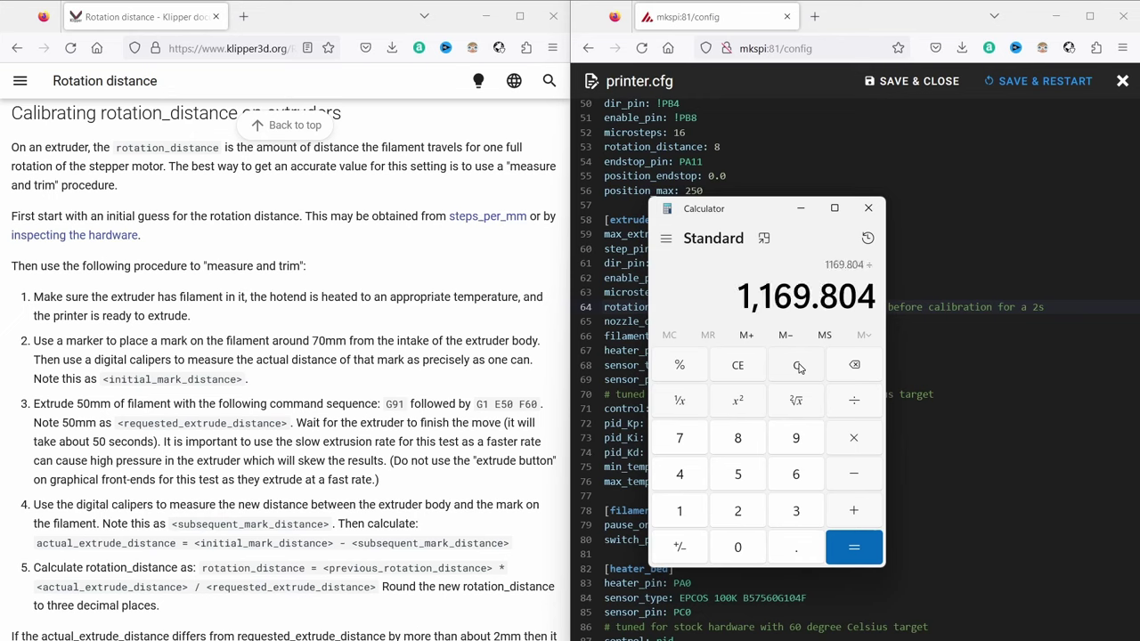
{"action": "type", "text": "50"}
{"action": "key", "text": "Return"}
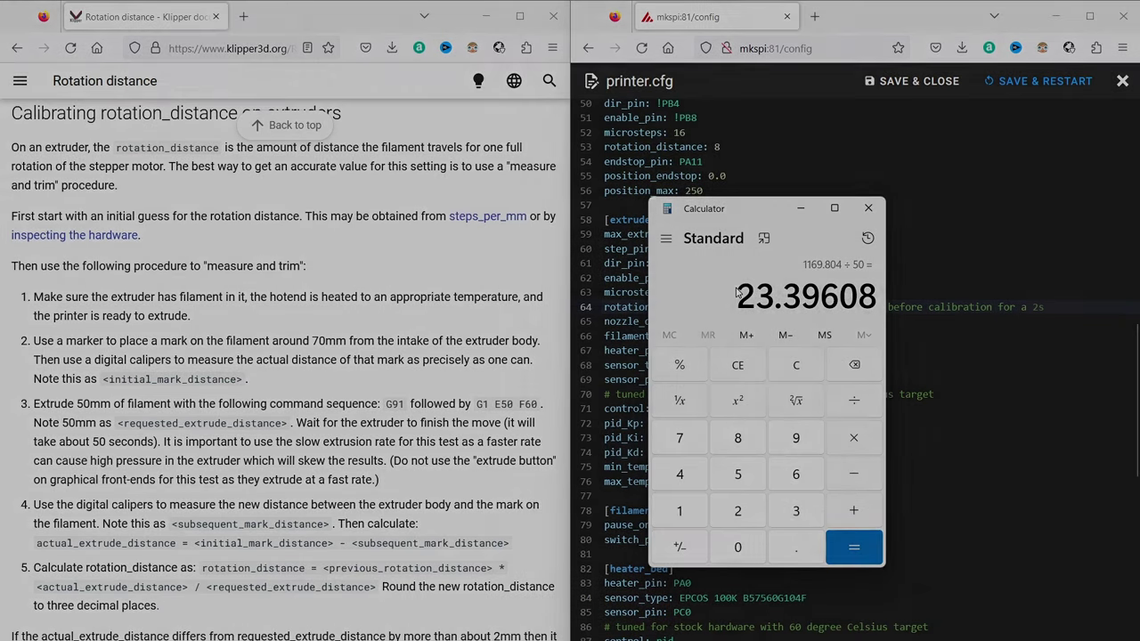
Set rotation_distance on line 64 to 23.396, keep 34.406 as a comment, and save with restart
{"action": "left_click", "coordinate": [714, 307]}
{"action": "type", "text": "23.39608"}
{"action": "type", "text": "#"}
{"action": "left_click", "coordinate": [357, 303]}
{"action": "key", "text": "Delete"}
{"action": "key", "text": "Delete"}
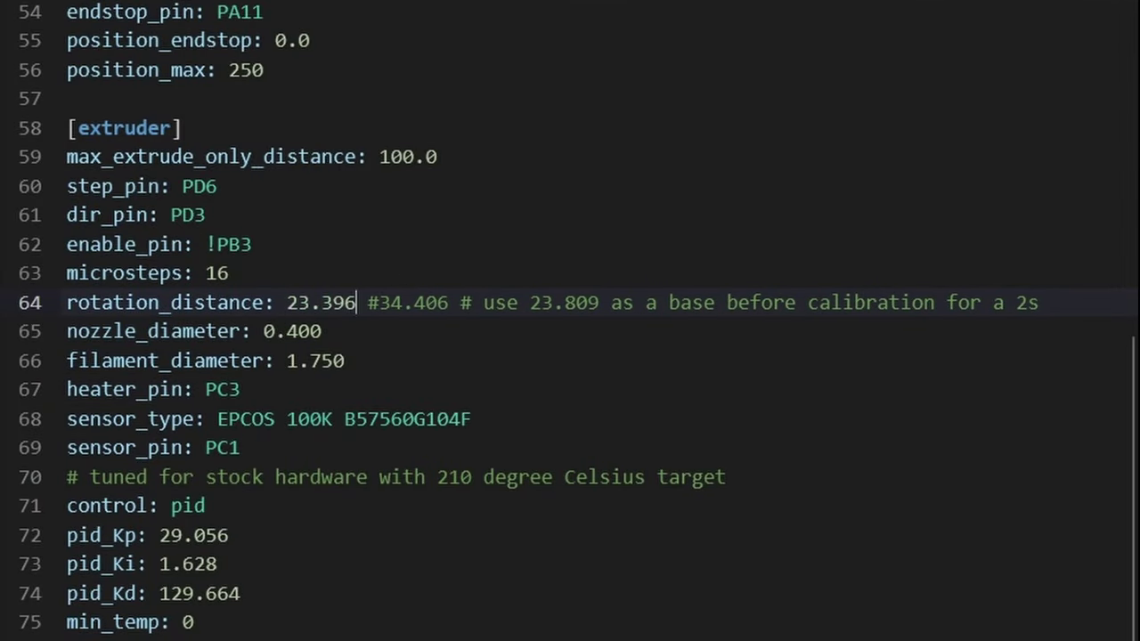
{"action": "left_click", "coordinate": [832, 87]}
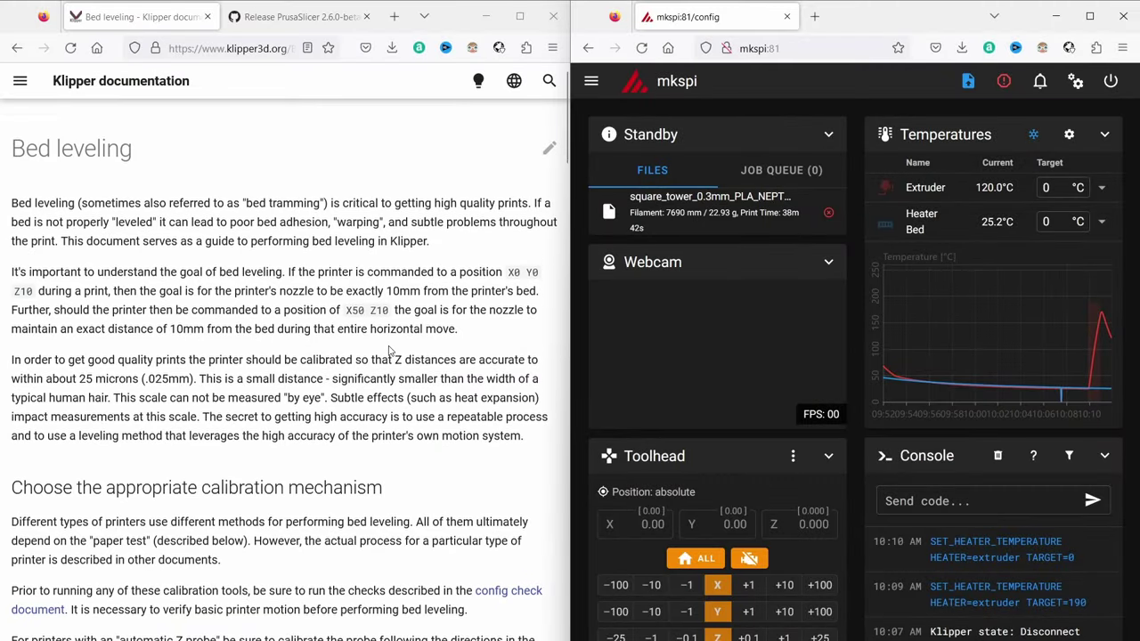
Scroll the Klipper Bed leveling guide down to 'The paper test' section
{"action": "scroll", "coordinate": [390, 347], "scroll_direction": "down", "scroll_amount": 2}
{"action": "scroll", "coordinate": [390, 348], "scroll_direction": "down", "scroll_amount": 4}
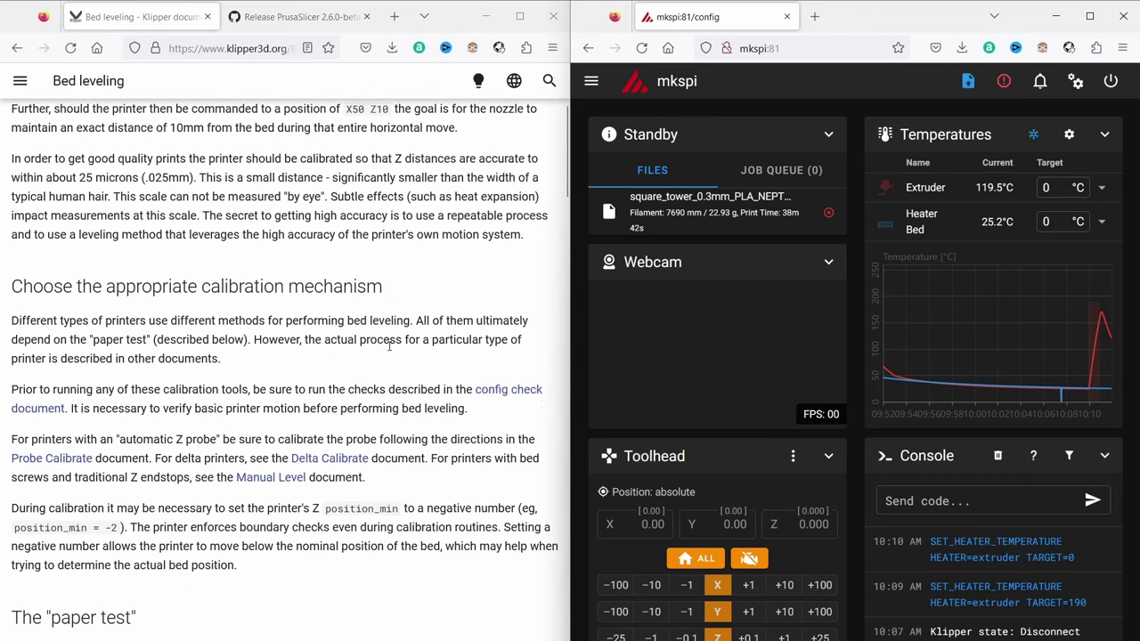
{"action": "scroll", "coordinate": [389, 346], "scroll_direction": "down", "scroll_amount": 2}
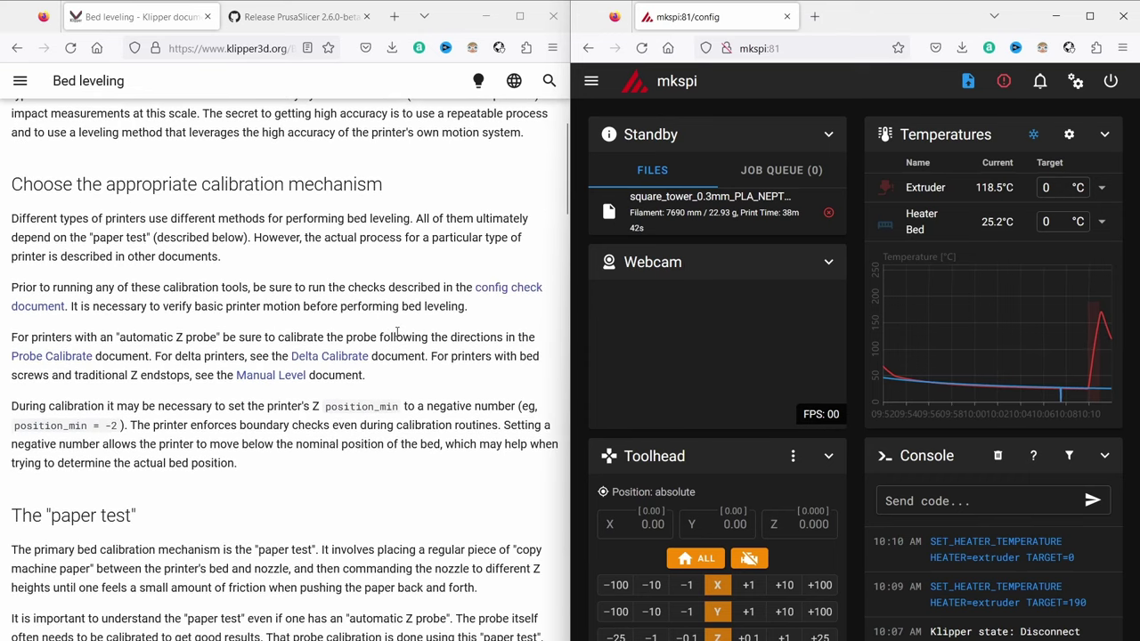
{"action": "scroll", "coordinate": [397, 331], "scroll_direction": "down", "scroll_amount": 5}
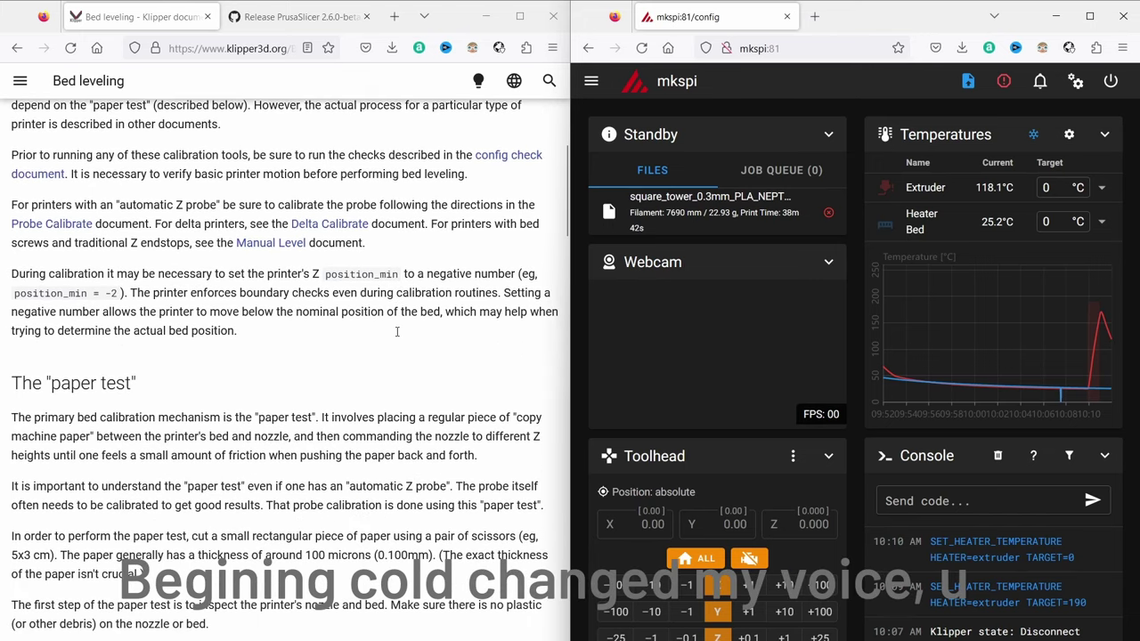
{"action": "scroll", "coordinate": [397, 331], "scroll_direction": "down", "scroll_amount": 3}
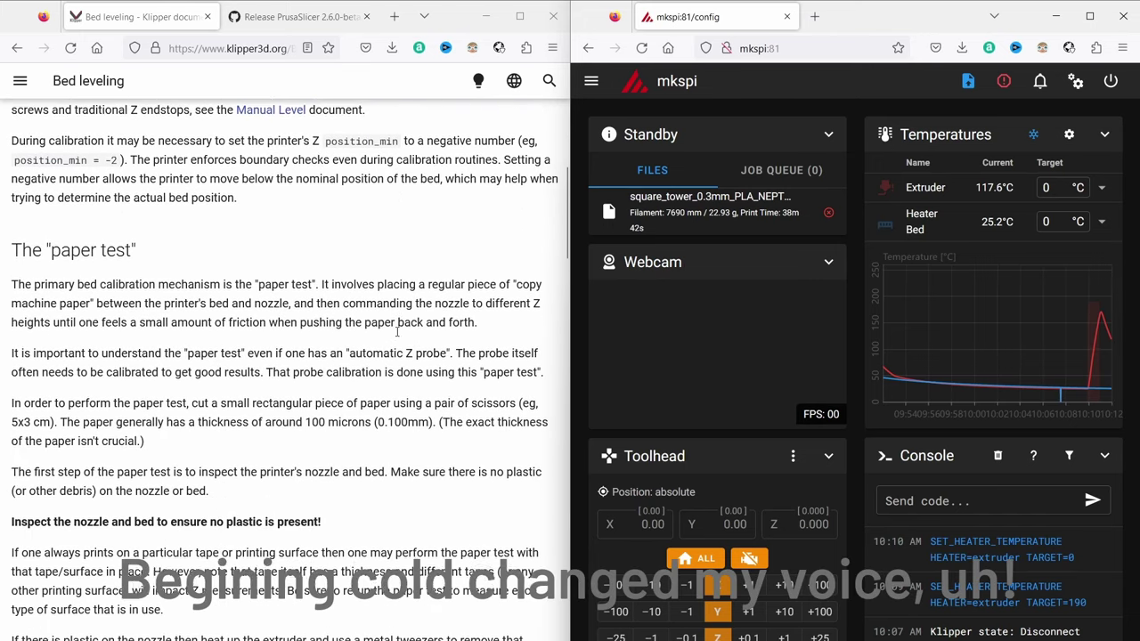
{"action": "scroll", "coordinate": [397, 332], "scroll_direction": "down", "scroll_amount": 1}
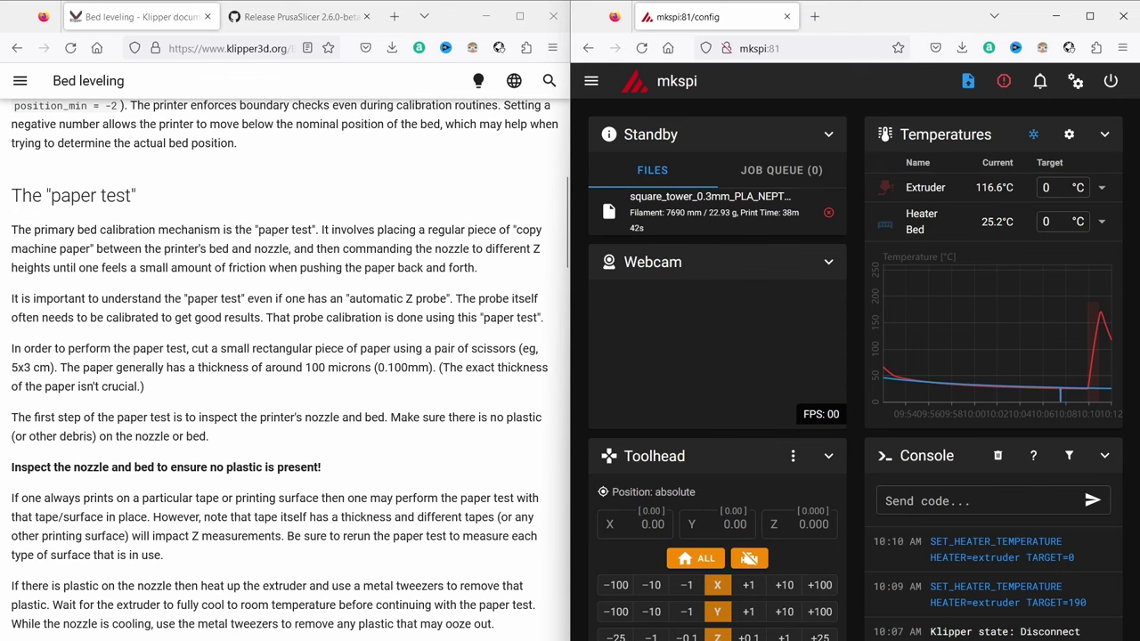
{"action": "scroll", "coordinate": [401, 315], "scroll_direction": "down", "scroll_amount": 2}
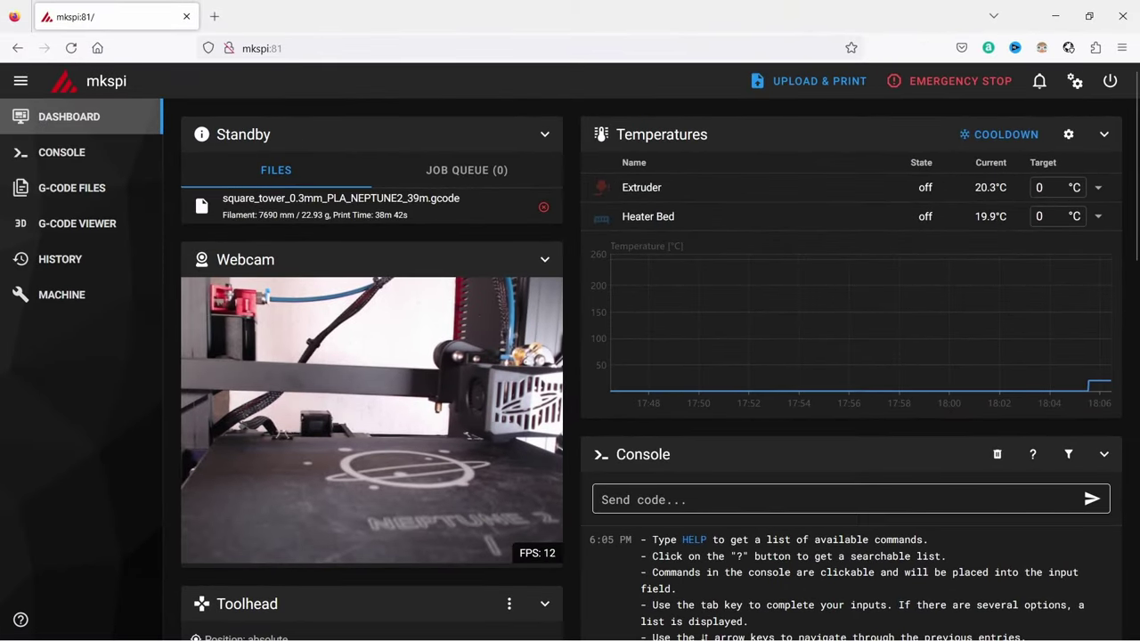
Home the printer with G28, then run BED_SCREWS_ADJUST through all four screws
{"action": "type", "text": "g2"}
{"action": "key", "text": "Return"}
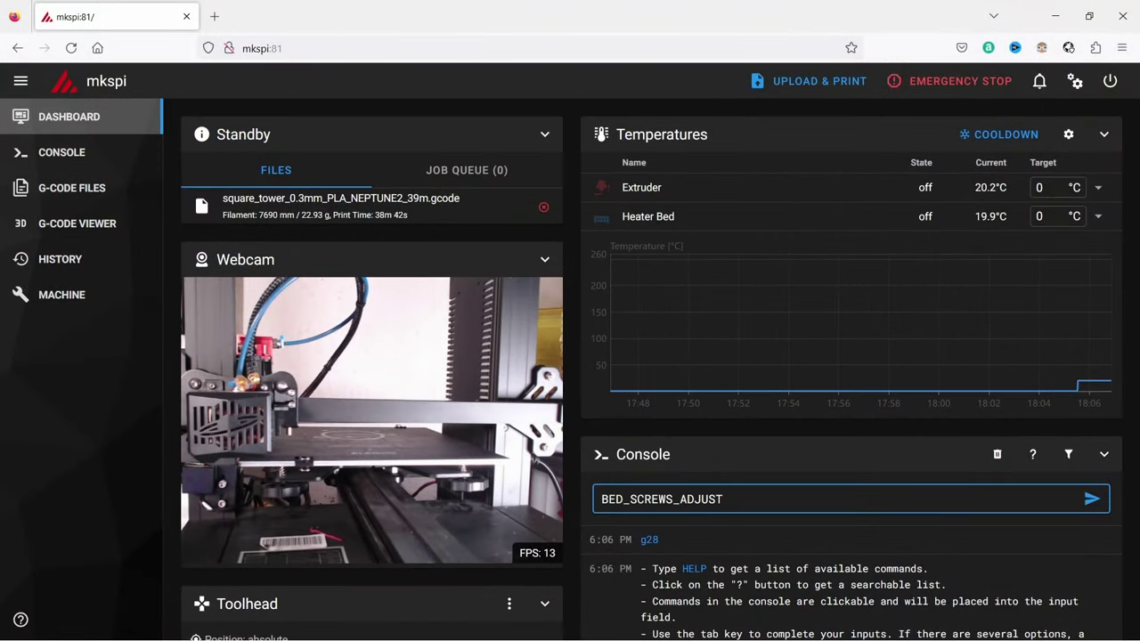
{"action": "key", "text": "Return"}
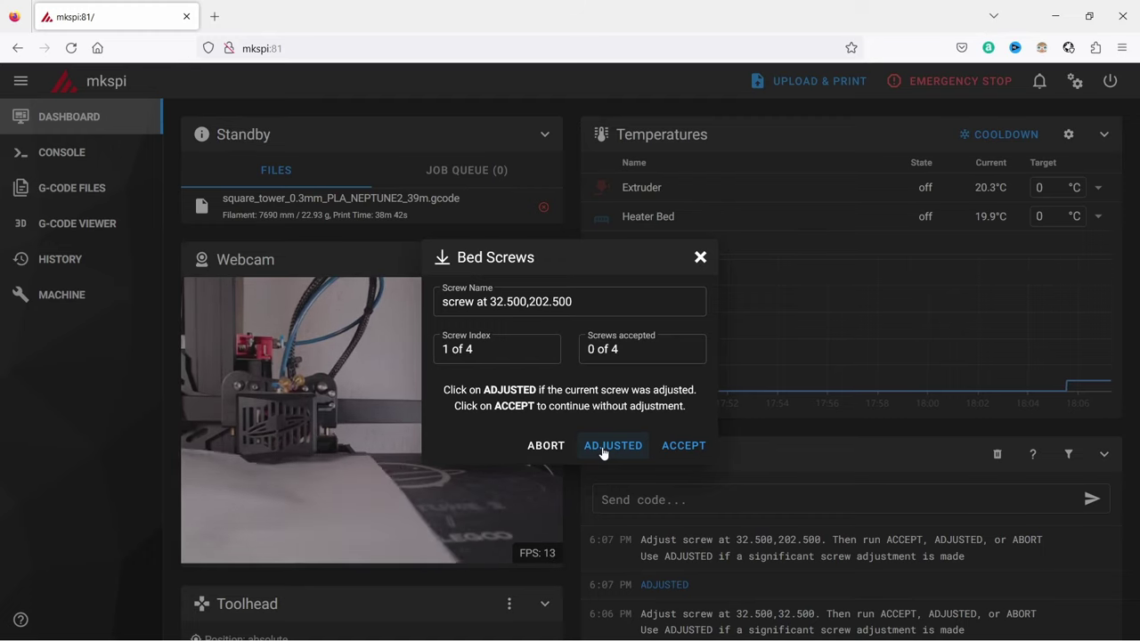
{"action": "left_click", "coordinate": [603, 450]}
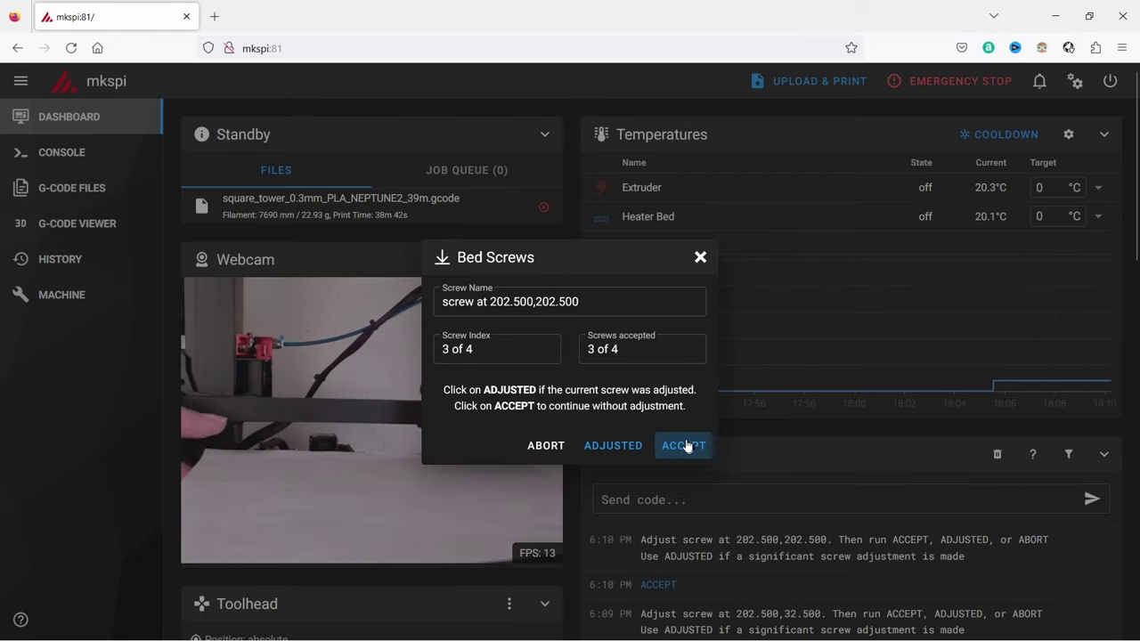
{"action": "left_click", "coordinate": [686, 445]}
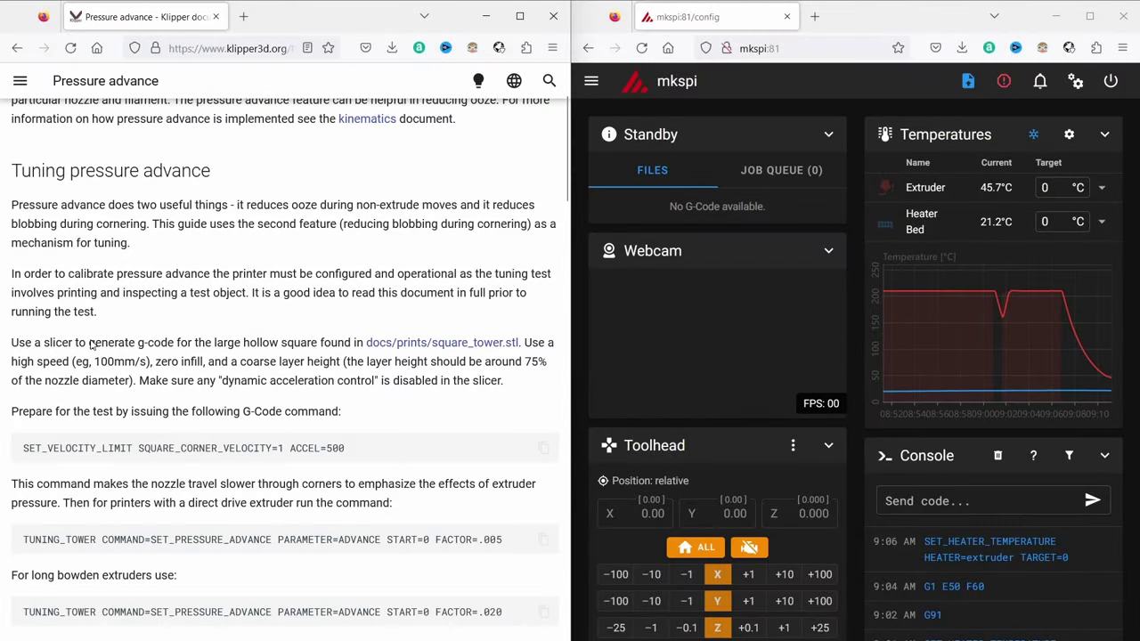
Send SET_VELOCITY_LIMIT SQUARE_CORNER_VELOCITY=1 ACCEL=500 to the printer and download square_tower.stl
{"action": "scroll", "coordinate": [92, 346], "scroll_direction": "down", "scroll_amount": 3}
{"action": "scroll", "coordinate": [91, 345], "scroll_direction": "down", "scroll_amount": 1}
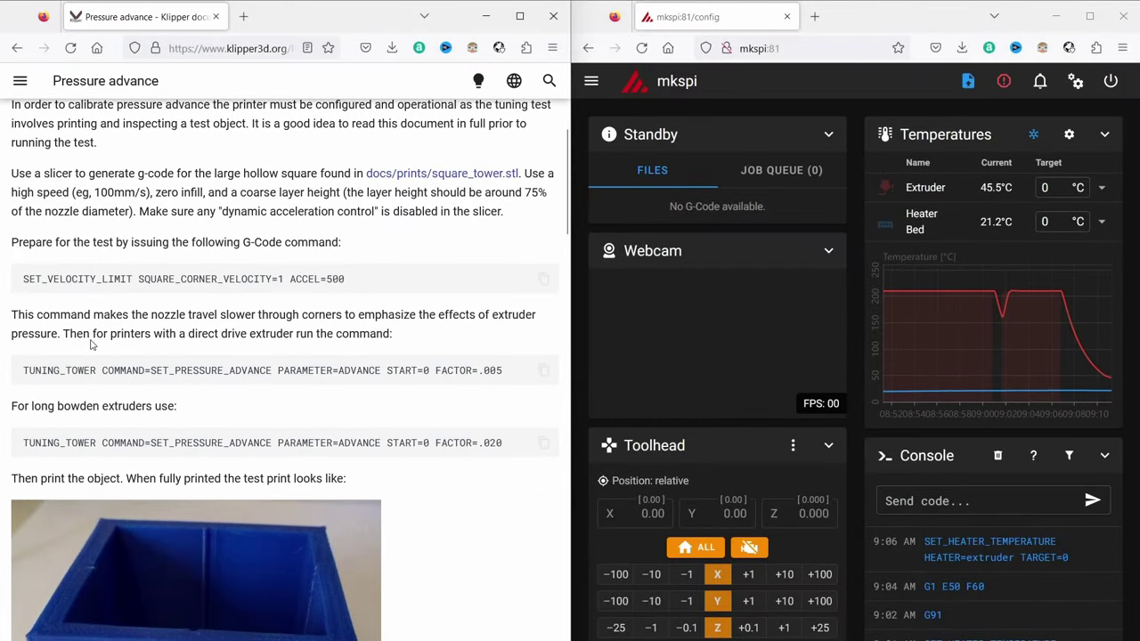
{"action": "scroll", "coordinate": [91, 345], "scroll_direction": "down", "scroll_amount": 4}
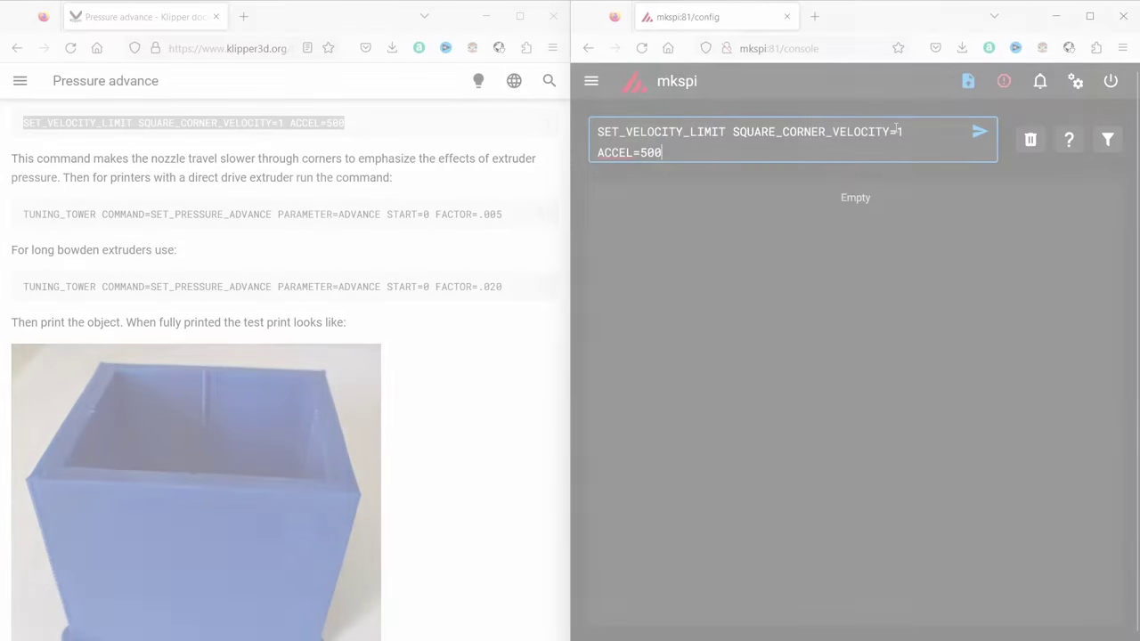
{"action": "key", "text": "Return"}
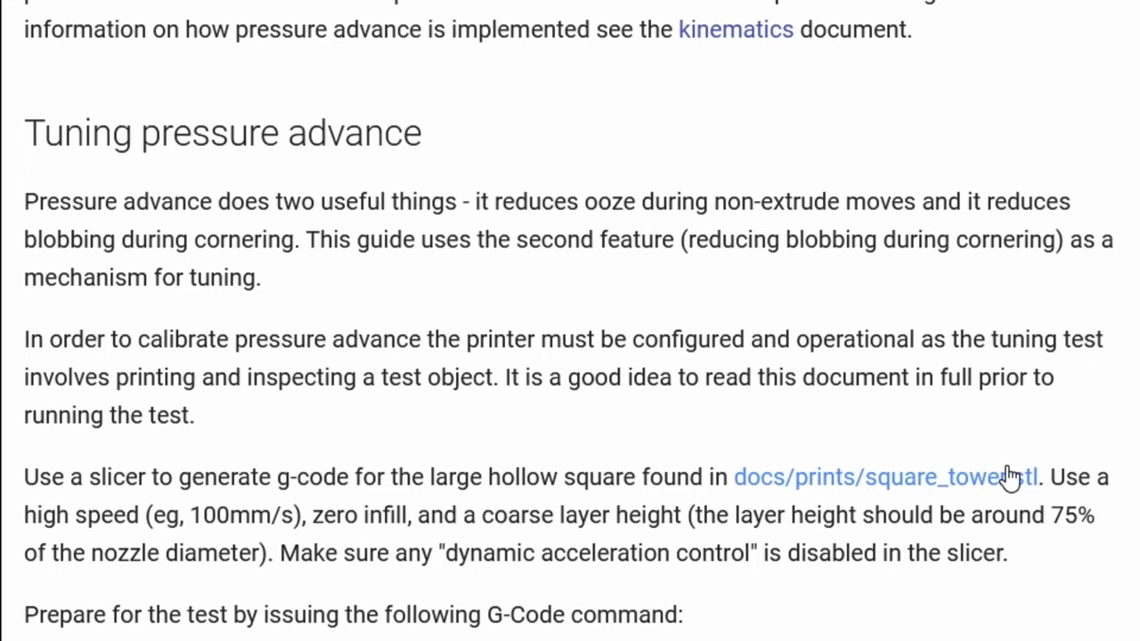
{"action": "left_click", "coordinate": [1011, 476]}
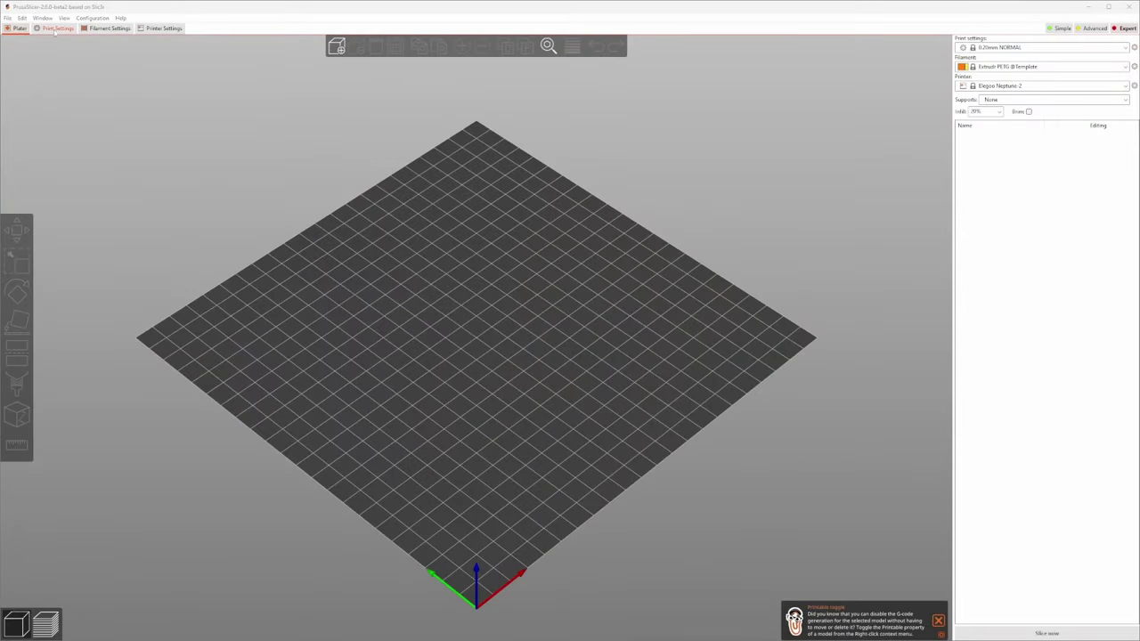
Set 0.3 mm layer heights and 0% fill density in Print Settings
{"action": "left_click", "coordinate": [56, 28]}
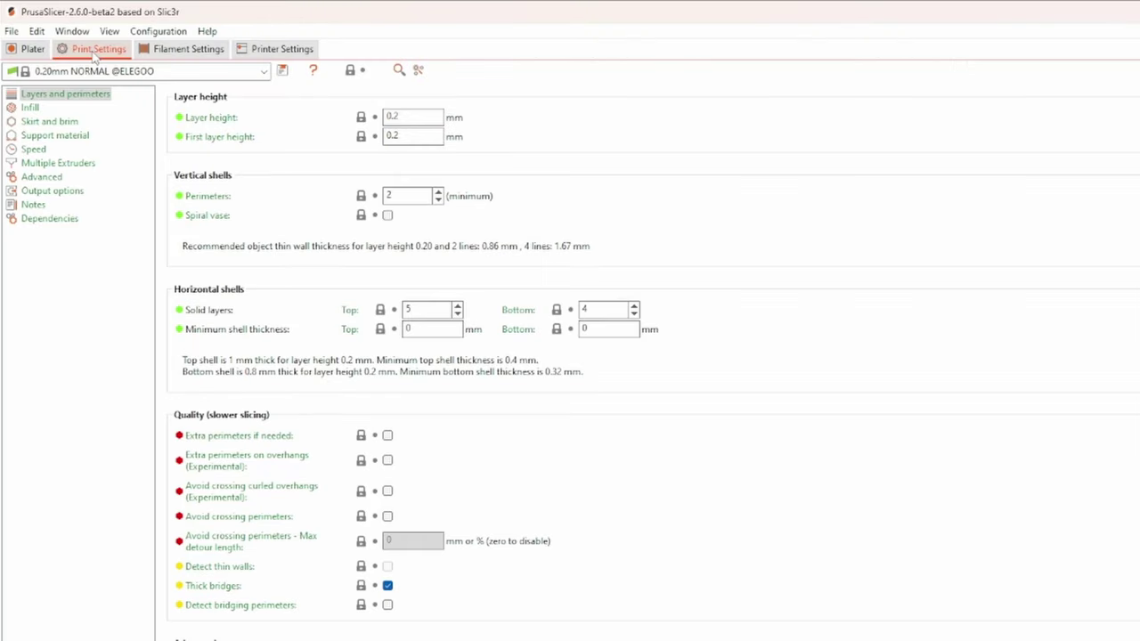
{"action": "left_click", "coordinate": [415, 115]}
{"action": "type", "text": "3"}
{"action": "key", "text": "Tab"}
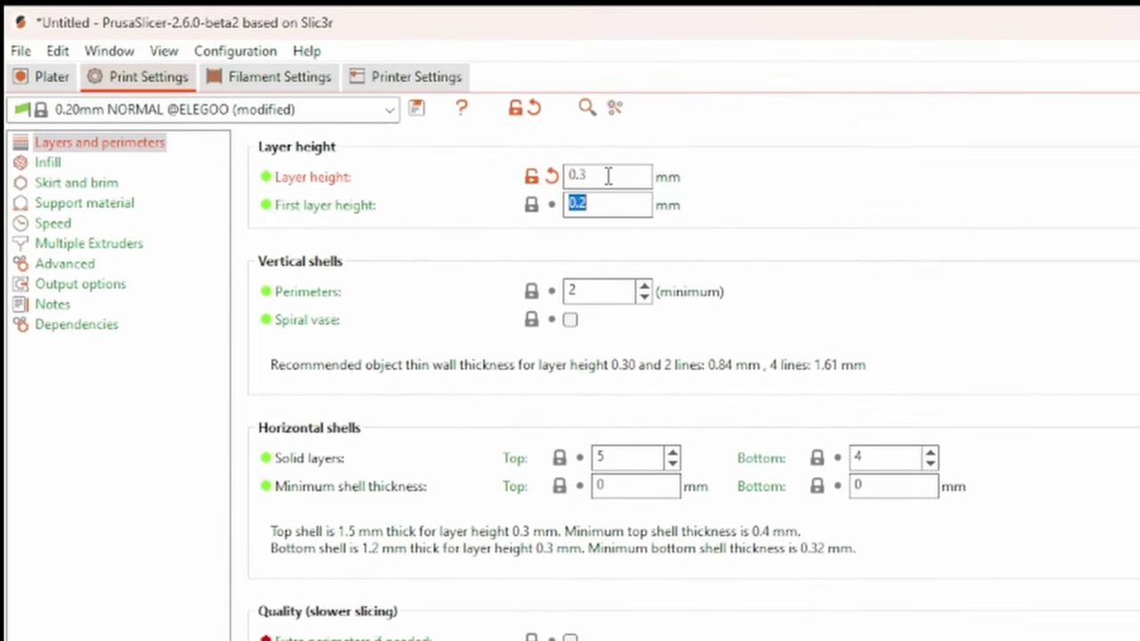
{"action": "type", "text": "0.3"}
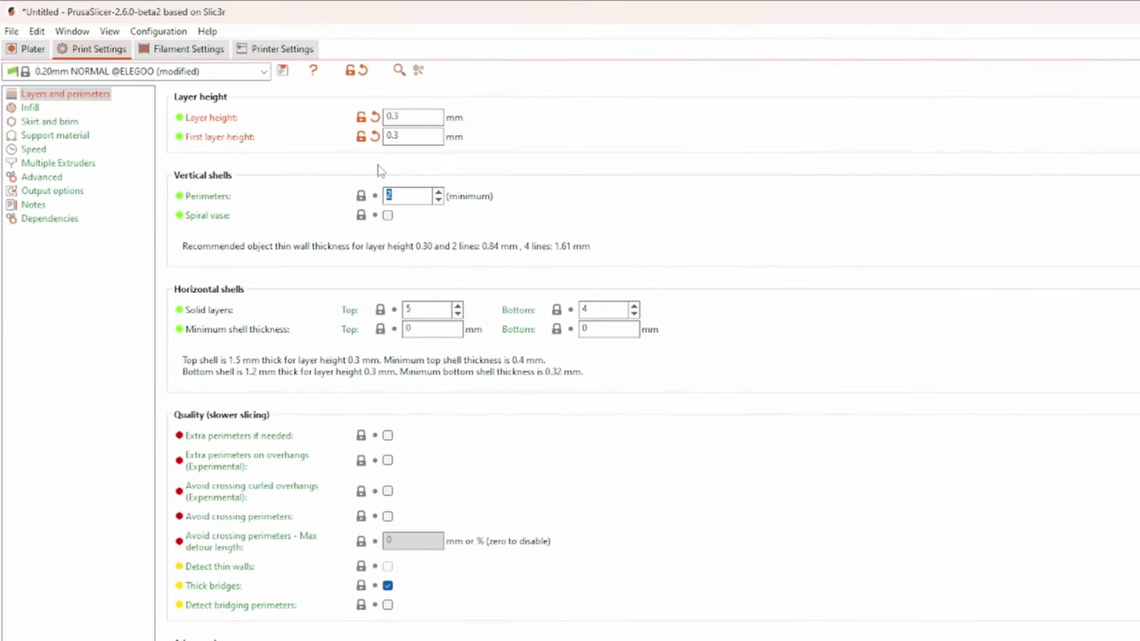
{"action": "left_click", "coordinate": [31, 107]}
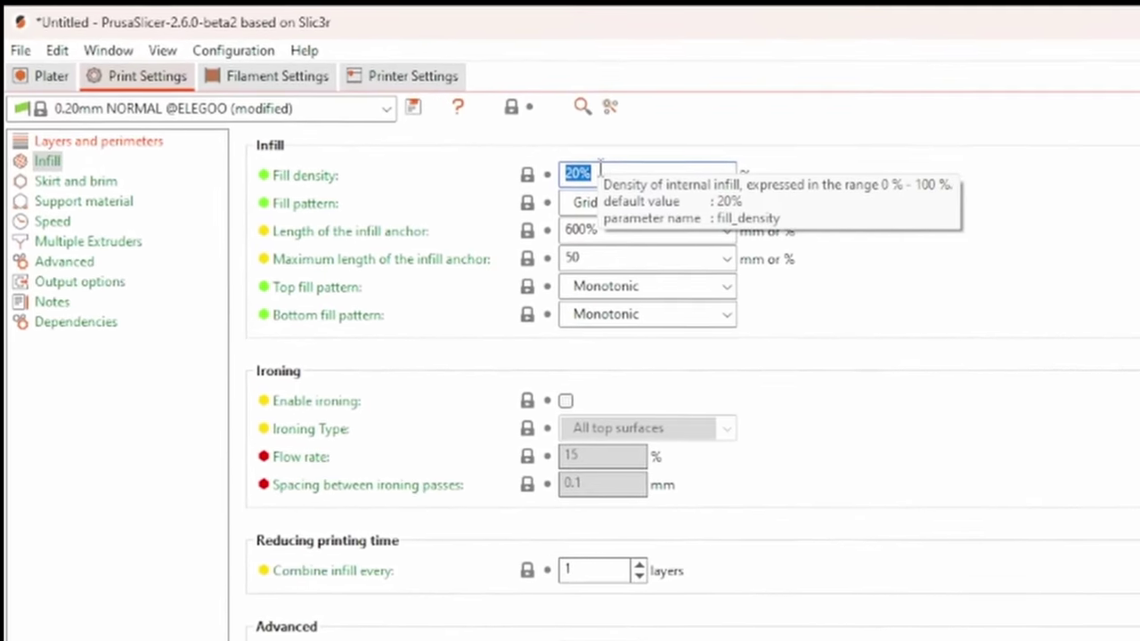
{"action": "type", "text": "0"}
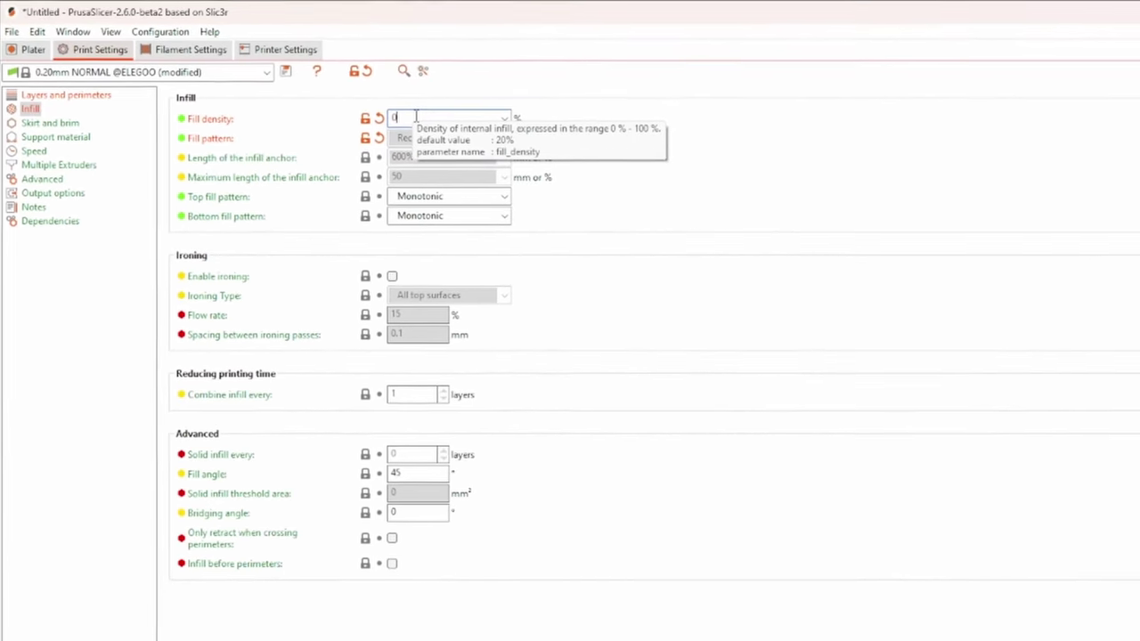
Set the perimeter, small perimeter, external perimeter and infill speeds to 100 mm/s
{"action": "left_click", "coordinate": [89, 142]}
{"action": "left_click", "coordinate": [53, 223]}
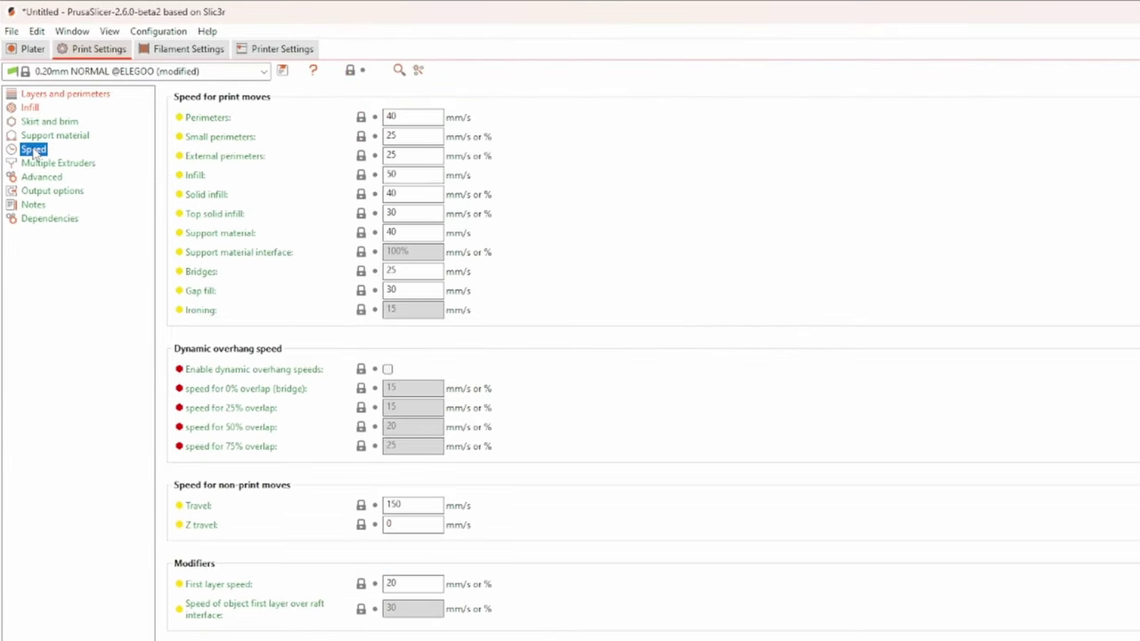
{"action": "double_click", "coordinate": [394, 116]}
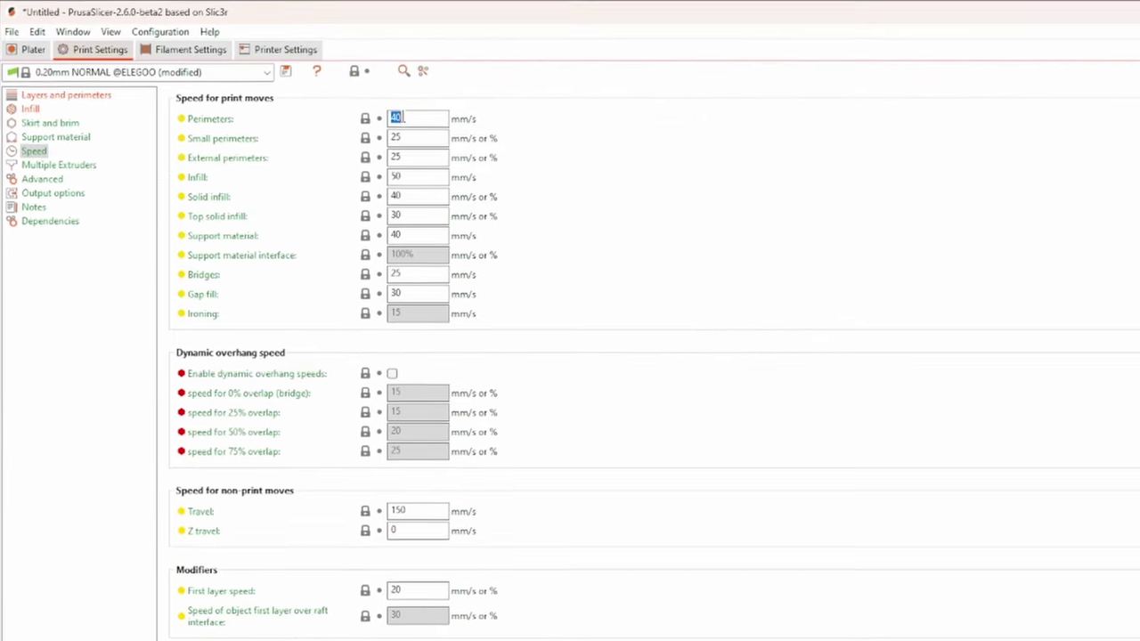
{"action": "type", "text": "100"}
{"action": "double_click", "coordinate": [394, 117]}
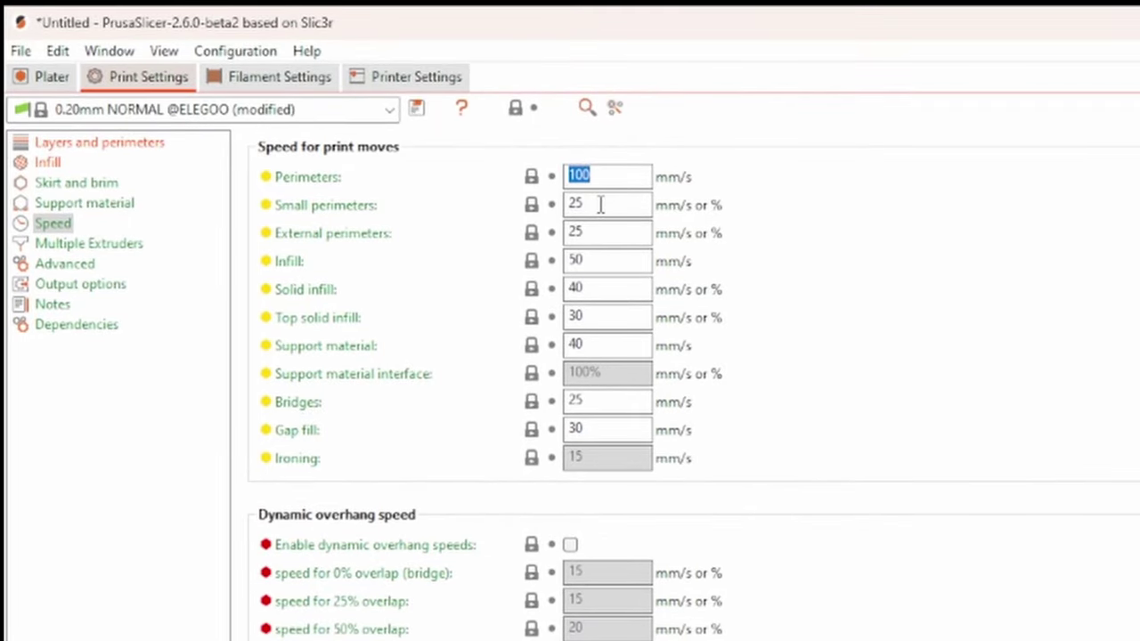
{"action": "double_click", "coordinate": [601, 205]}
{"action": "type", "text": "100"}
{"action": "double_click", "coordinate": [594, 233]}
{"action": "type", "text": "100"}
{"action": "double_click", "coordinate": [593, 287]}
{"action": "key", "text": "ctrl+v"}
{"action": "double_click", "coordinate": [588, 316]}
{"action": "key", "text": "ctrl+v"}
{"action": "double_click", "coordinate": [588, 345]}
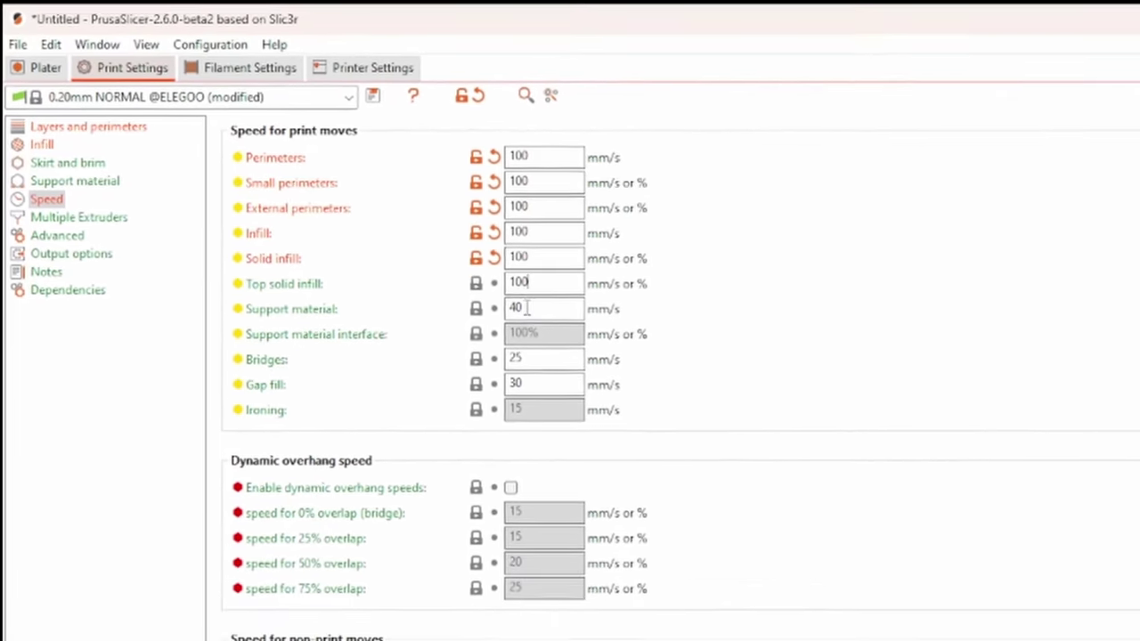
{"action": "type", "text": "100"}
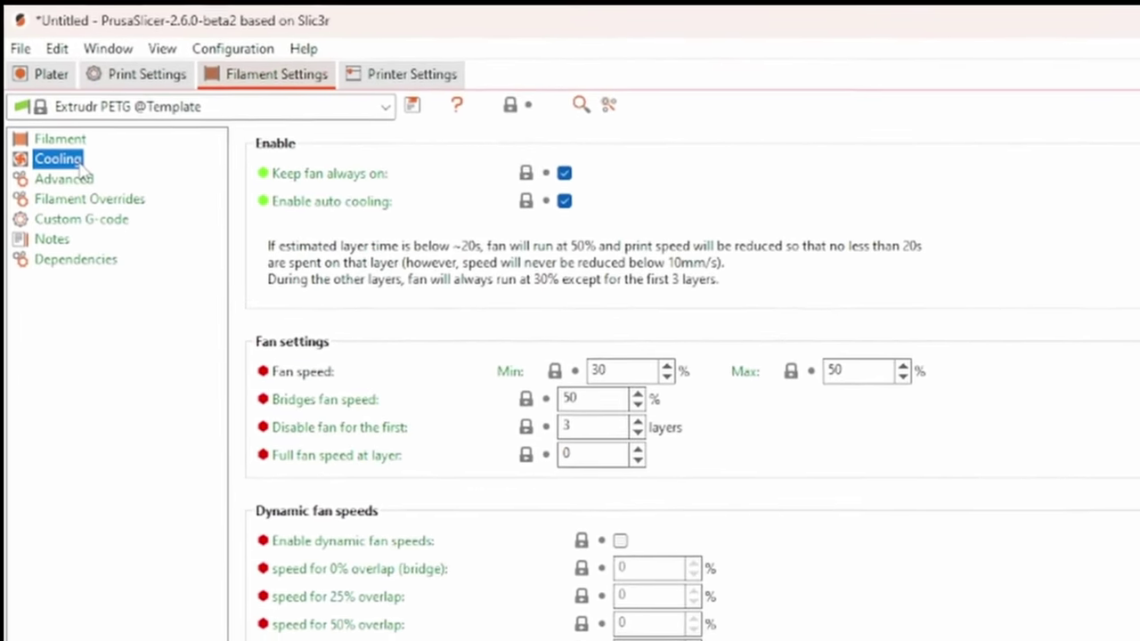
Disable filament fan cooling, then review the Machine limits options in Printer Settings
{"action": "left_click", "coordinate": [570, 176]}
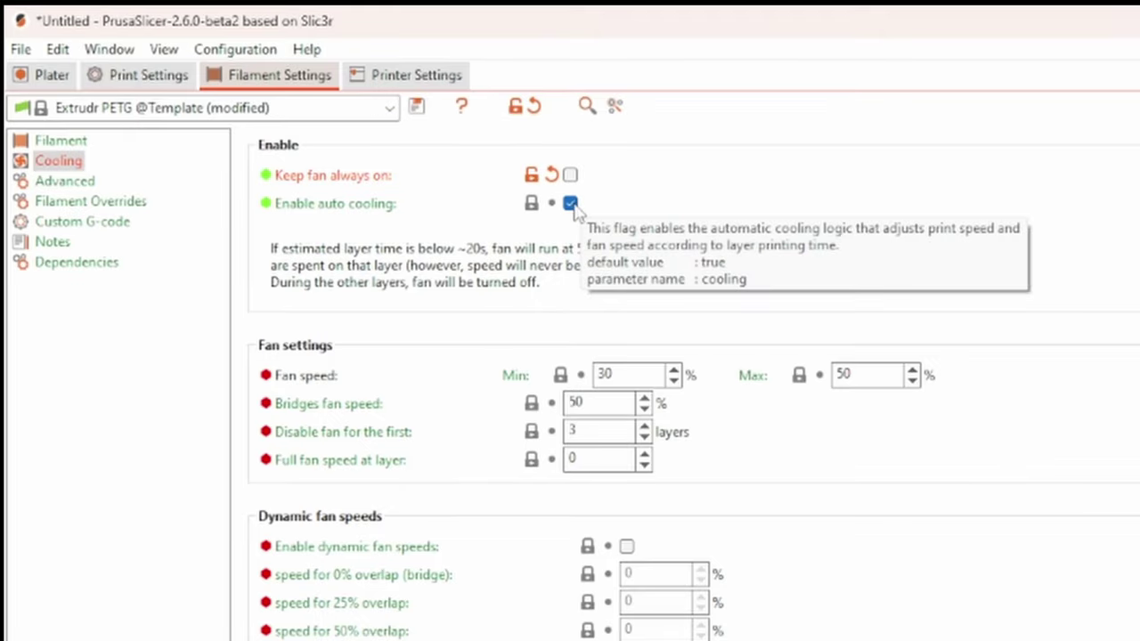
{"action": "left_click", "coordinate": [280, 49]}
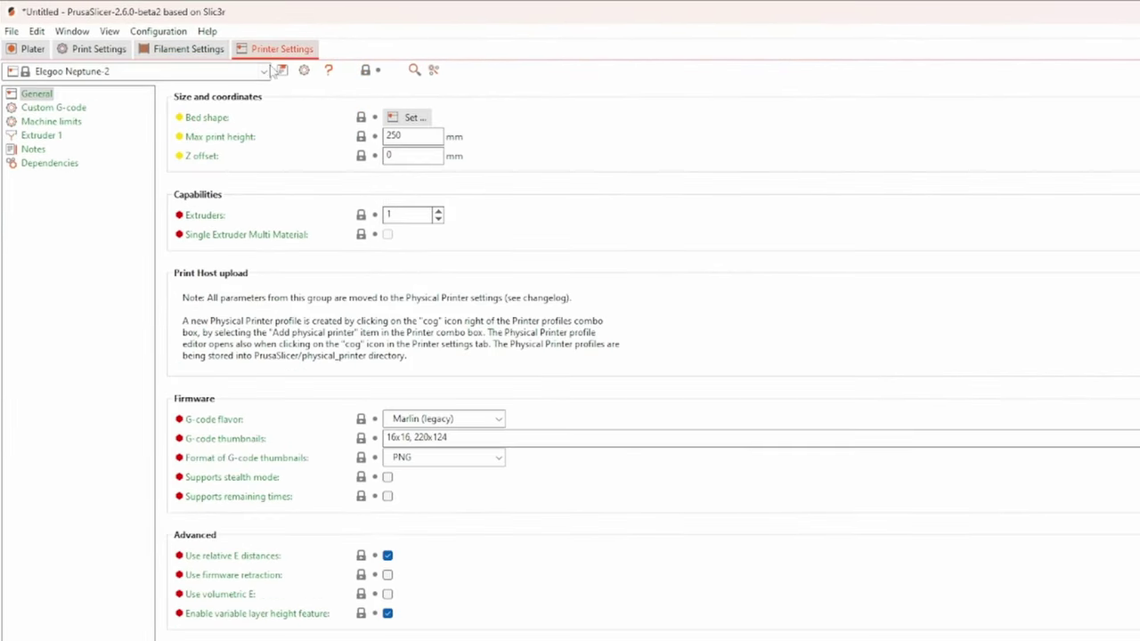
{"action": "left_click", "coordinate": [51, 121]}
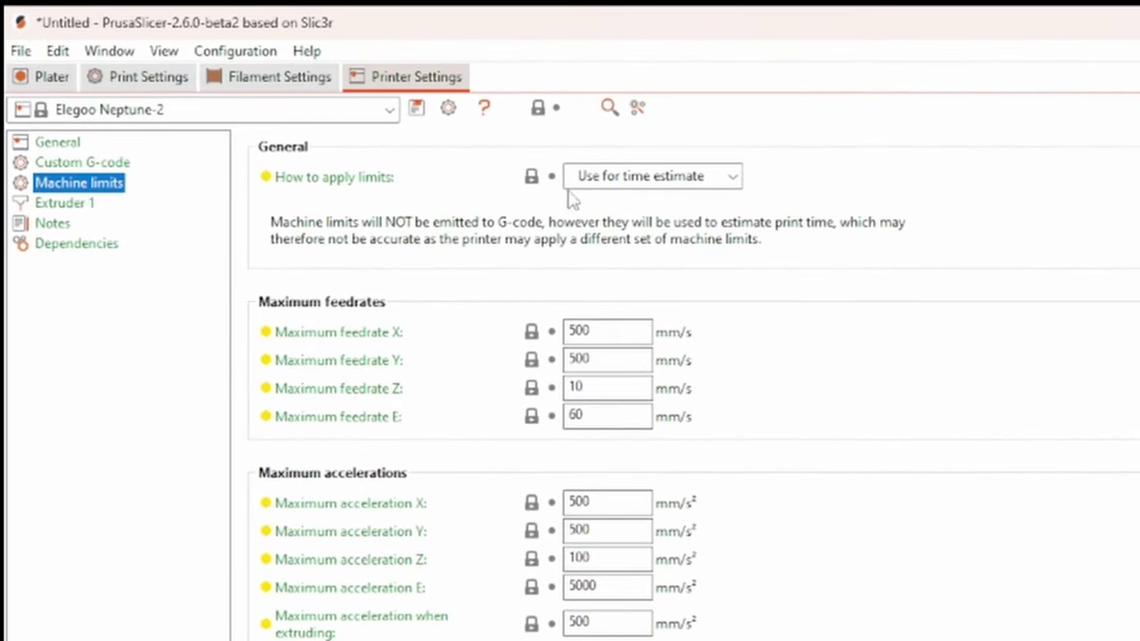
{"action": "left_click", "coordinate": [641, 177]}
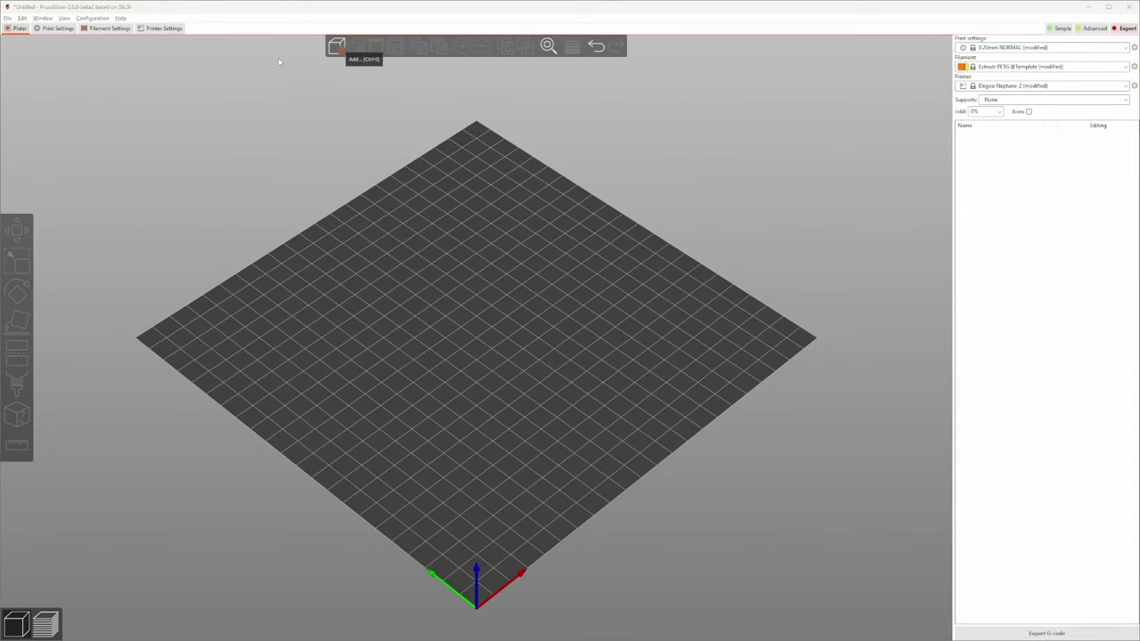
Import the square box test STL, slice it, and colour the preview by Speed (mm/s)
{"action": "key", "text": "ctrl+i"}
{"action": "key", "text": "Return"}
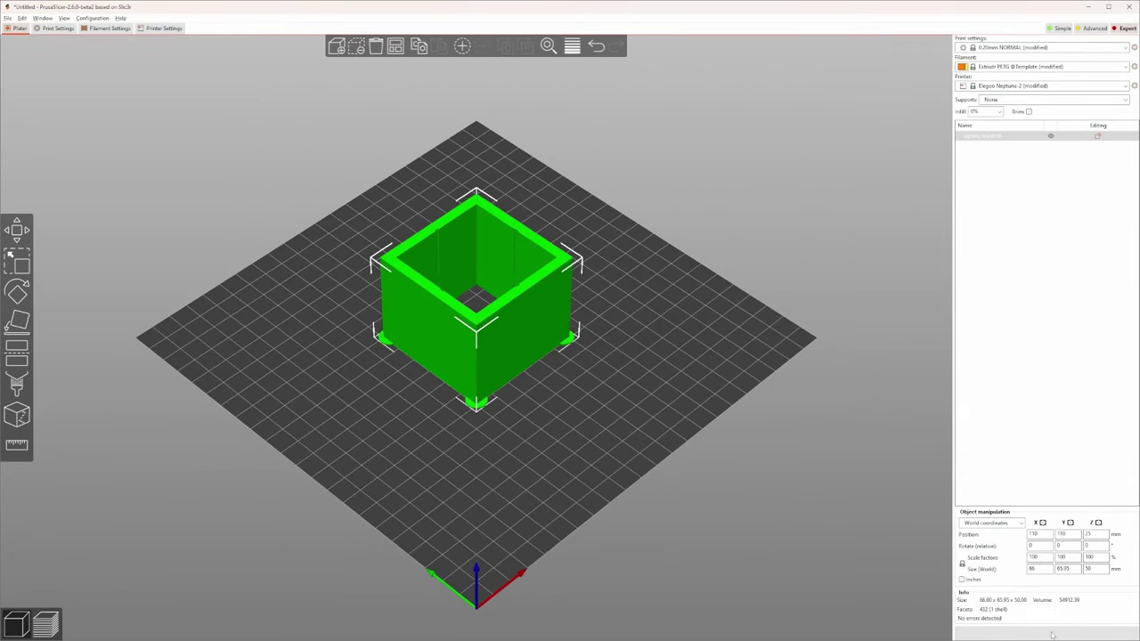
{"action": "left_click", "coordinate": [1052, 633]}
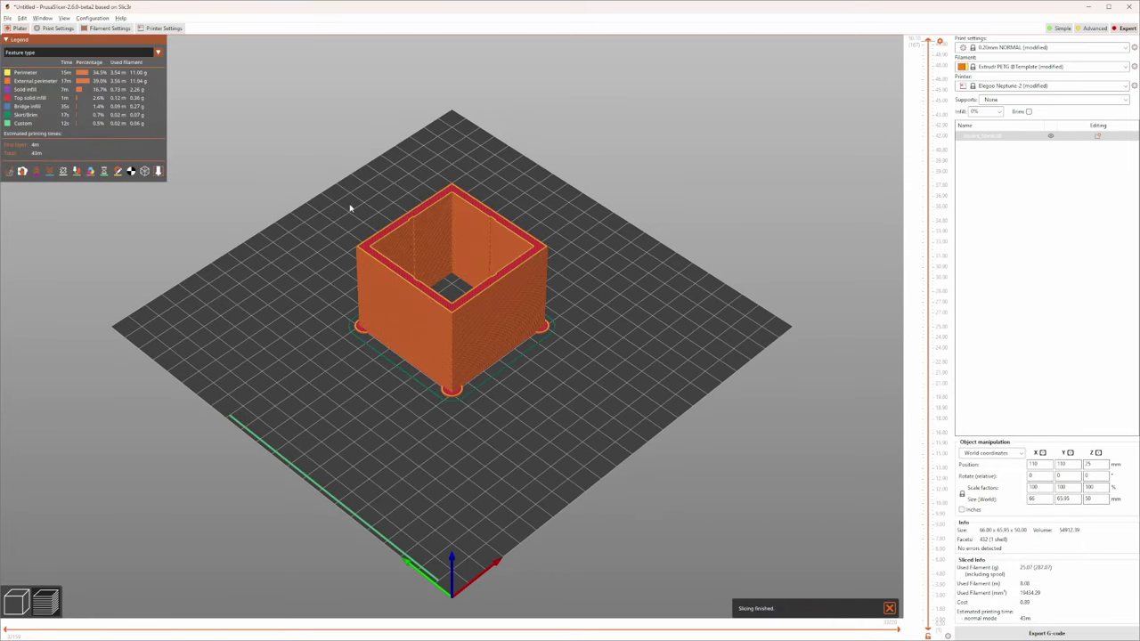
{"action": "left_click", "coordinate": [158, 52]}
{"action": "left_click", "coordinate": [82, 89]}
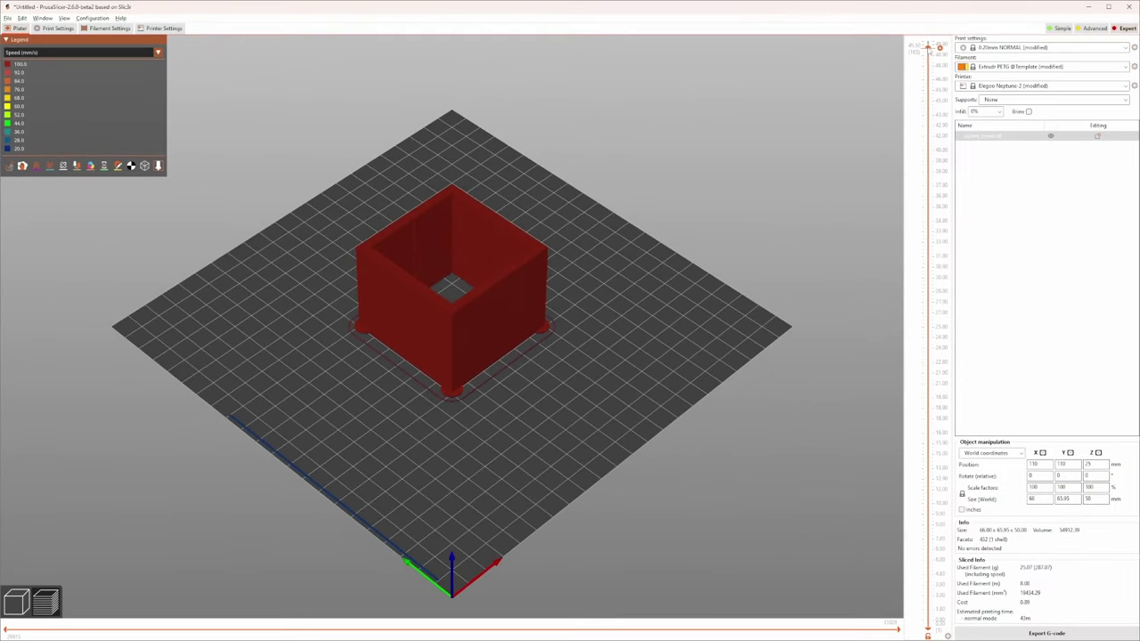
{"action": "mouse_move", "coordinate": [939, 43]}
{"action": "left_mouse_down"}
{"action": "mouse_move", "coordinate": [927, 628]}
{"action": "mouse_move", "coordinate": [939, 43]}
{"action": "left_mouse_up"}
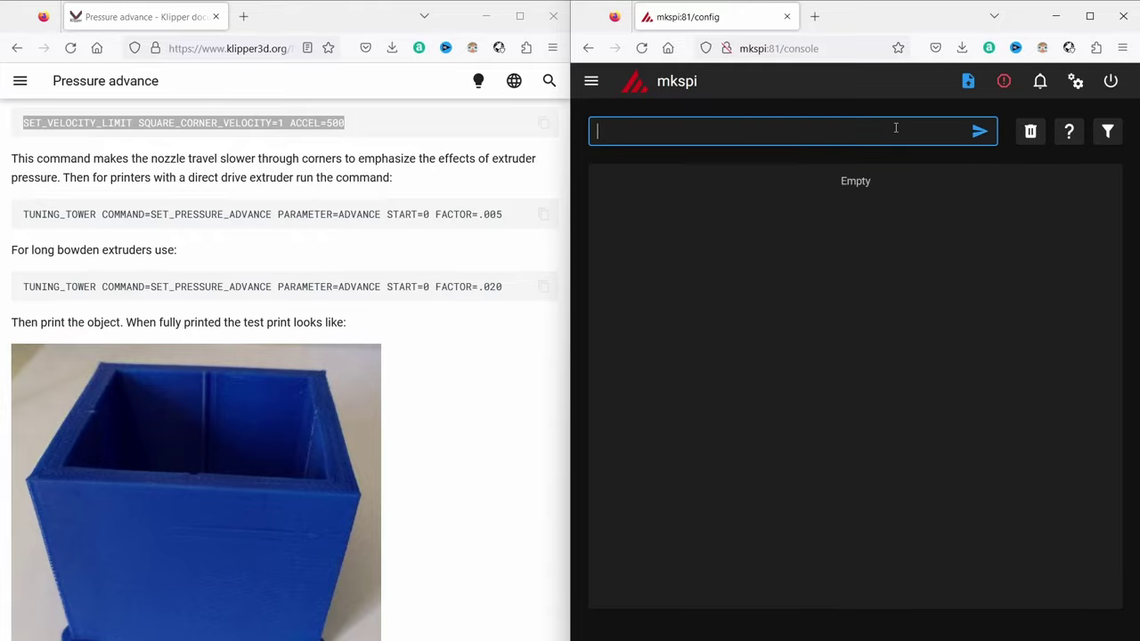
Send SET_VELOCITY_LIMIT, then paste the bowden TUNING_TOWER command with FACTOR=.020 into the console
{"action": "type", "text": "SET_VELOCITY_LIMIT SQUARE_CORNER_VELOCITY=1 ACCEL=500"}
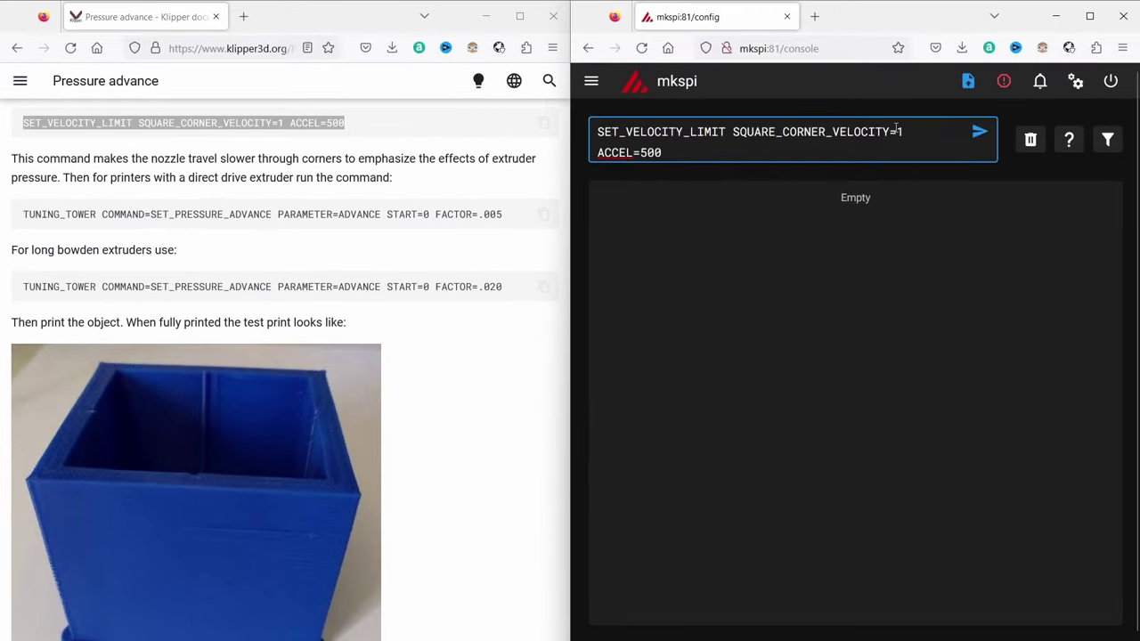
{"action": "key", "text": "Return"}
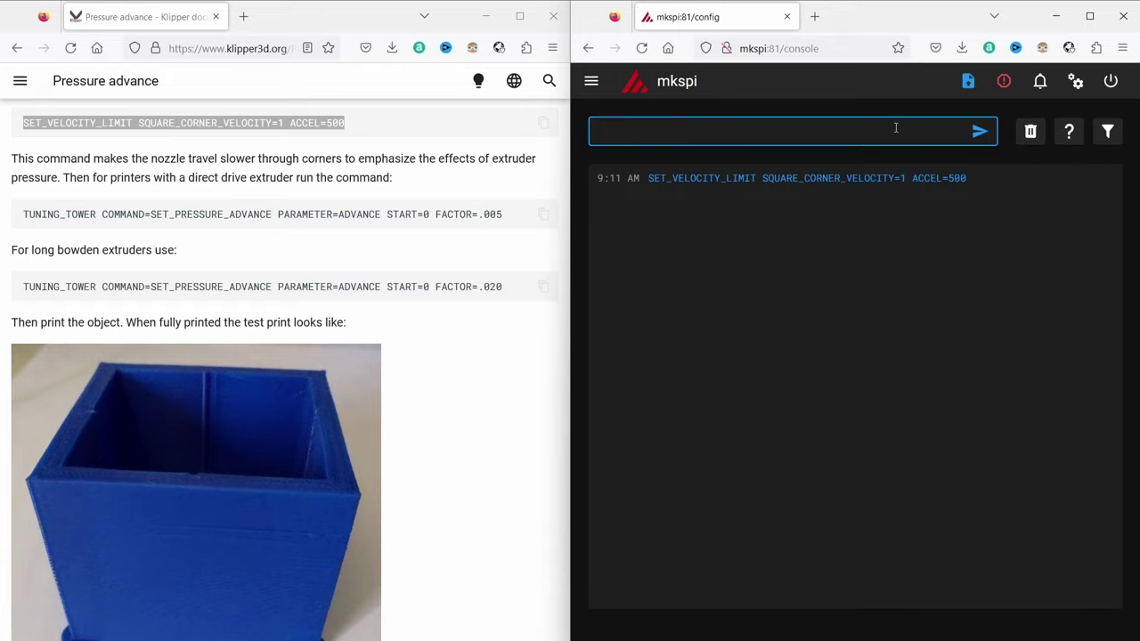
{"action": "scroll", "coordinate": [28, 140], "scroll_direction": "down", "scroll_amount": 1}
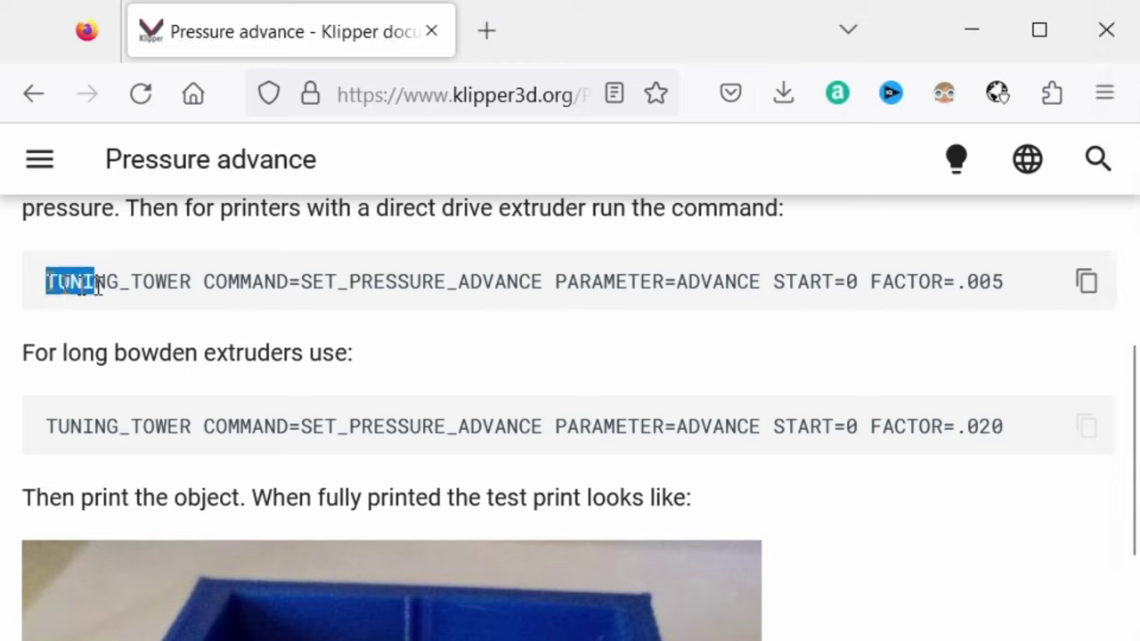
{"action": "left_click_drag", "start_coordinate": [96, 285], "coordinate": [1024, 264]}
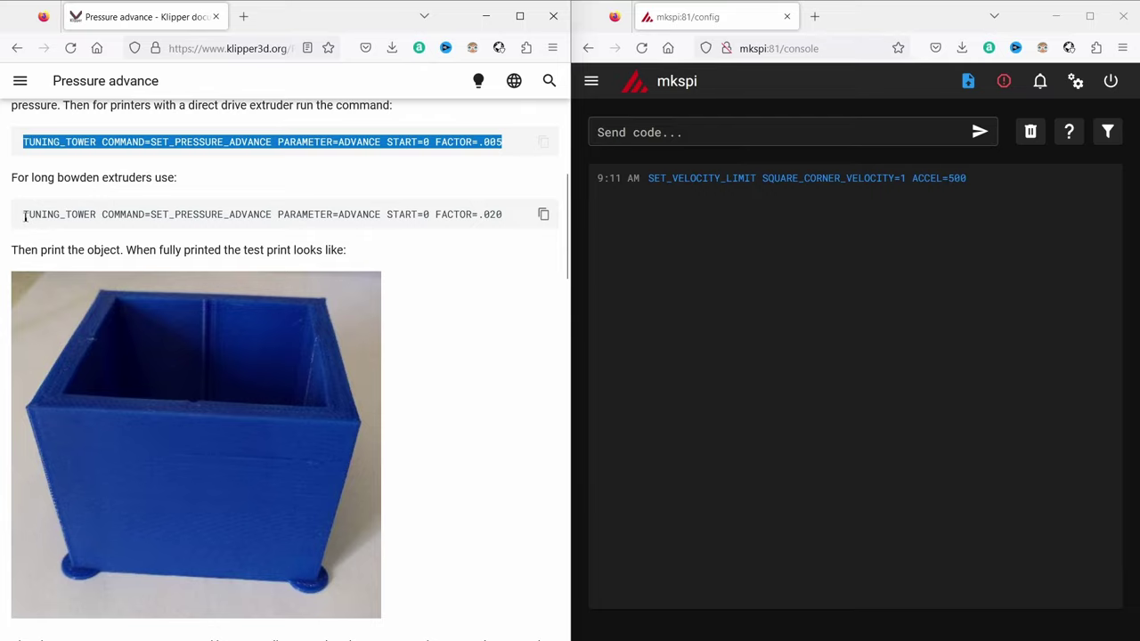
{"action": "left_click_drag", "start_coordinate": [23, 221], "coordinate": [511, 220]}
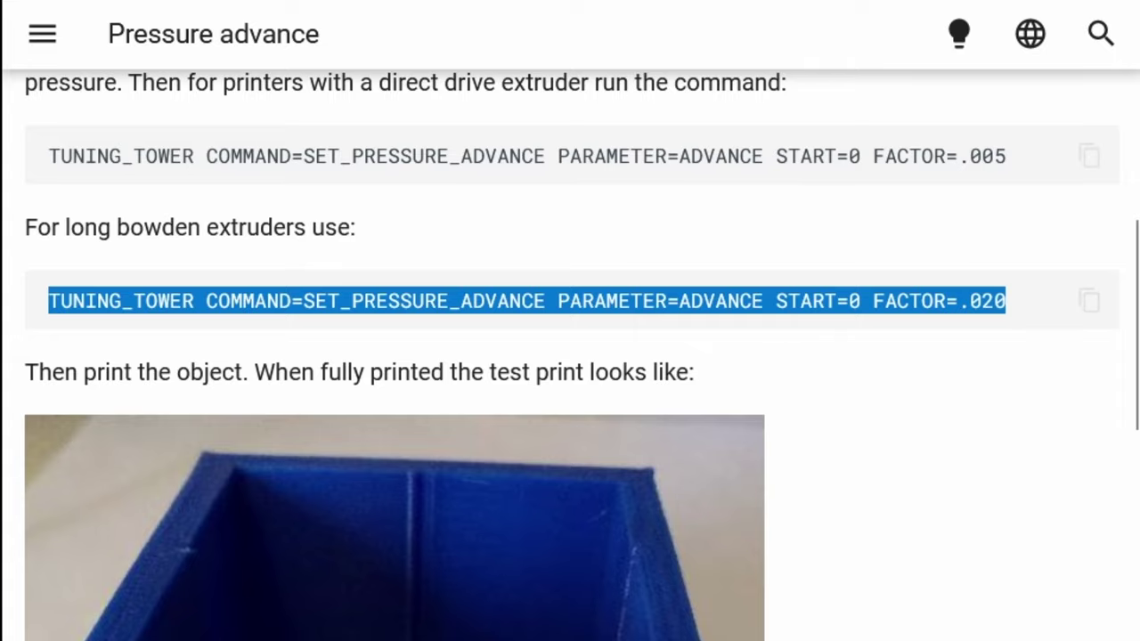
{"action": "key", "text": "alt+Tab"}
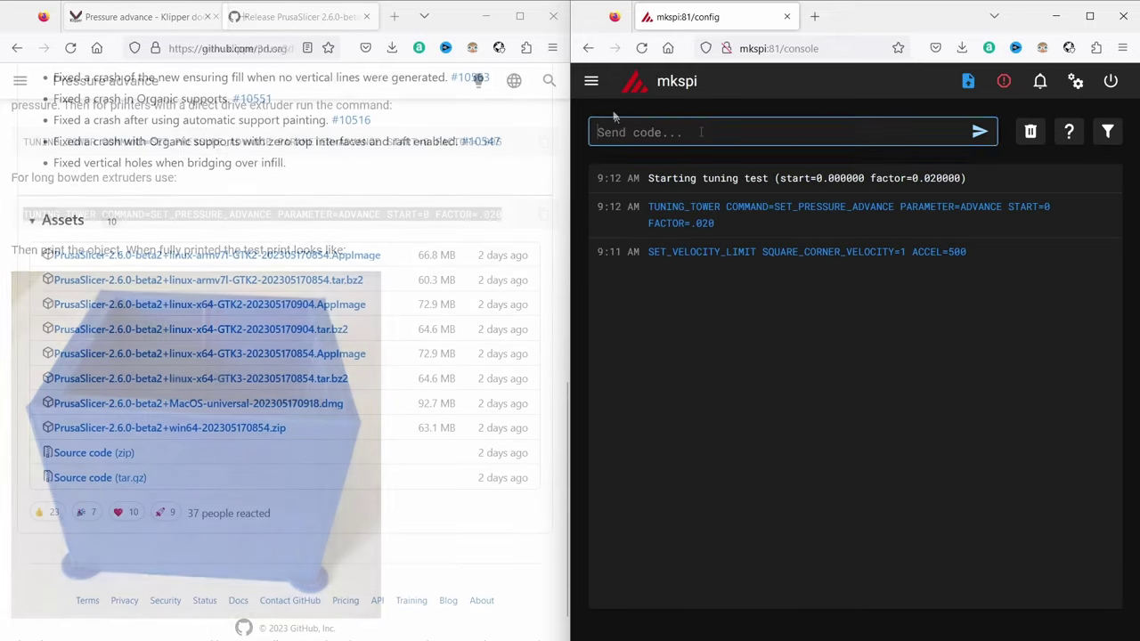
{"action": "left_click", "coordinate": [591, 80]}
Upload the sliced G-code file to the printer from the G-Code Files page
{"action": "left_click", "coordinate": [651, 192]}
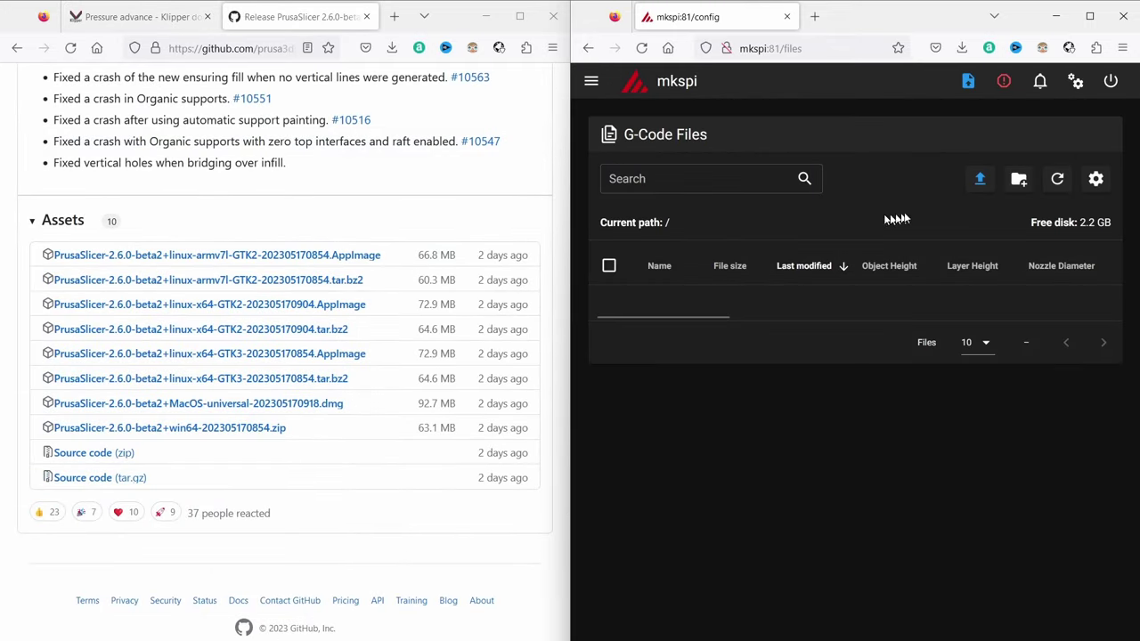
{"action": "left_click", "coordinate": [980, 179]}
{"action": "left_click", "coordinate": [1010, 331]}
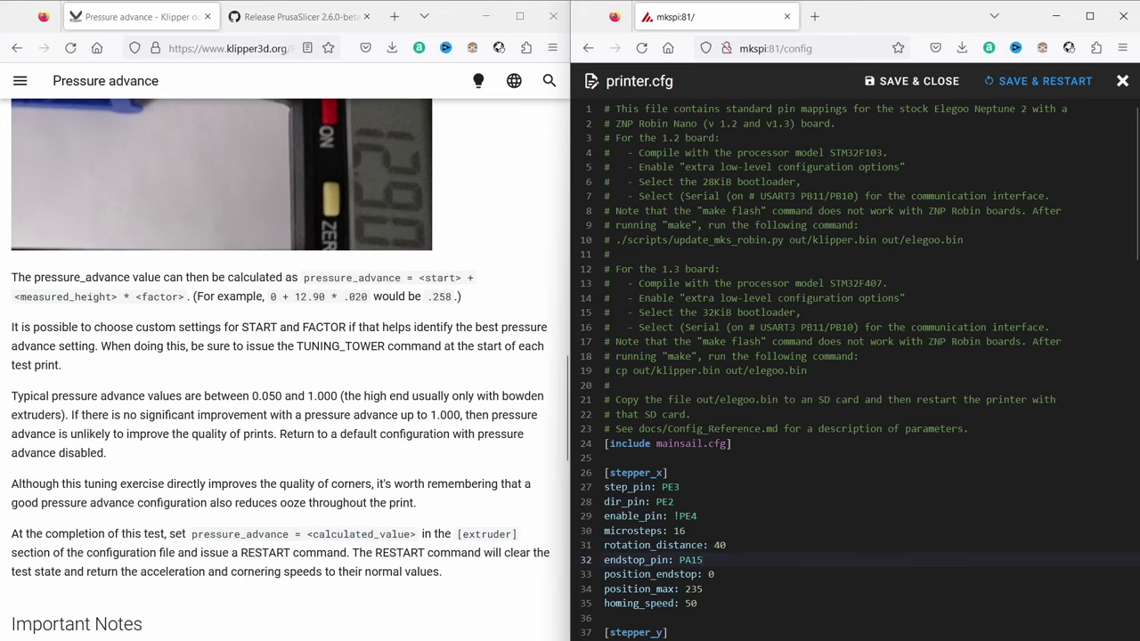
Add pressure_advance: 0.252 under [extruder] in printer.cfg and save with restart
{"action": "scroll", "coordinate": [750, 550], "scroll_direction": "down", "scroll_amount": 10}
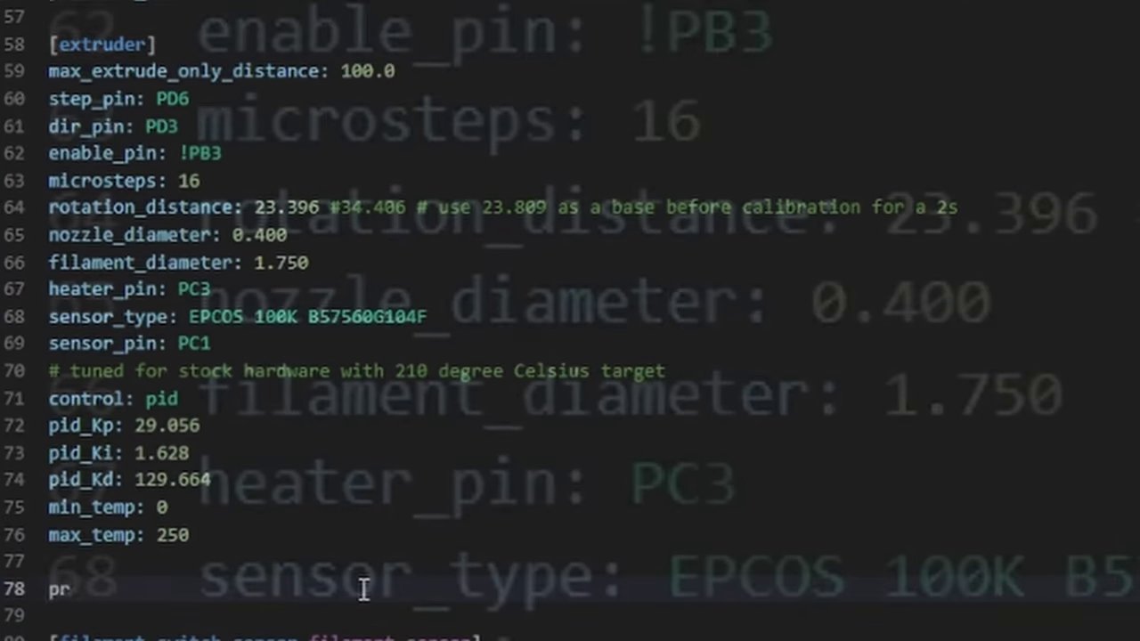
{"action": "type", "text": "essure_advance: 0.252"}
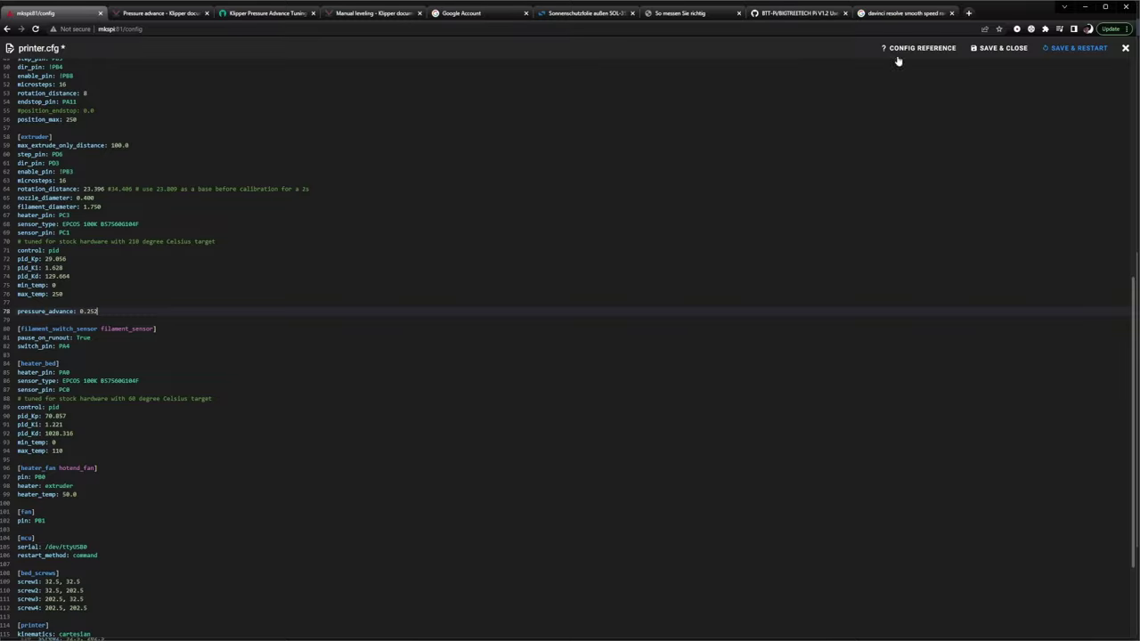
{"action": "left_click", "coordinate": [1062, 49]}
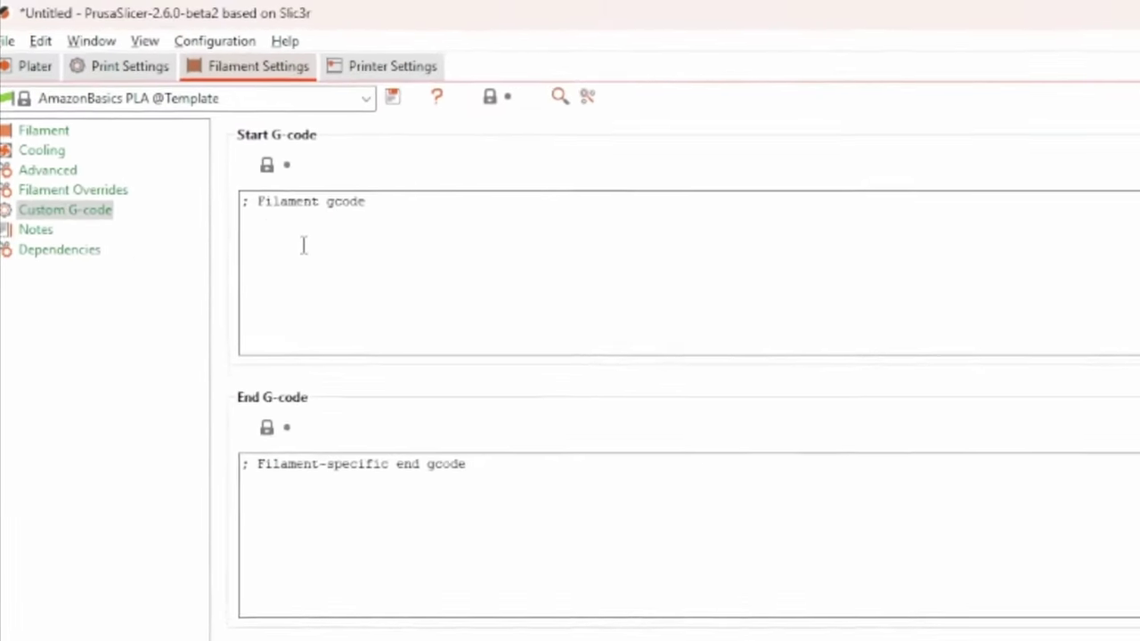
Add SET_PRESSURE_ADVANCE ADVANCE=0.252 to the filament start G-code and save the preset as a custom profile
{"action": "type", "text": "S"}
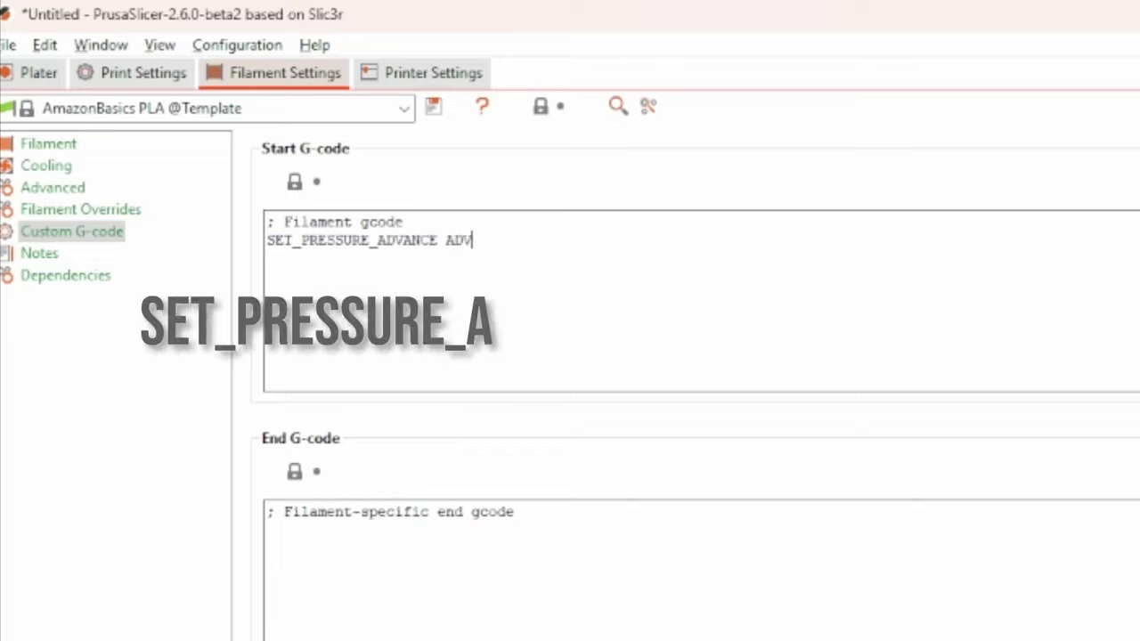
{"action": "left_click", "coordinate": [433, 108]}
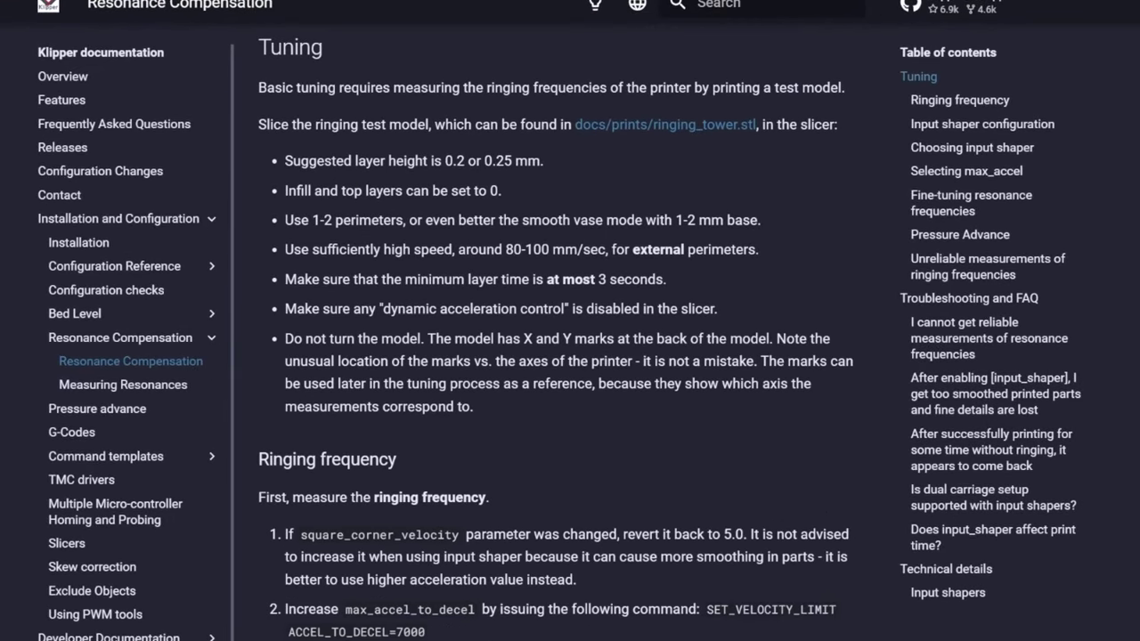
Scroll the Resonance Compensation guide down through the Tuning and Ringing frequency sections
{"action": "scroll", "coordinate": [561, 357], "scroll_direction": "down", "scroll_amount": 5}
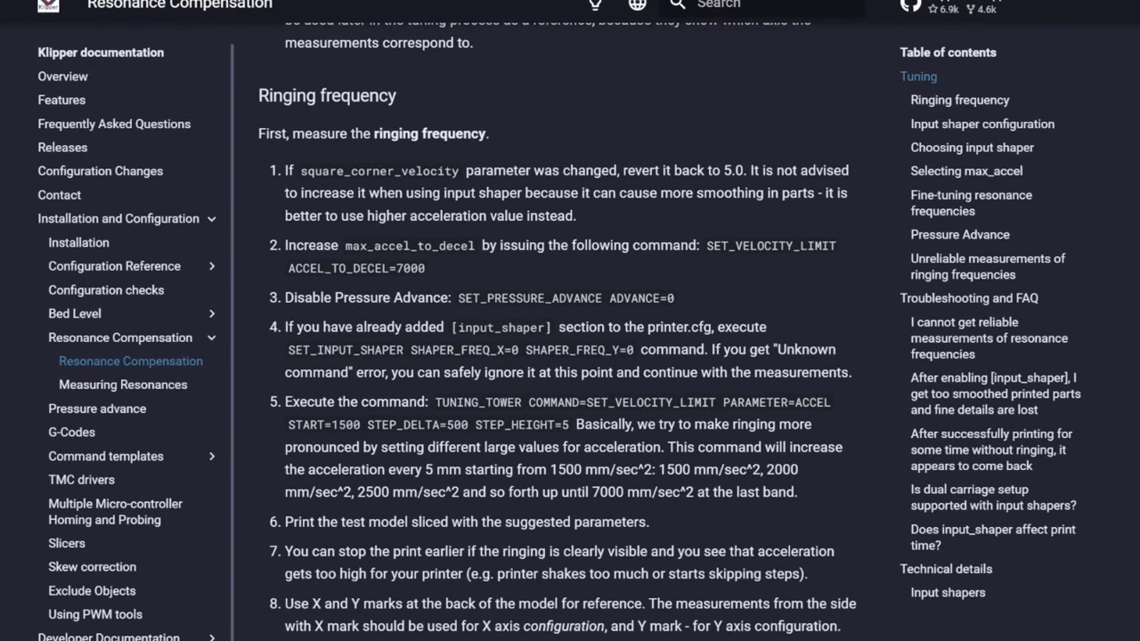
{"action": "scroll", "coordinate": [561, 356], "scroll_direction": "down", "scroll_amount": 3}
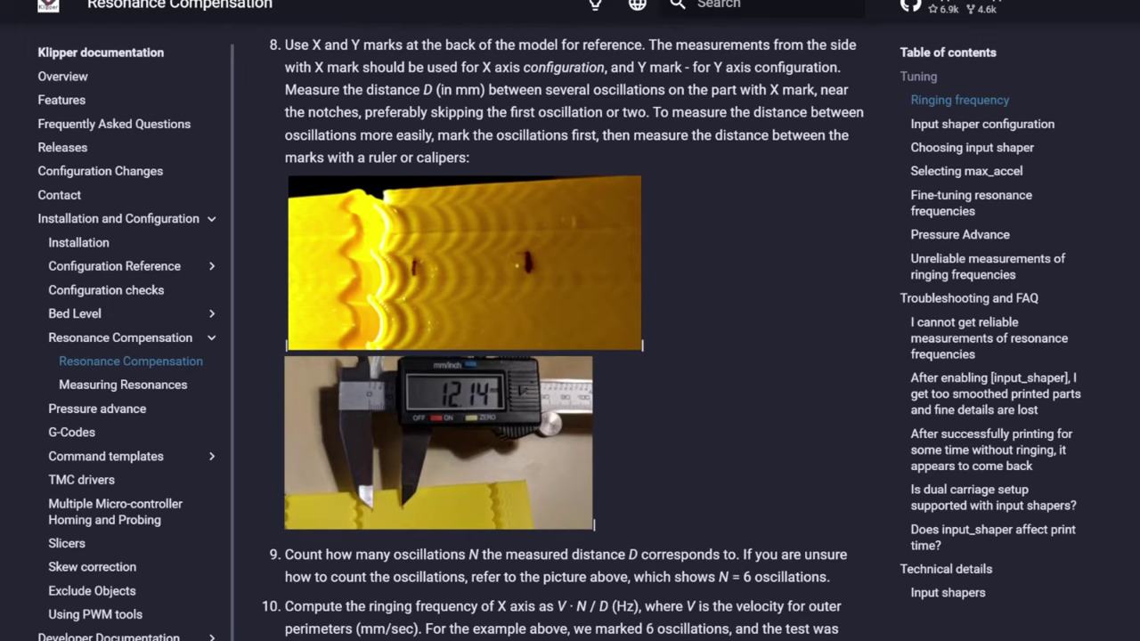
{"action": "scroll", "coordinate": [1041, 168], "scroll_direction": "down", "scroll_amount": 6}
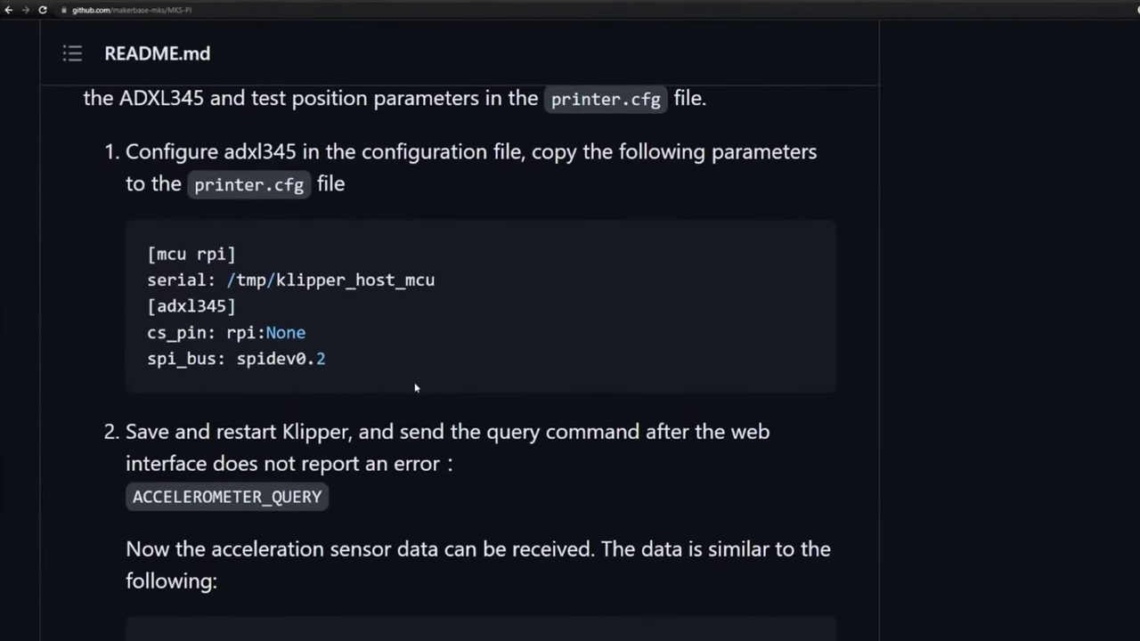
Copy the accelerometer configuration lines from the guide and paste them into printer.cfg
{"action": "left_click", "coordinate": [803, 252]}
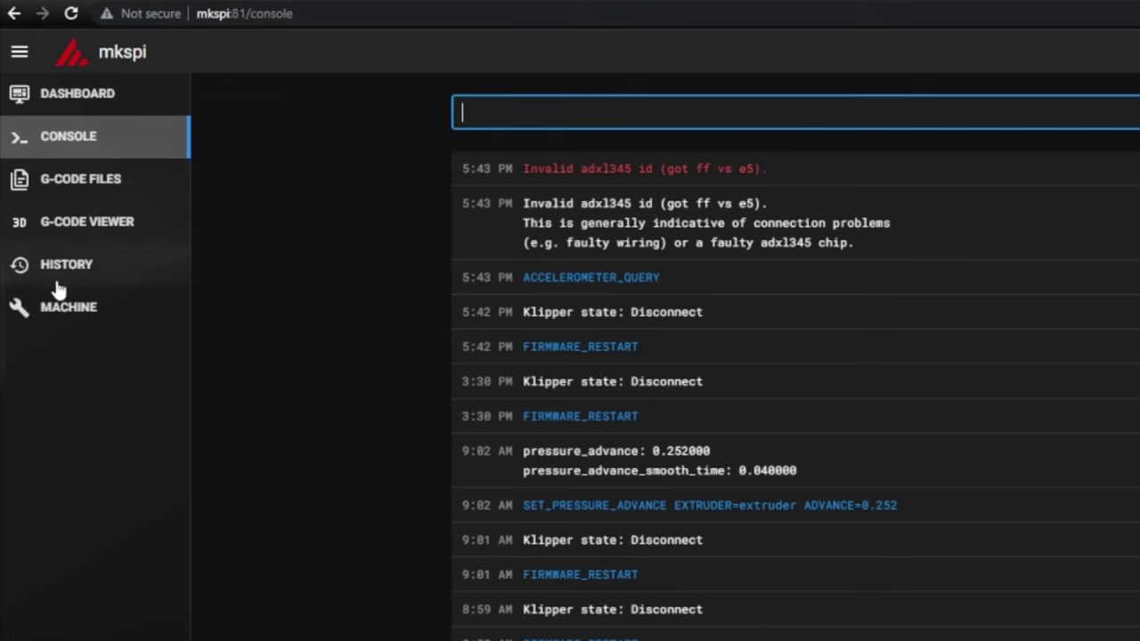
{"action": "left_click", "coordinate": [59, 305]}
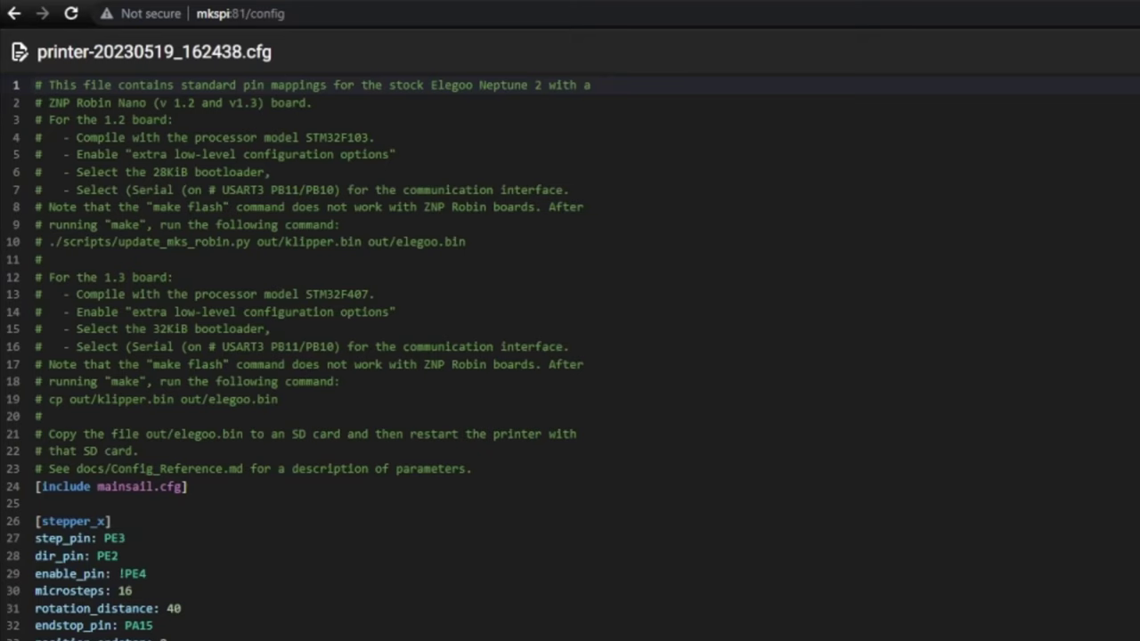
{"action": "scroll", "coordinate": [392, 633], "scroll_direction": "down", "scroll_amount": 10}
{"action": "scroll", "coordinate": [392, 633], "scroll_direction": "down", "scroll_amount": 15}
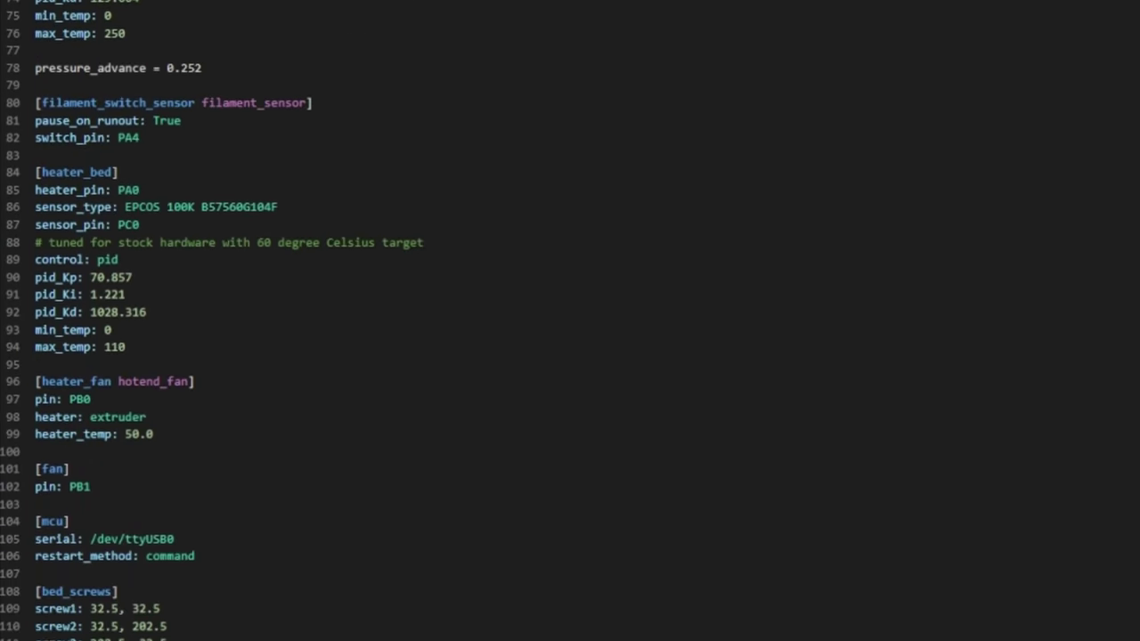
{"action": "key", "text": "Return"}
{"action": "key", "text": "ctrl+v"}
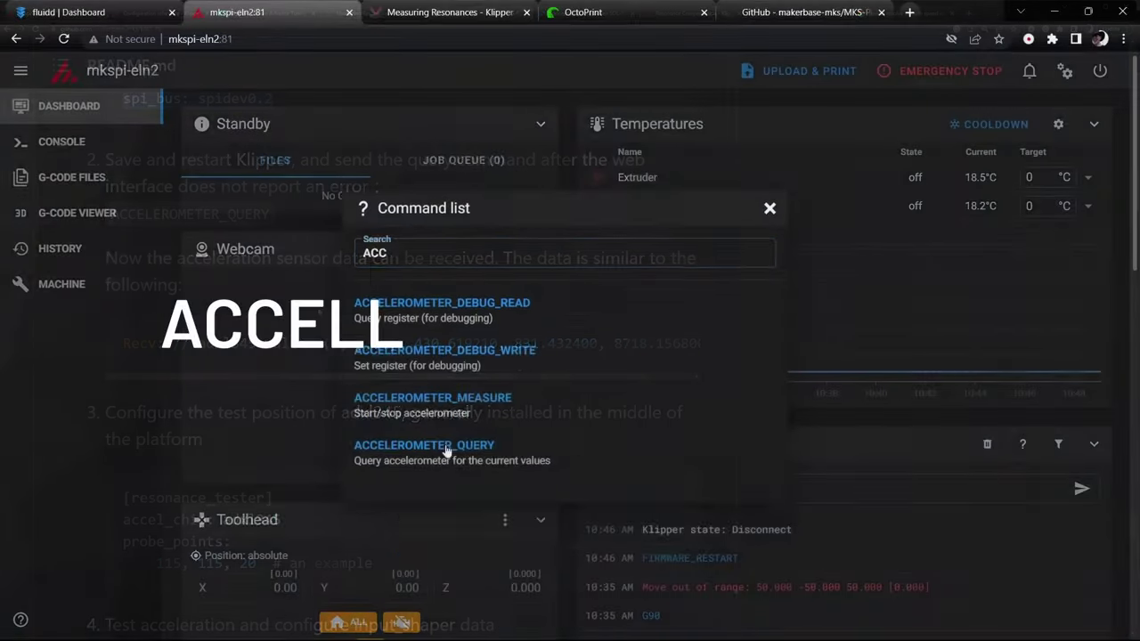
Send ACCELEROMETER_QUERY and add a [resonance_tester] section with probe_points 117.5, 117.5, 20
{"action": "left_click", "coordinate": [445, 444]}
{"action": "left_click", "coordinate": [1082, 489]}
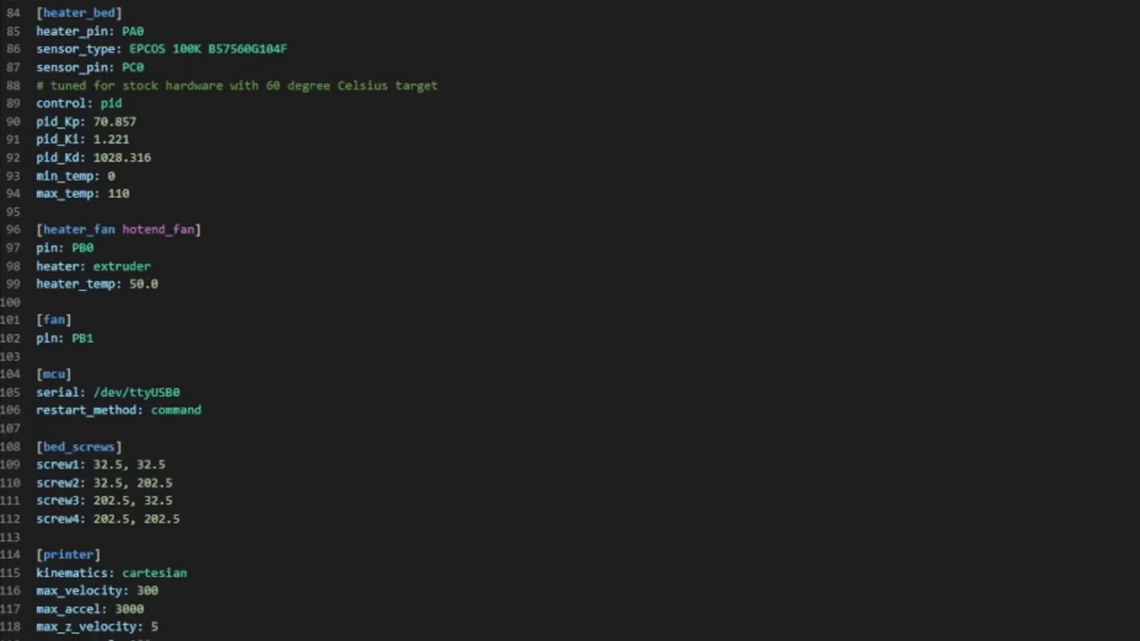
{"action": "scroll", "coordinate": [62, 508], "scroll_direction": "down", "scroll_amount": 7}
{"action": "key", "text": "ctrl+v"}
{"action": "key", "text": "Return"}
{"action": "key", "text": "Return"}
{"action": "left_click", "coordinate": [127, 563]}
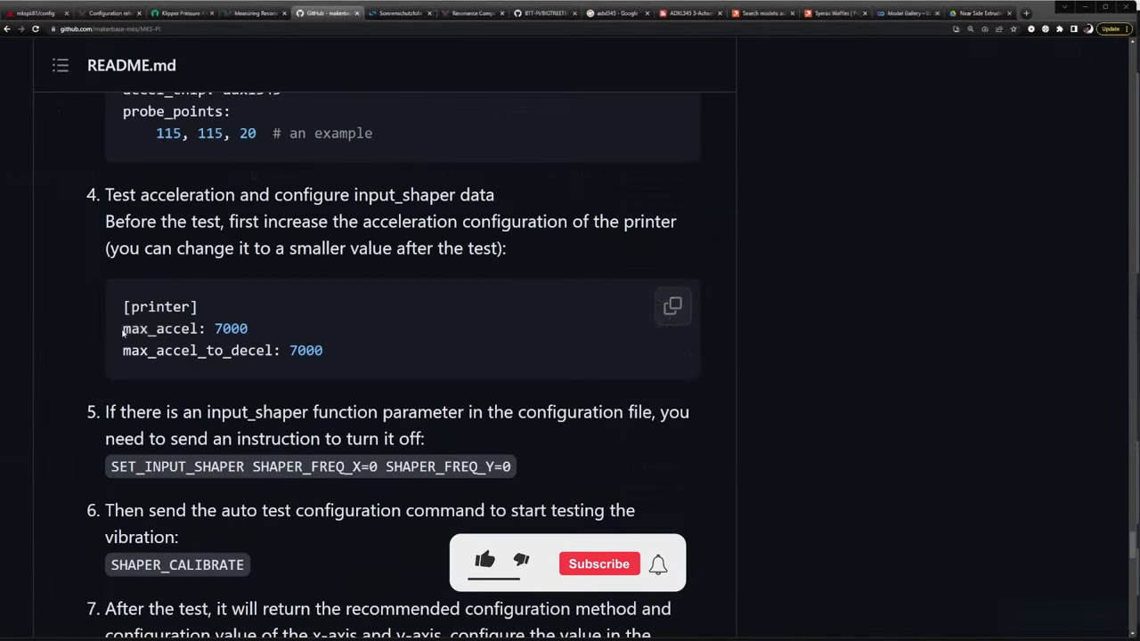
Raise max_accel from 3000 to 7000, add max_accel_to_decel: 7000, then Save & Restart
{"action": "left_click_drag", "start_coordinate": [123, 329], "coordinate": [249, 328]}
{"action": "left_click_drag", "start_coordinate": [123, 350], "coordinate": [322, 351]}
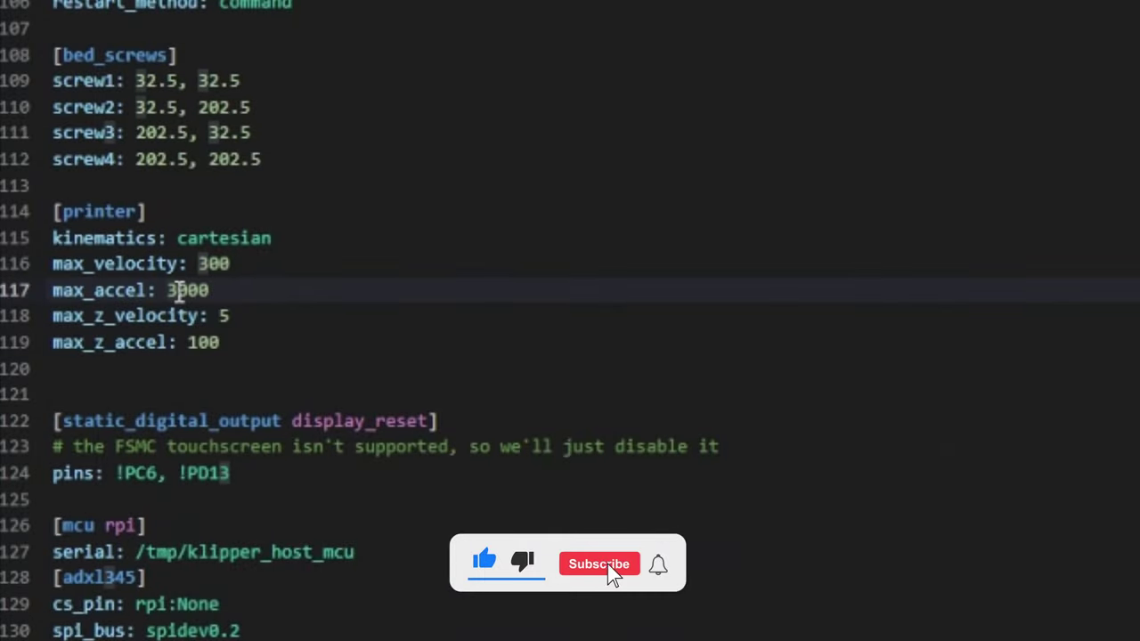
{"action": "key", "text": "BackSpace"}
{"action": "type", "text": "7"}
{"action": "key", "text": "End"}
{"action": "key", "text": "Return"}
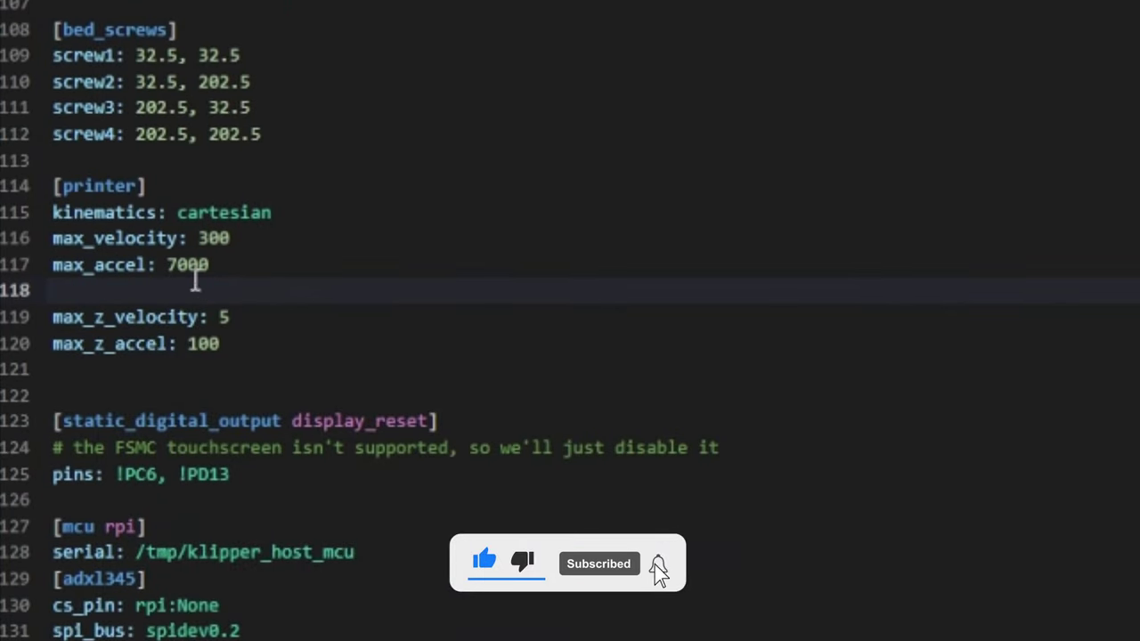
{"action": "key", "text": "ctrl+v"}
{"action": "left_click", "coordinate": [1063, 47]}
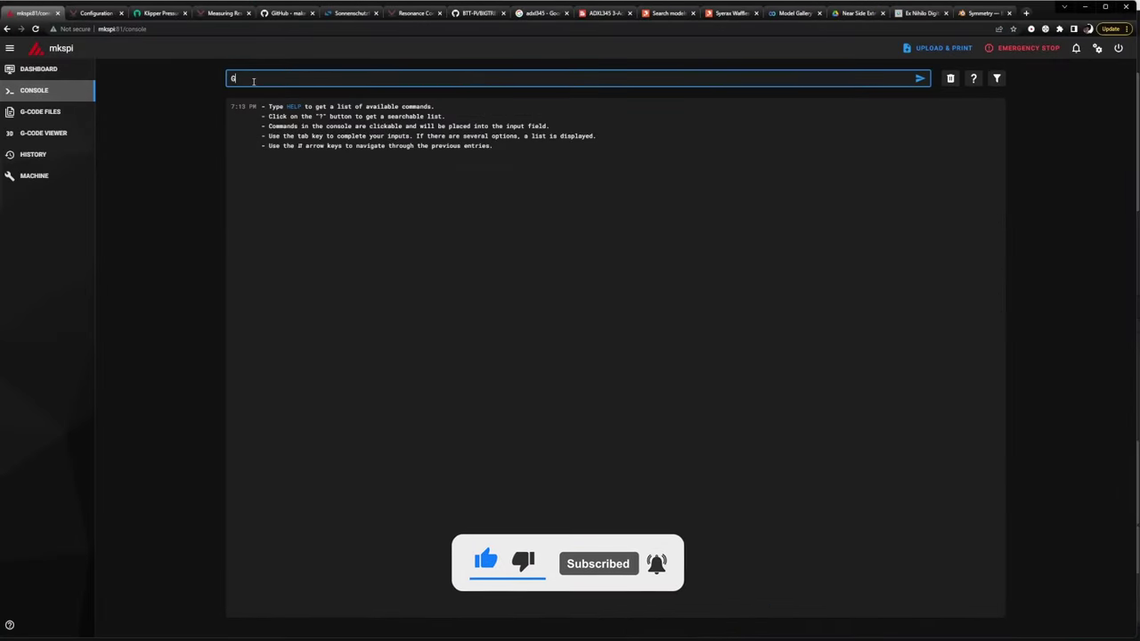
Home the printer with G28 and copy the SET_INPUT_SHAPER command from the guide
{"action": "type", "text": "G28"}
{"action": "key", "text": "Return"}
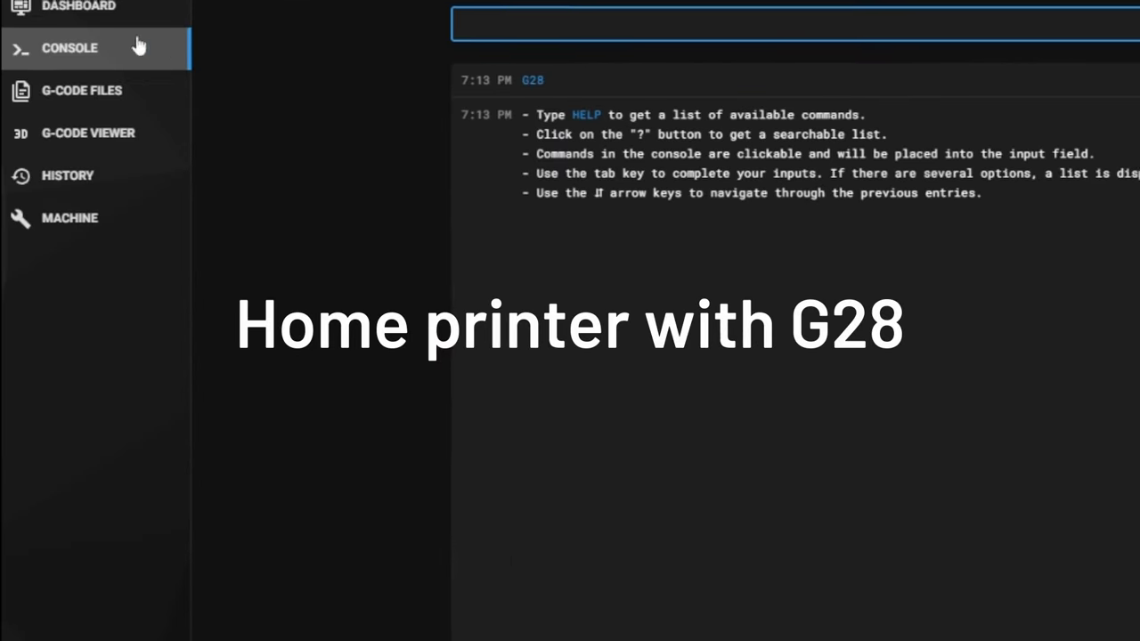
{"action": "left_click", "coordinate": [109, 20]}
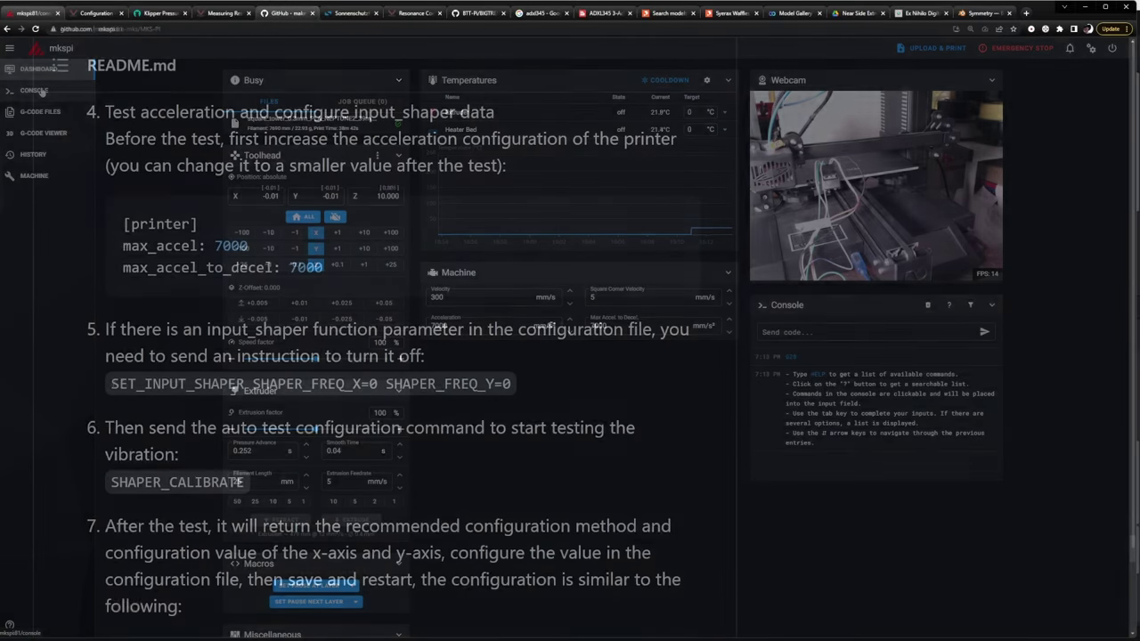
{"action": "left_click_drag", "start_coordinate": [110, 383], "coordinate": [297, 390]}
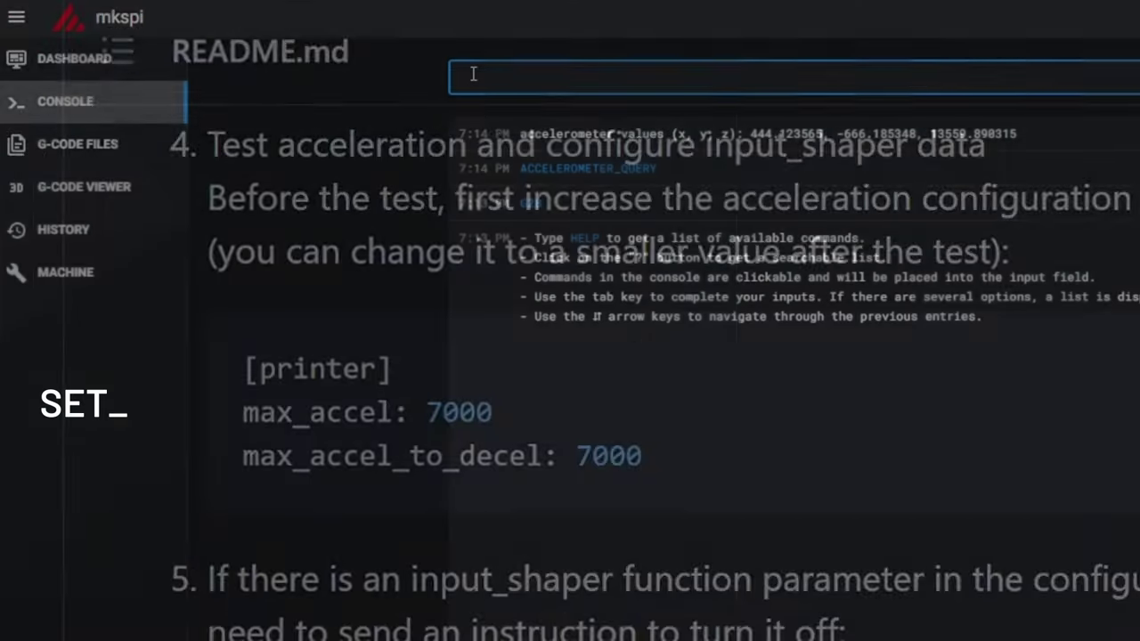
Disable input shaping, then run SHAPER_CALIBRATE AXIS=Y while watching the dashboard webcam
{"action": "key", "text": "ctrl+v"}
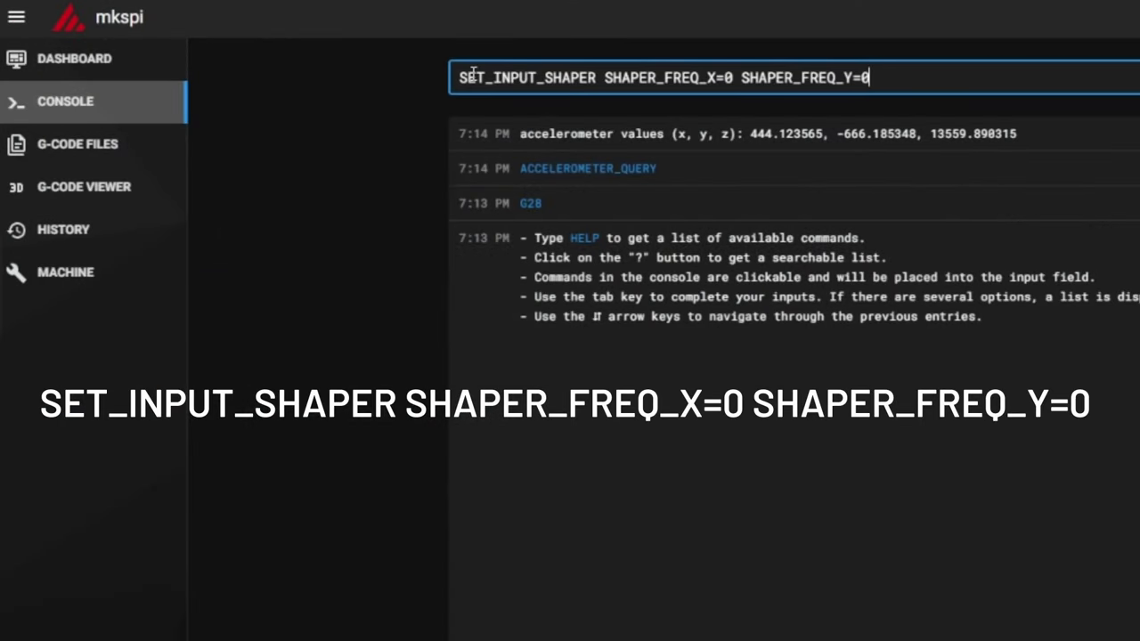
{"action": "key", "text": "Return"}
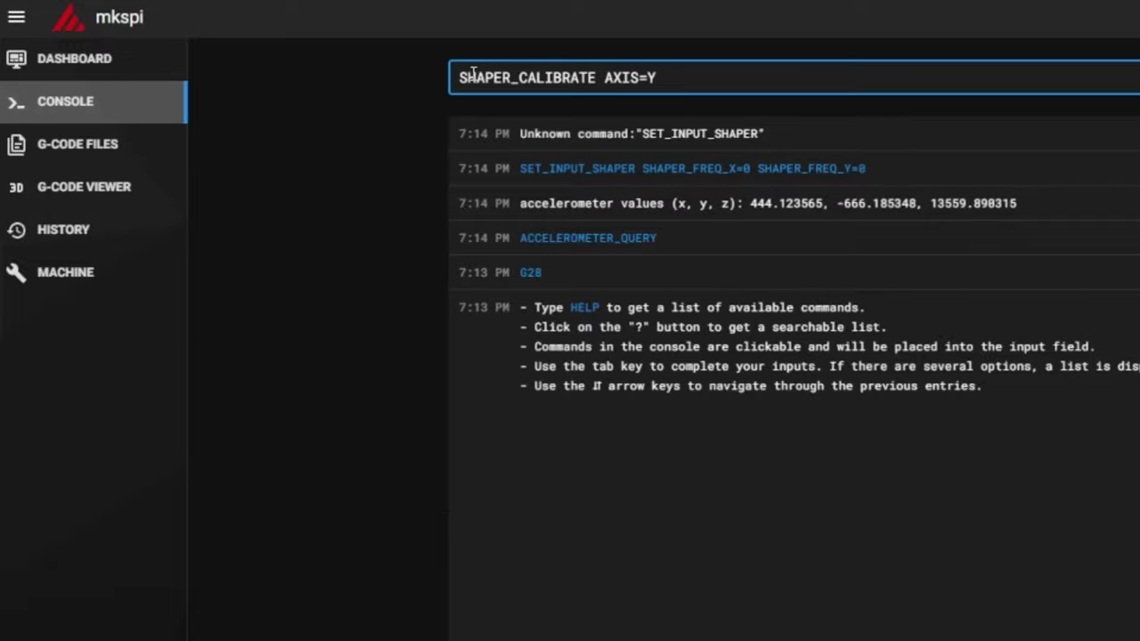
{"action": "key", "text": "Return"}
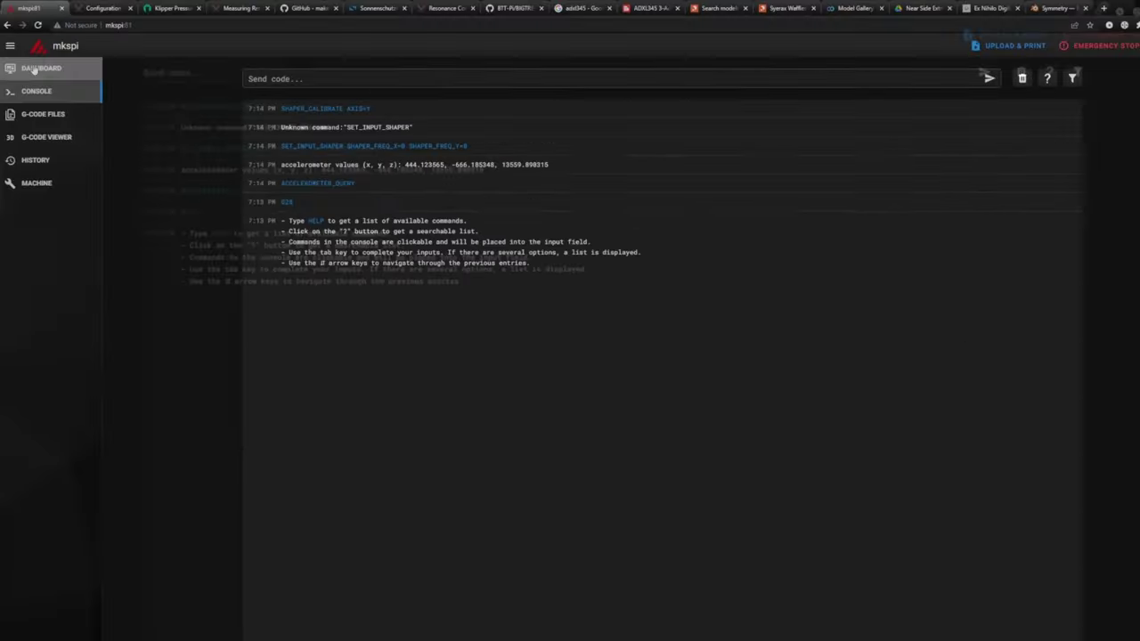
{"action": "left_click", "coordinate": [73, 58]}
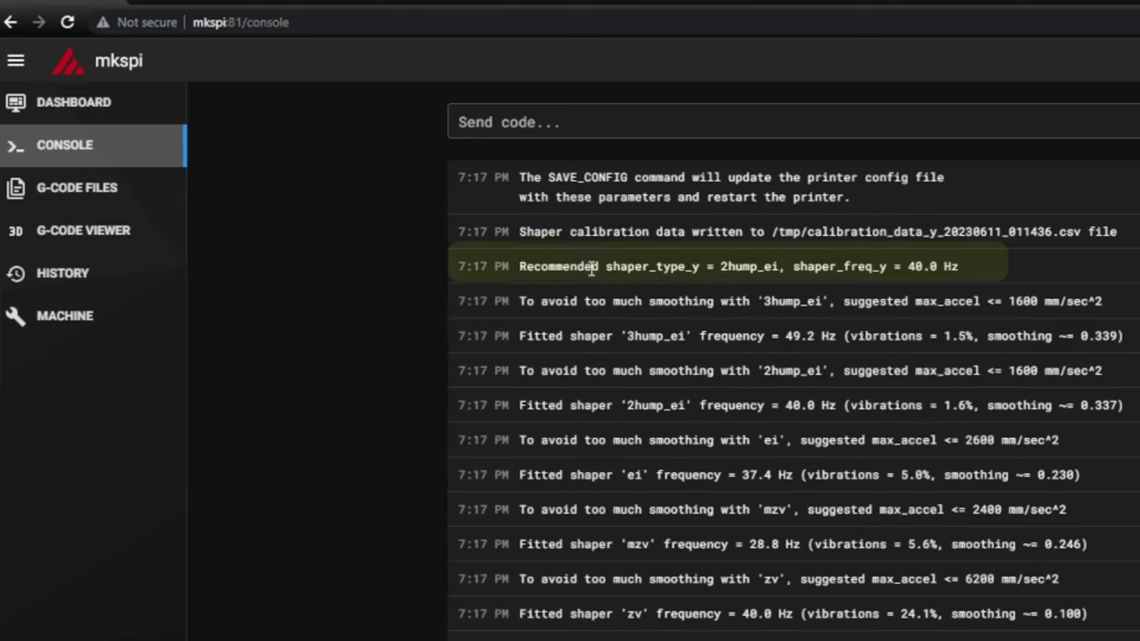
Review the 2hump_ei results and 1600 acceleration suggestion, run SAVE_CONFIG, and open printer.cfg
{"action": "left_click_drag", "start_coordinate": [519, 405], "coordinate": [717, 406]}
{"action": "left_click_drag", "start_coordinate": [520, 371], "coordinate": [887, 370]}
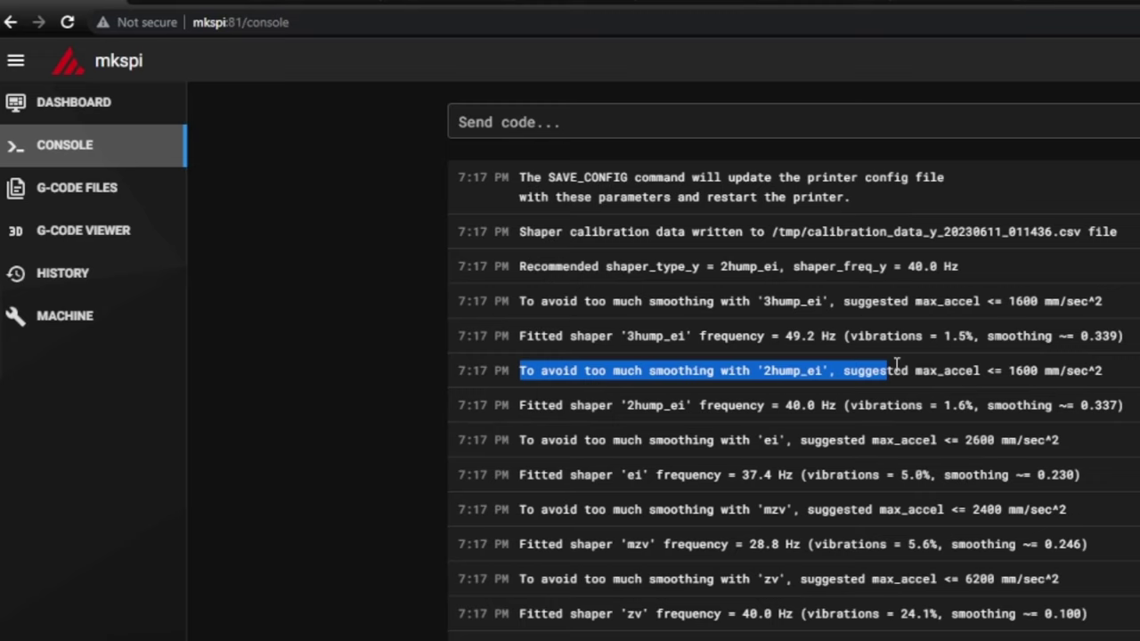
{"action": "double_click", "coordinate": [1022, 370]}
{"action": "left_click", "coordinate": [579, 123]}
{"action": "key", "text": "Return"}
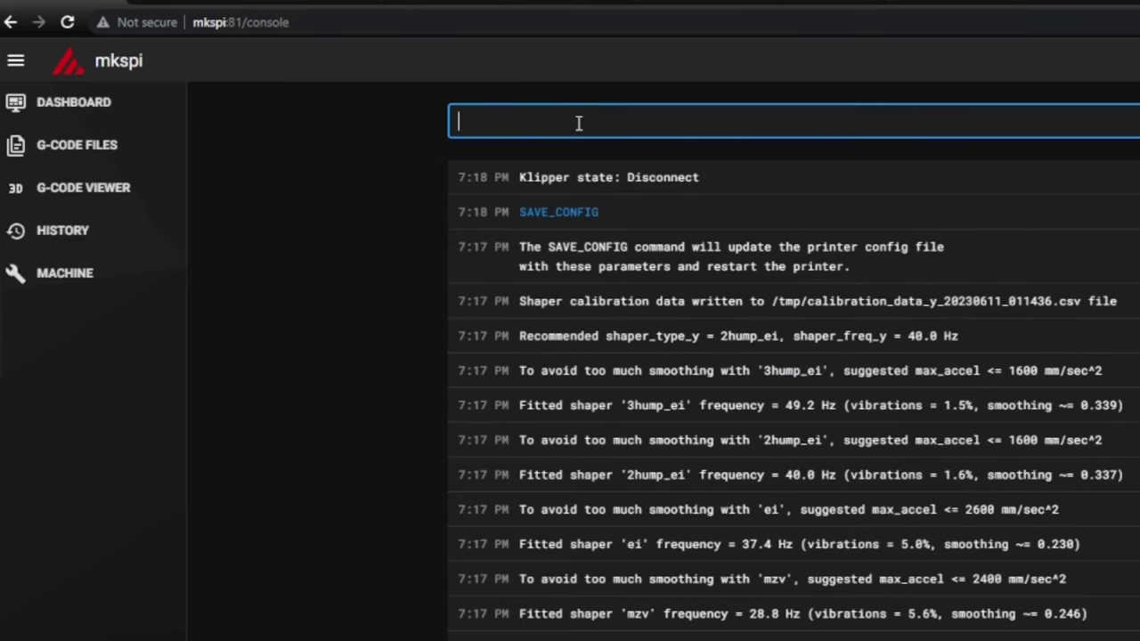
{"action": "left_click", "coordinate": [62, 319]}
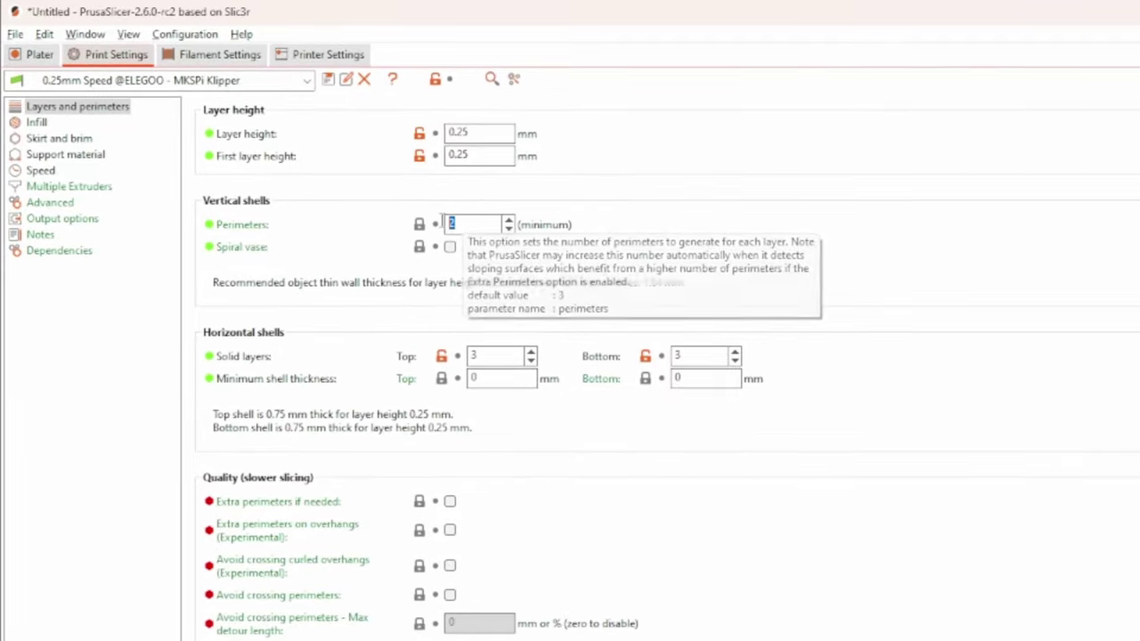
Check the top and bottom solid layer counts and the infill density of the Speed profile
{"action": "left_click", "coordinate": [488, 358]}
{"action": "left_click", "coordinate": [697, 358]}
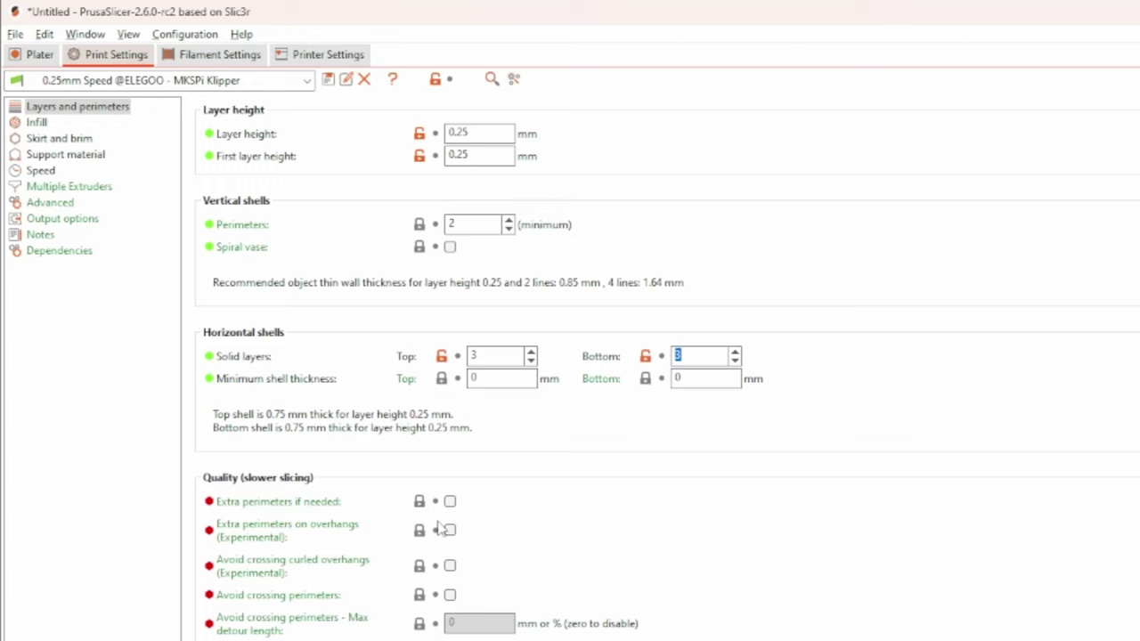
{"action": "left_click", "coordinate": [36, 122]}
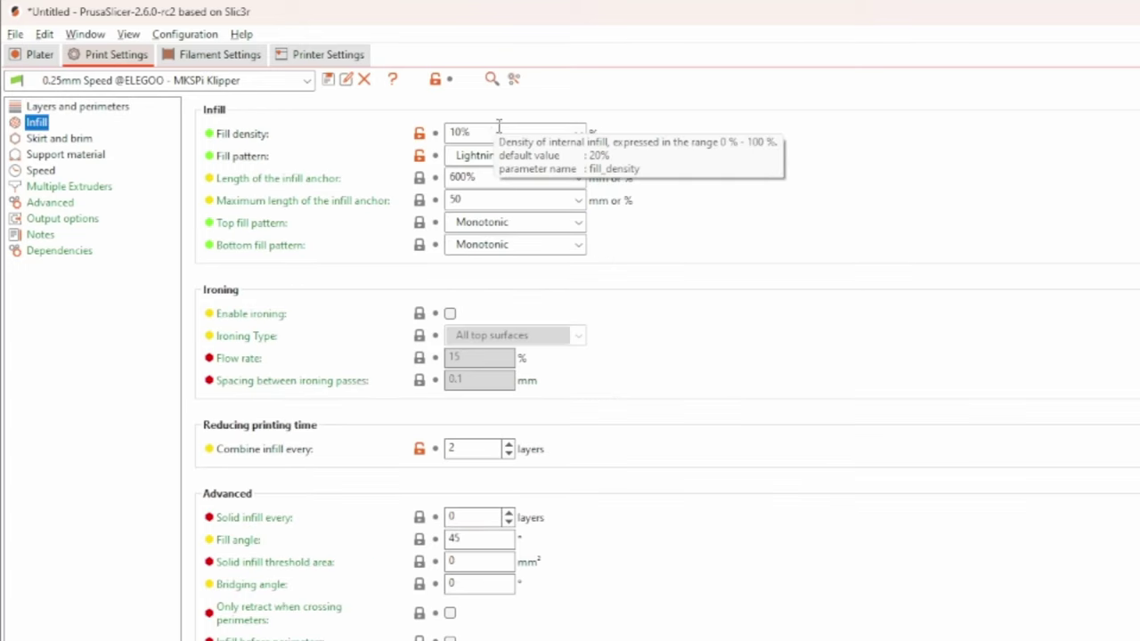
{"action": "left_click", "coordinate": [499, 129]}
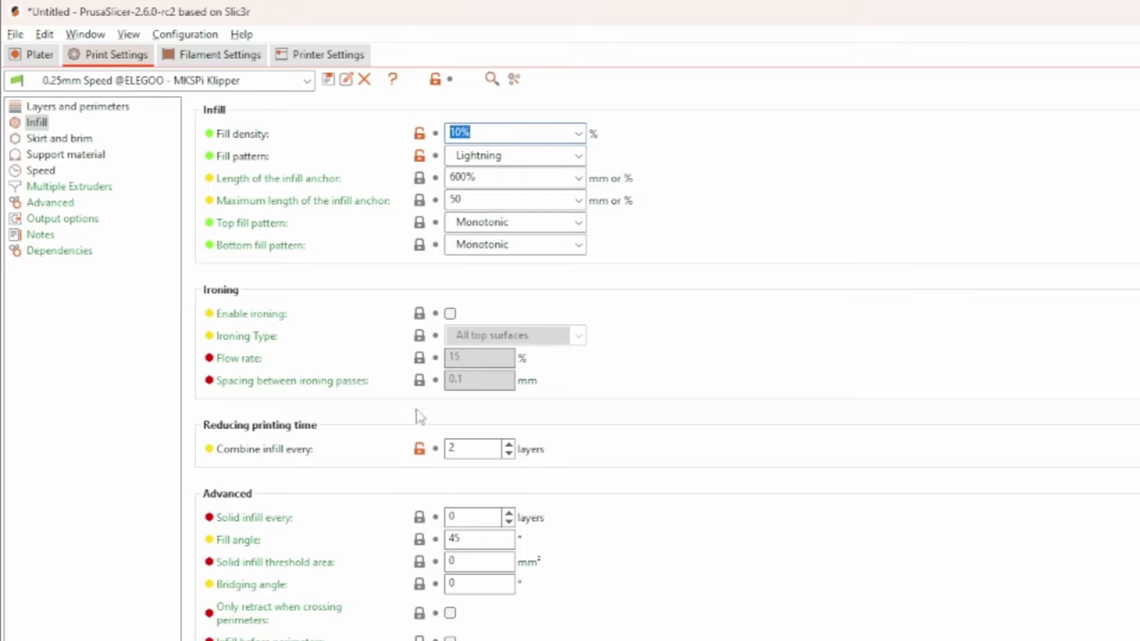
Review the Skirt and brim, Support material and Speed pages, ending on Advanced extrusion widths
{"action": "left_click", "coordinate": [39, 140]}
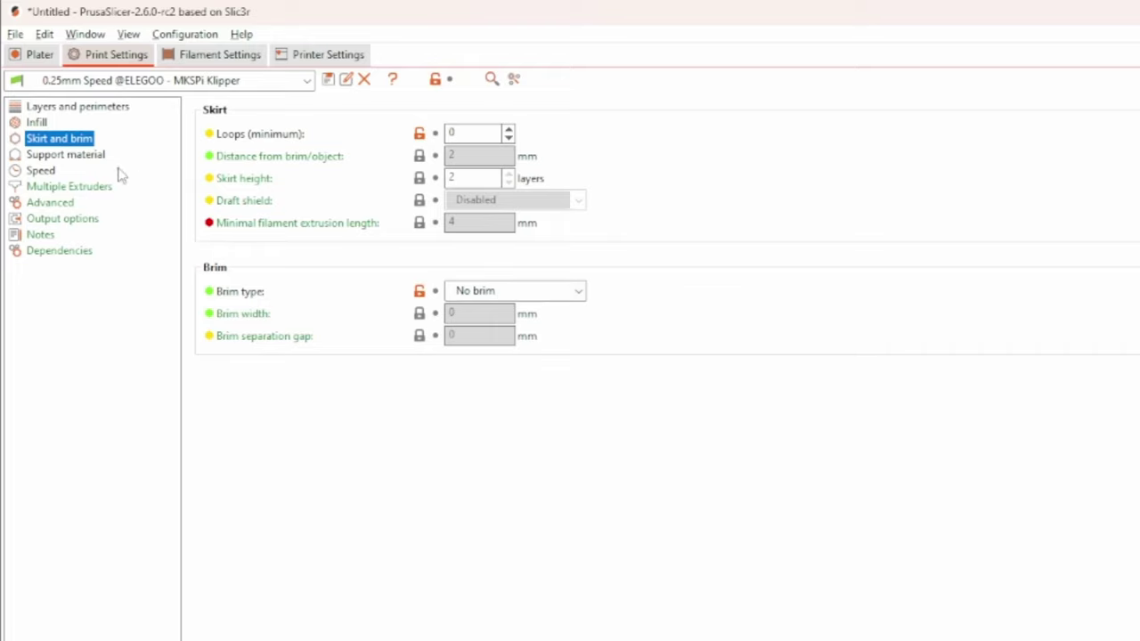
{"action": "left_click", "coordinate": [42, 161]}
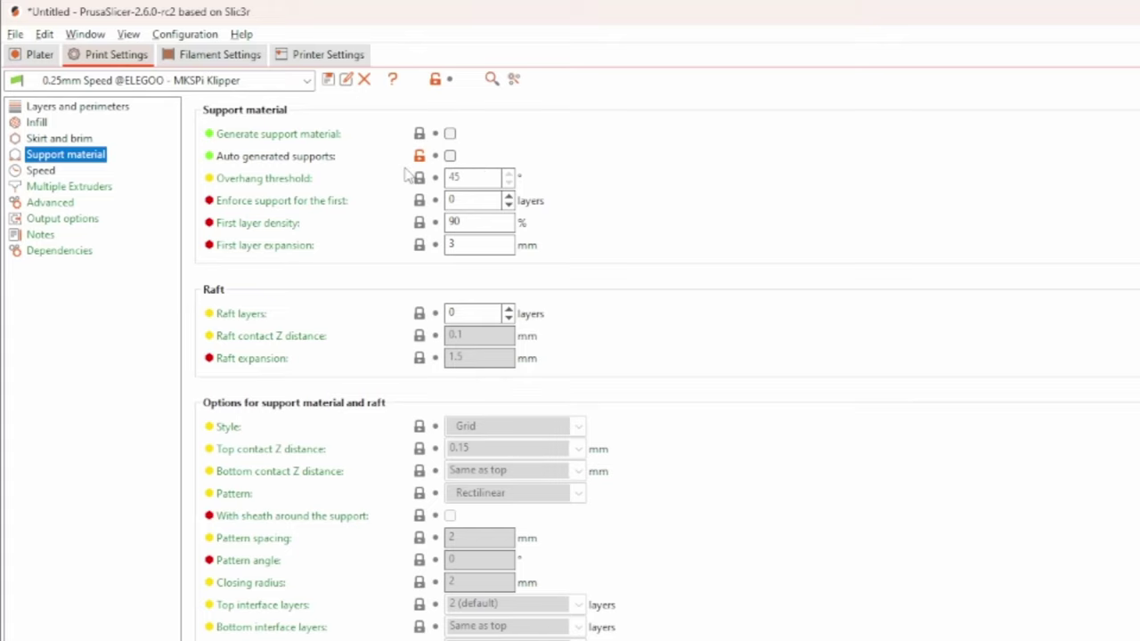
{"action": "left_click", "coordinate": [42, 171]}
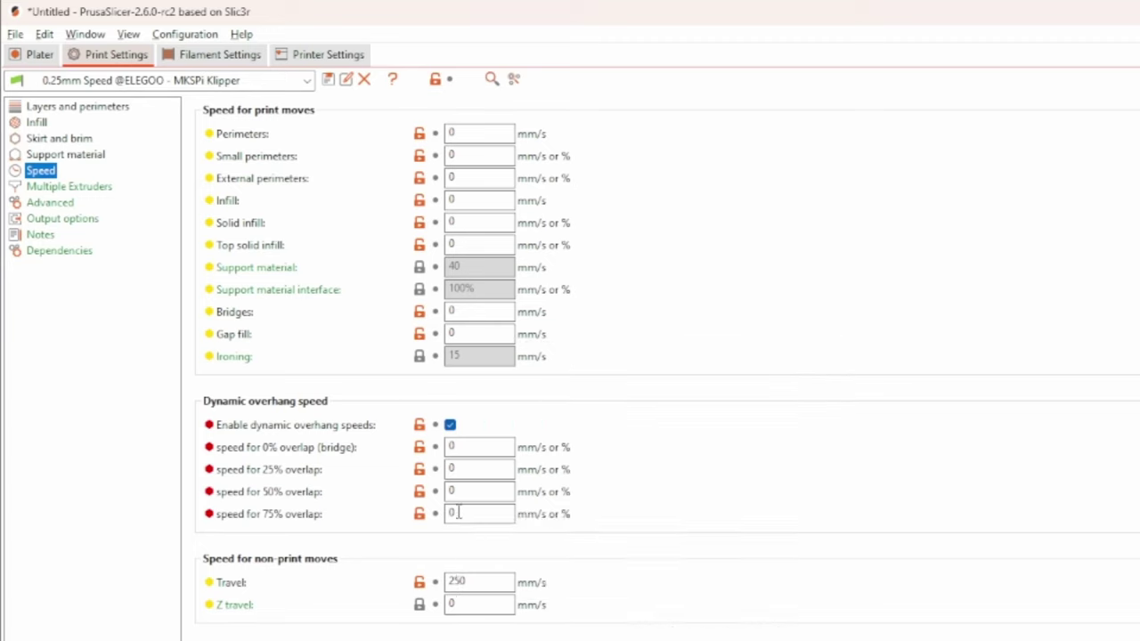
{"action": "scroll", "coordinate": [465, 467], "scroll_direction": "down", "scroll_amount": 5}
{"action": "scroll", "coordinate": [413, 374], "scroll_direction": "down", "scroll_amount": 7}
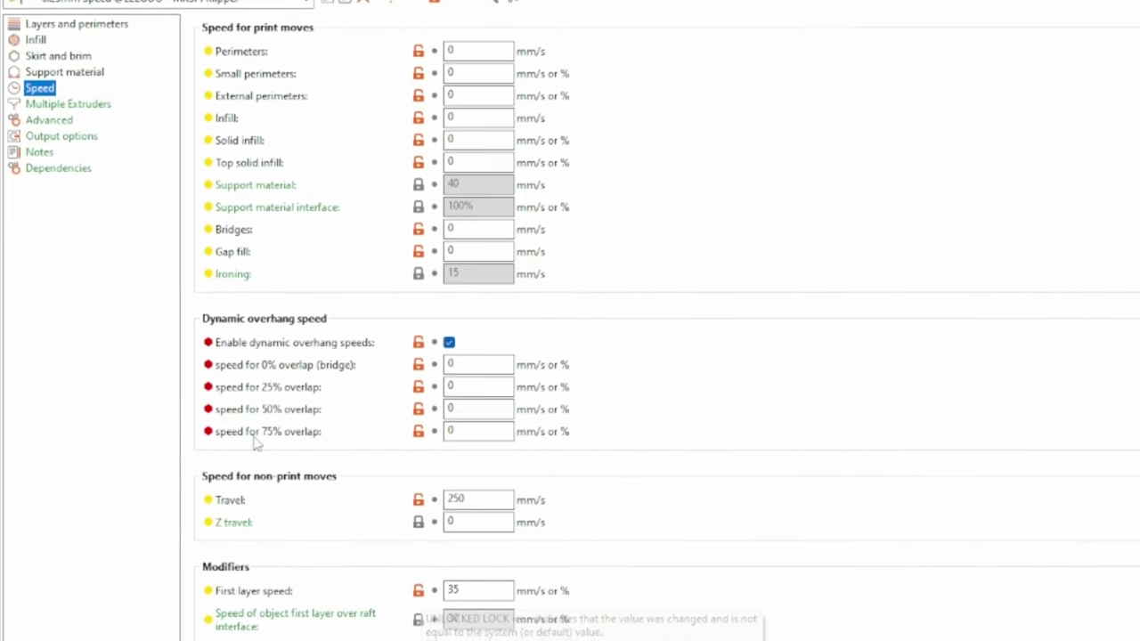
{"action": "left_click", "coordinate": [49, 147]}
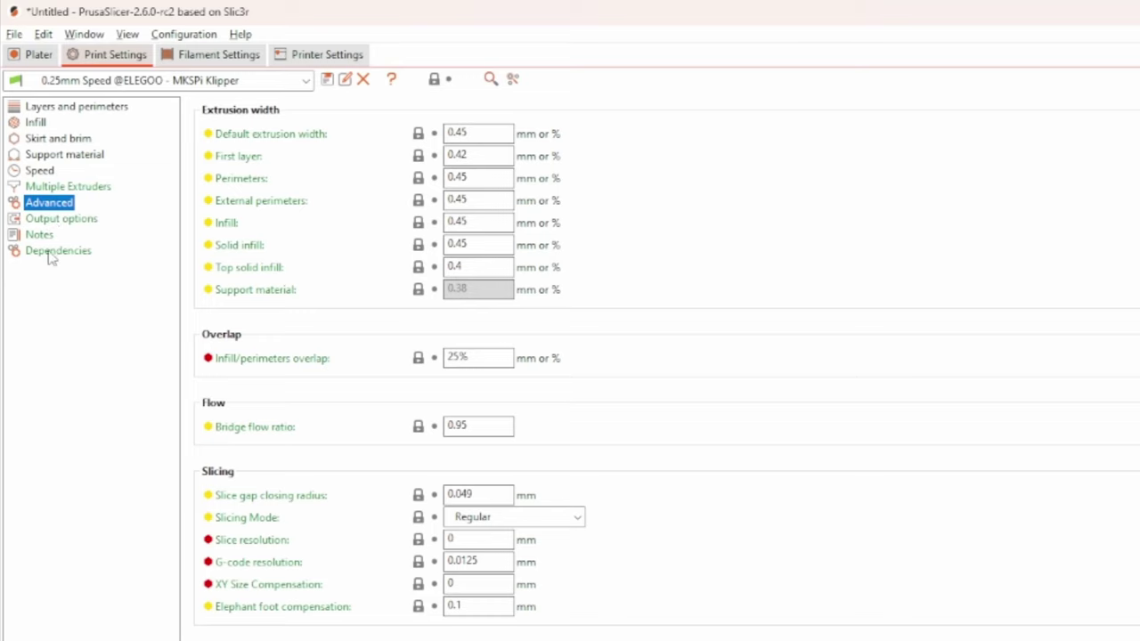
Check the AmazonBasics PLA cooling and advanced pages, then show the Elegoo Neptune 2 MKSPi Klipper printer settings
{"action": "left_click", "coordinate": [204, 59]}
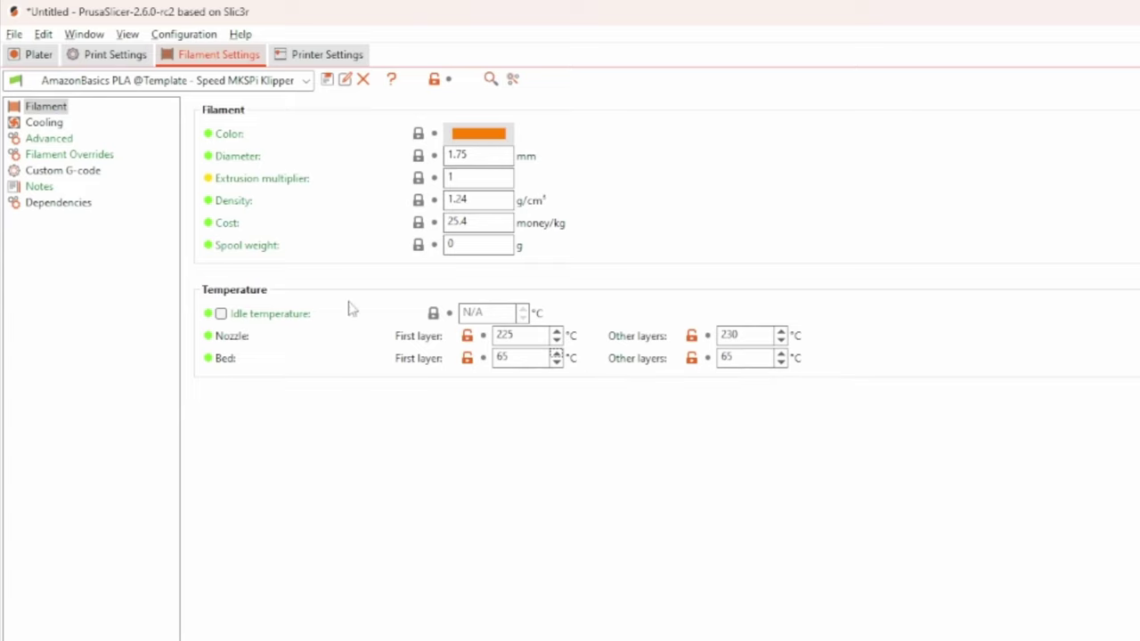
{"action": "left_click", "coordinate": [45, 123]}
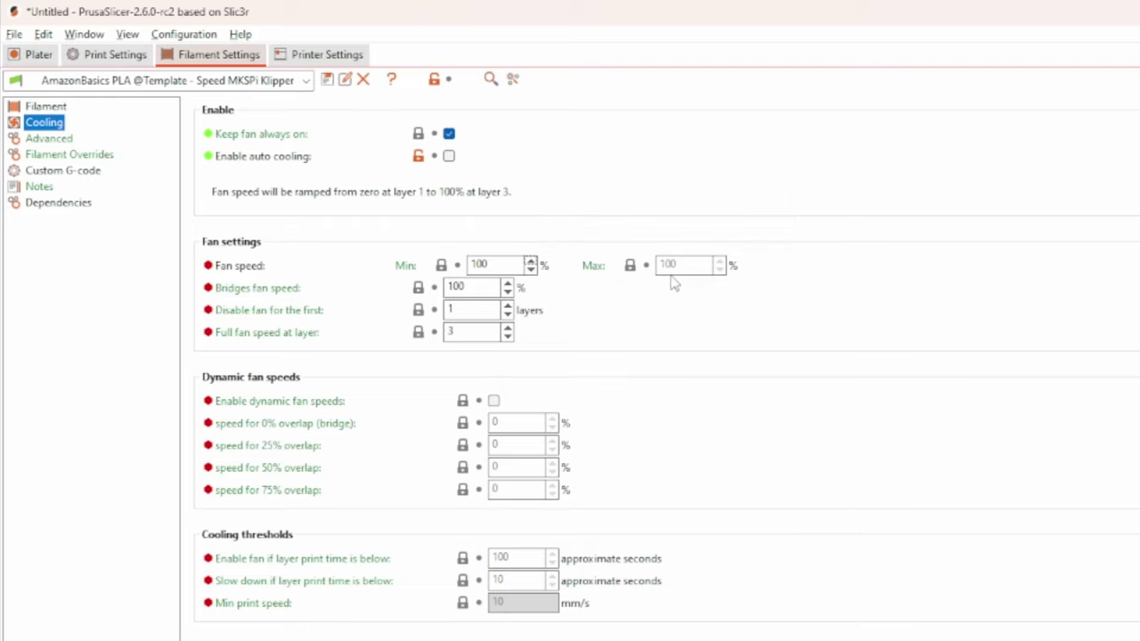
{"action": "left_click", "coordinate": [57, 140]}
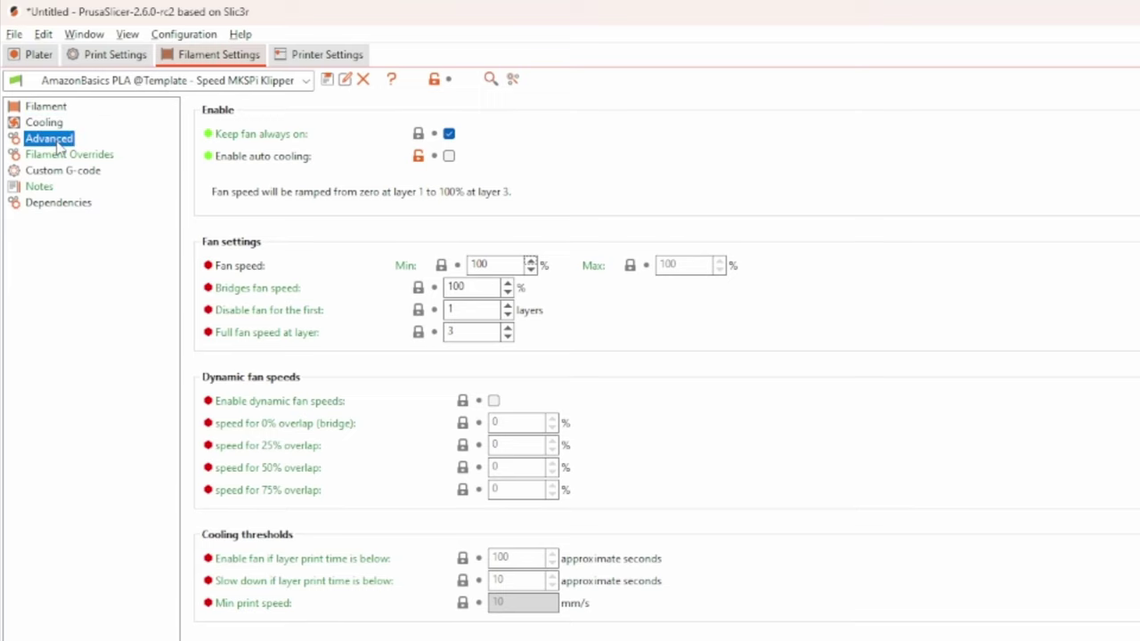
{"action": "key", "text": "ctrl+4"}
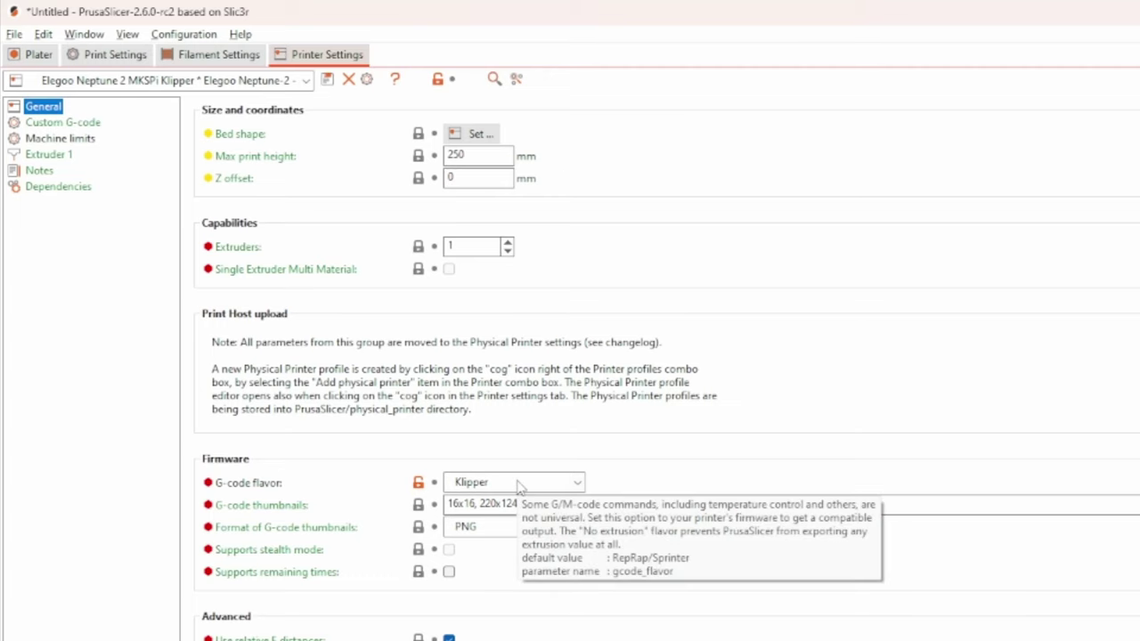
Inspect the machine limits: maximum acceleration 7600 mm/s² for X and 3000 mm/s² for Y
{"action": "left_click", "coordinate": [61, 139]}
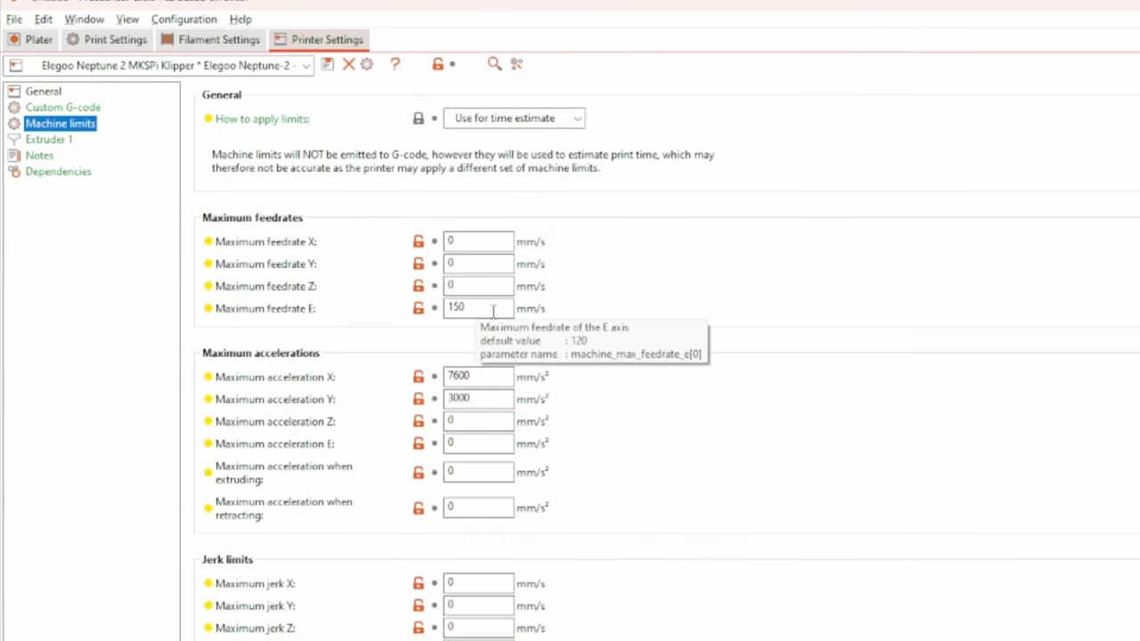
{"action": "double_click", "coordinate": [499, 356]}
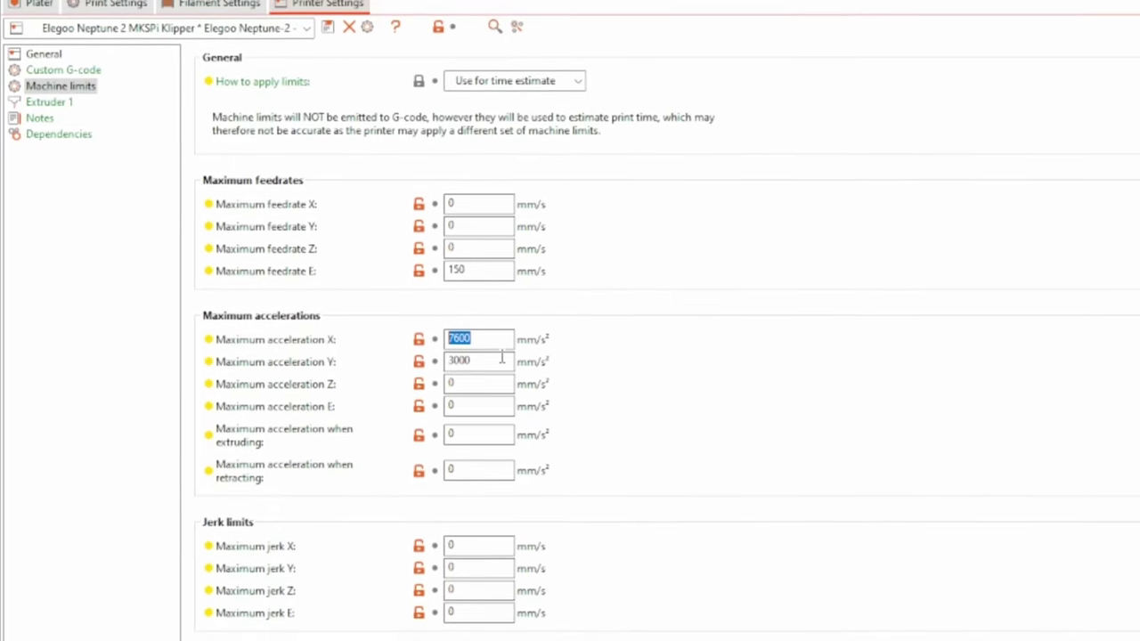
{"action": "double_click", "coordinate": [501, 356]}
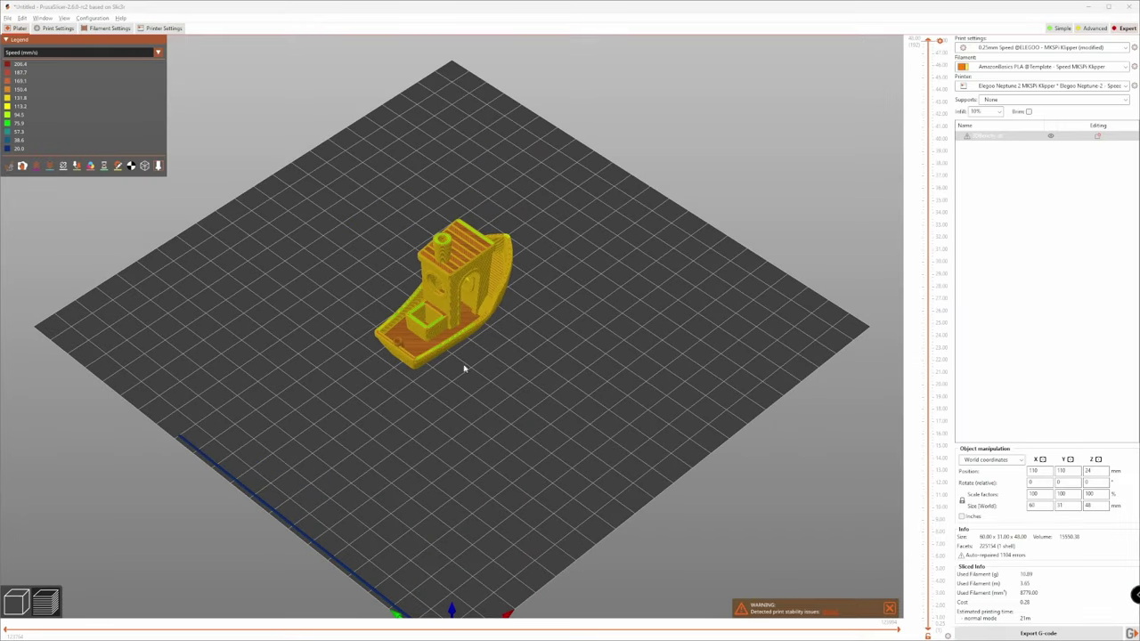
Orbit the sliced Benchy preview, coloured by print speed, to inspect the toolpaths
{"action": "left_click_drag", "start_coordinate": [472, 378], "coordinate": [516, 316]}
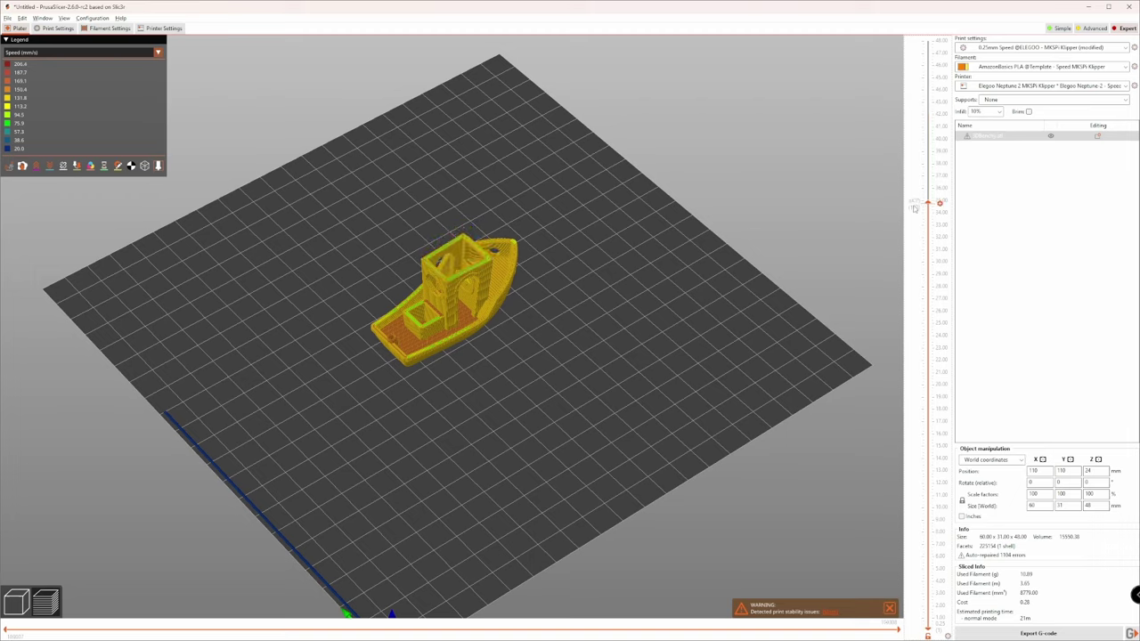